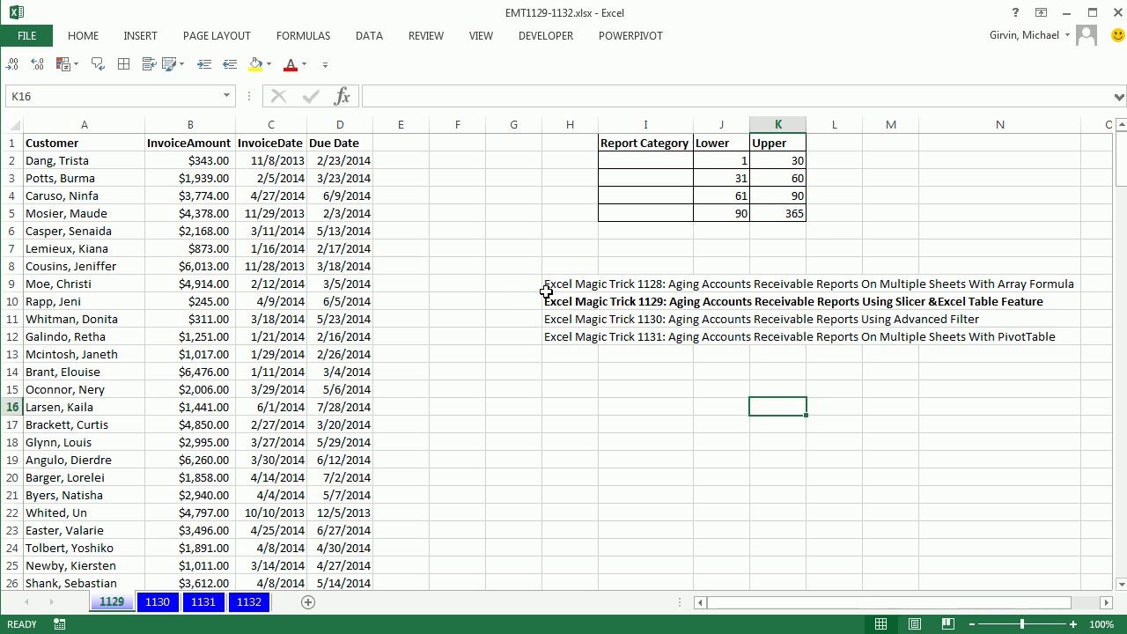
Step: Drag the title cells H9:H12 over to N11:N14 and scroll back toward the top
left_click_drag(551, 290, 951, 378)
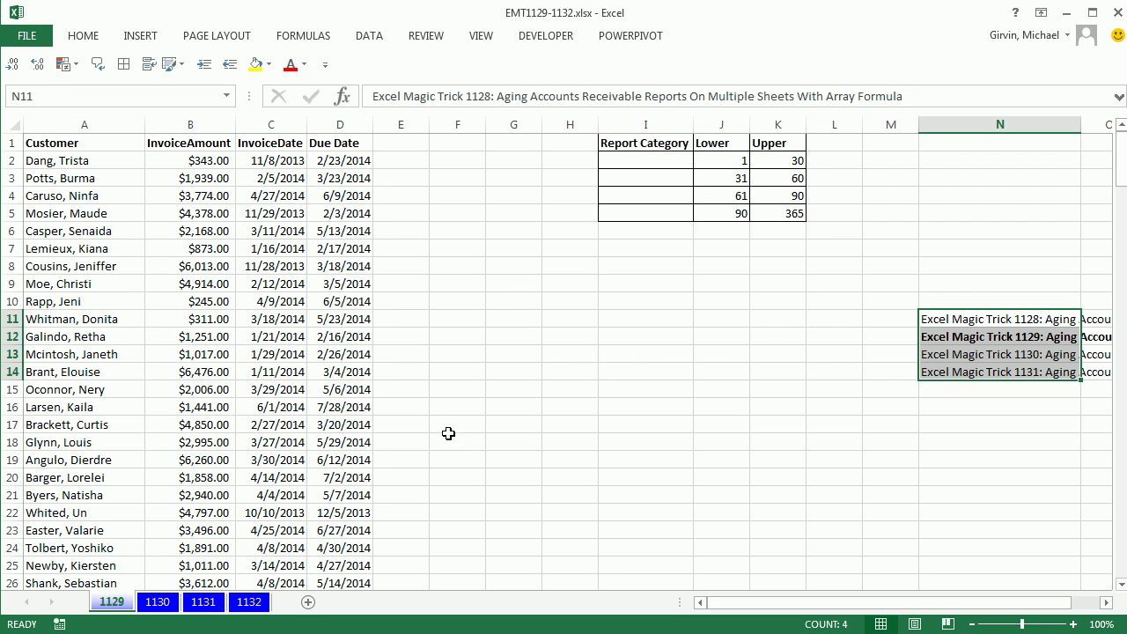
scroll(447, 434, "up", 2, "ctrl")
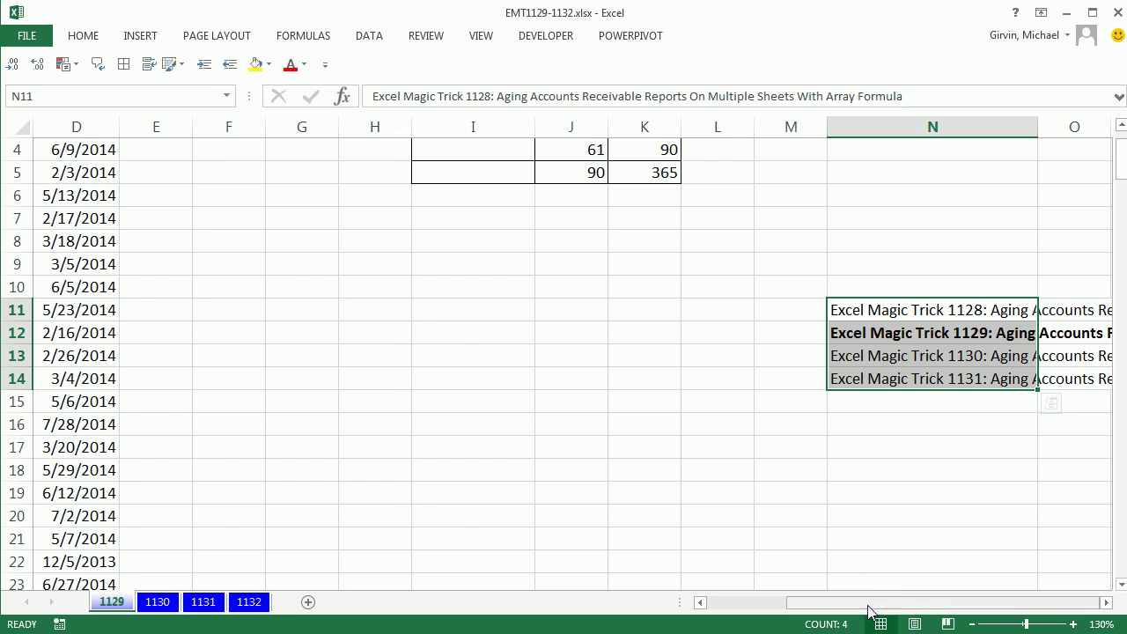
left_click_drag(822, 604, 740, 605)
scroll(748, 519, "up", 1)
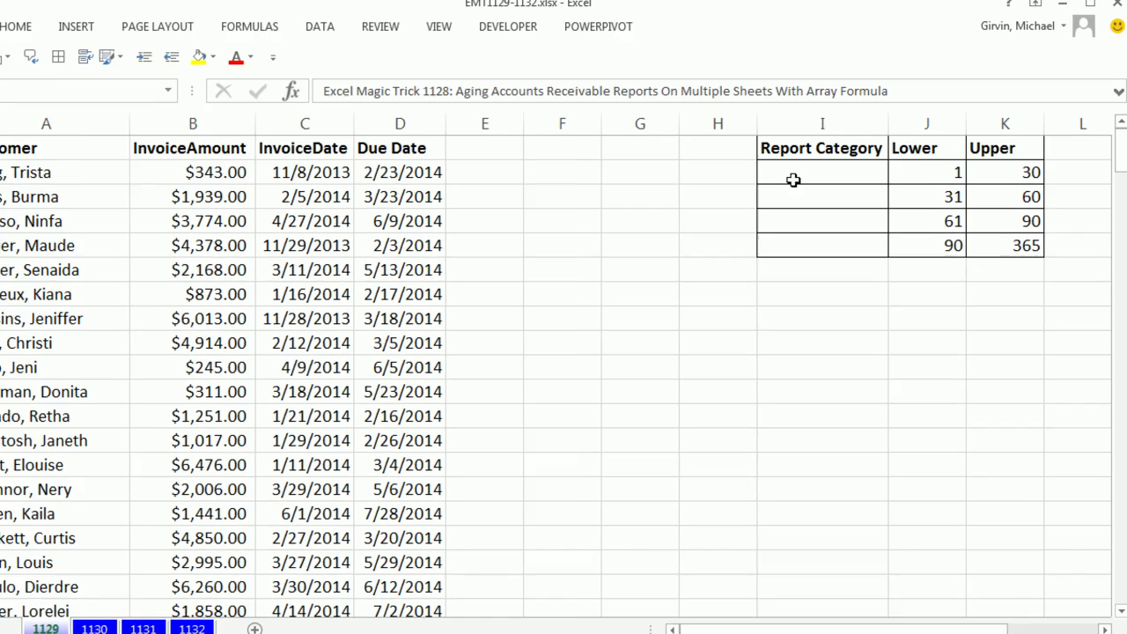
Step: Fill the Report Category cells I2:I5 light green
left_click_drag(814, 174, 823, 237)
right_click(577, 286)
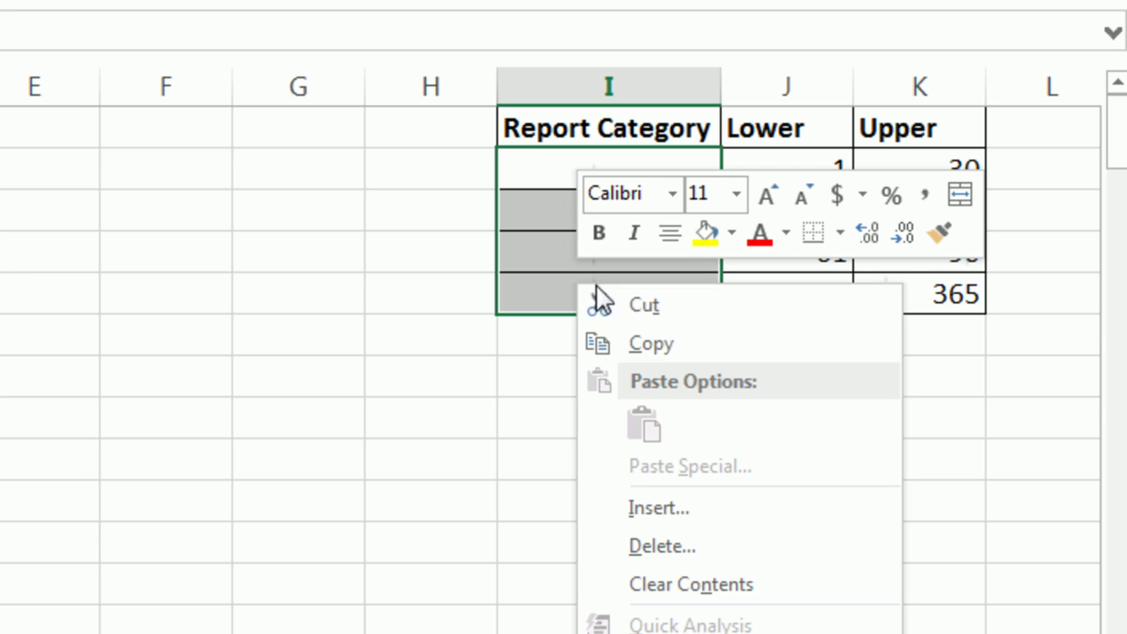
left_click(733, 234)
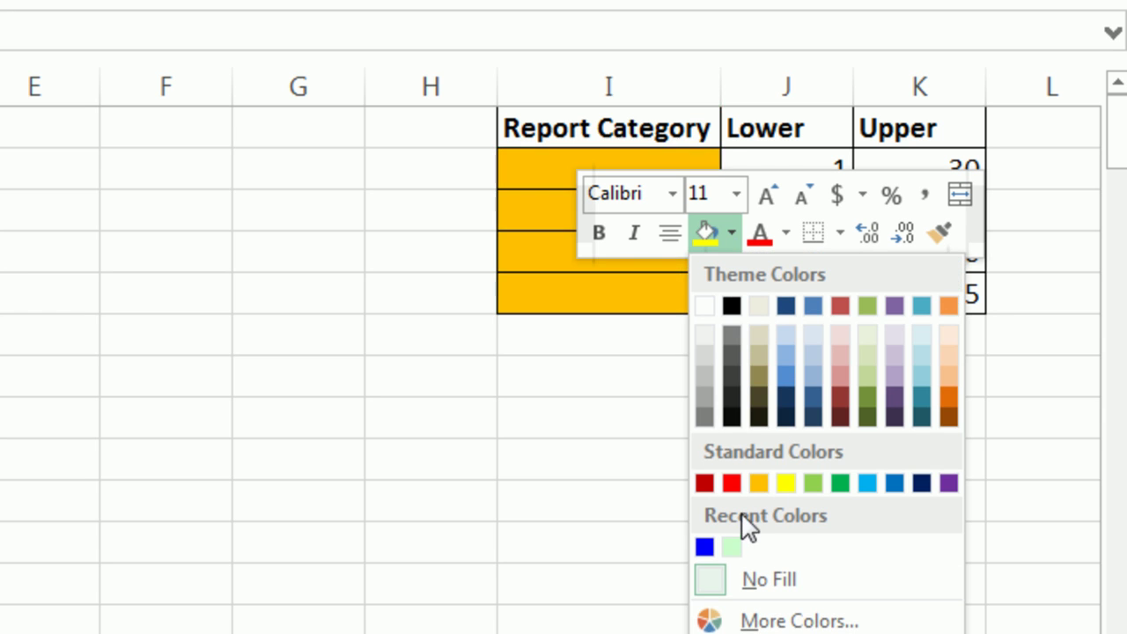
left_click(731, 546)
left_click(572, 282)
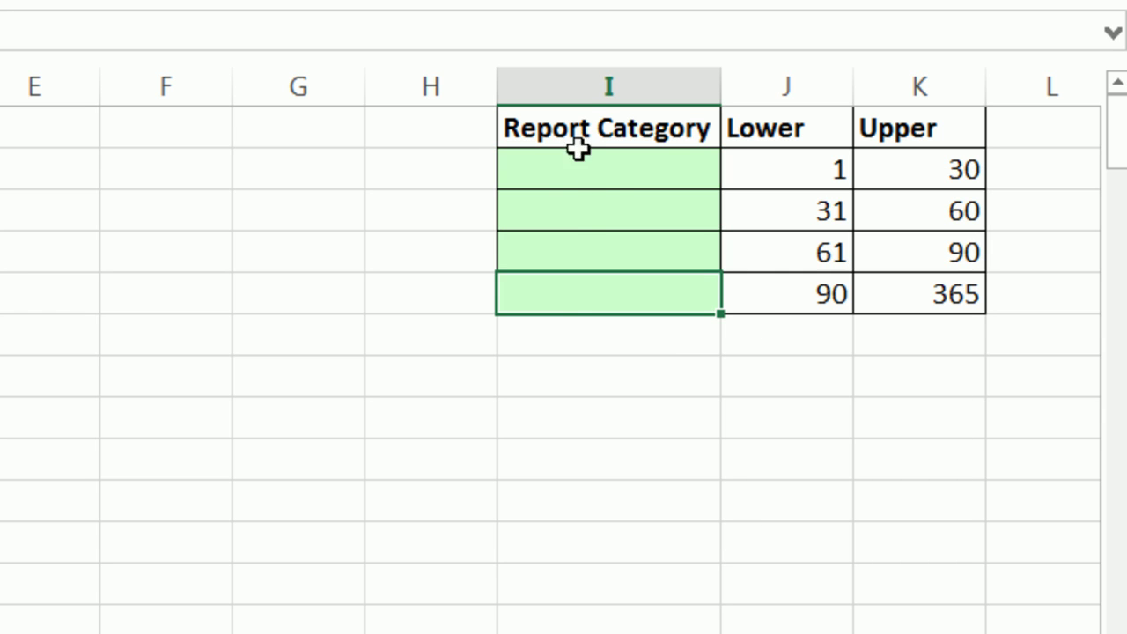
Step: Enter =J2&" >= Days Late <= "&K2 in I2, copy it down to I5, and autofit column I
left_click(612, 183)
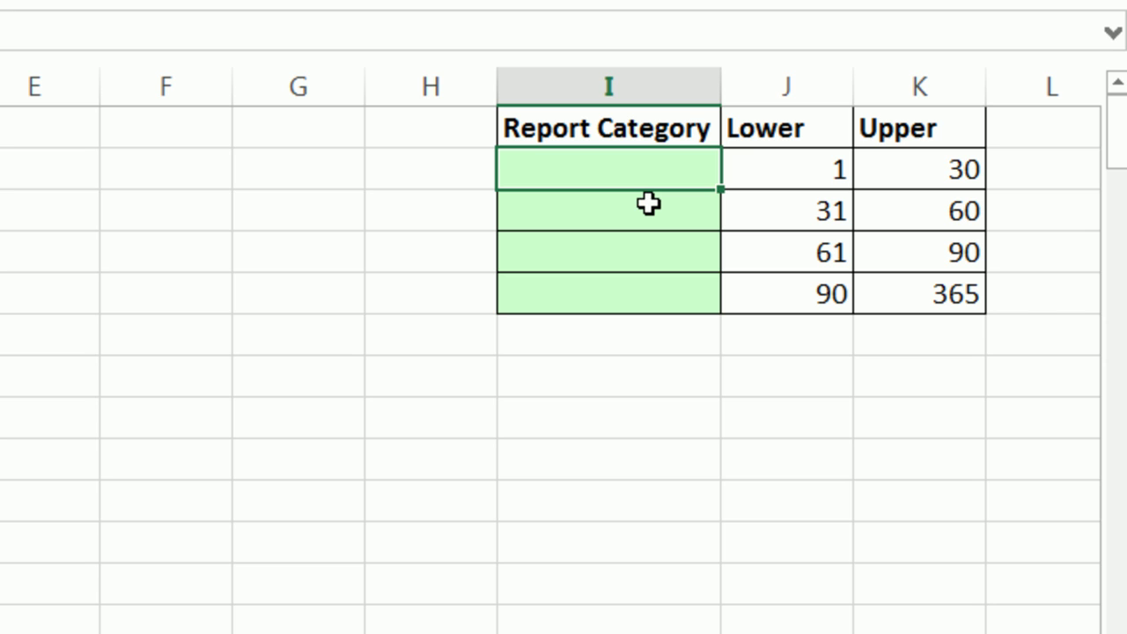
type("=")
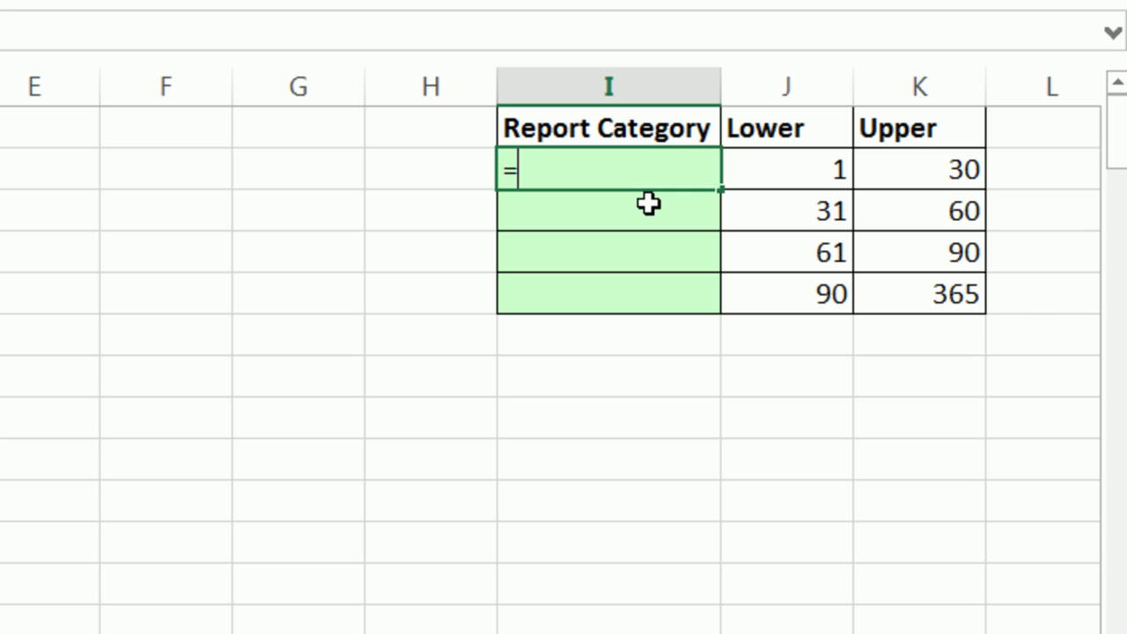
left_click(762, 160)
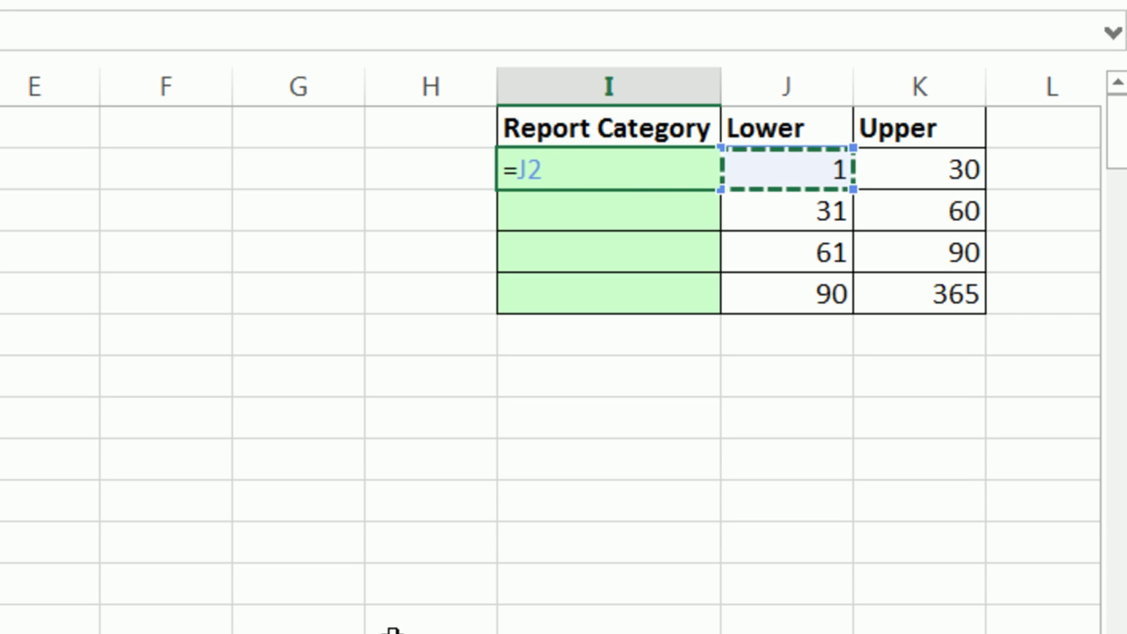
type("&")
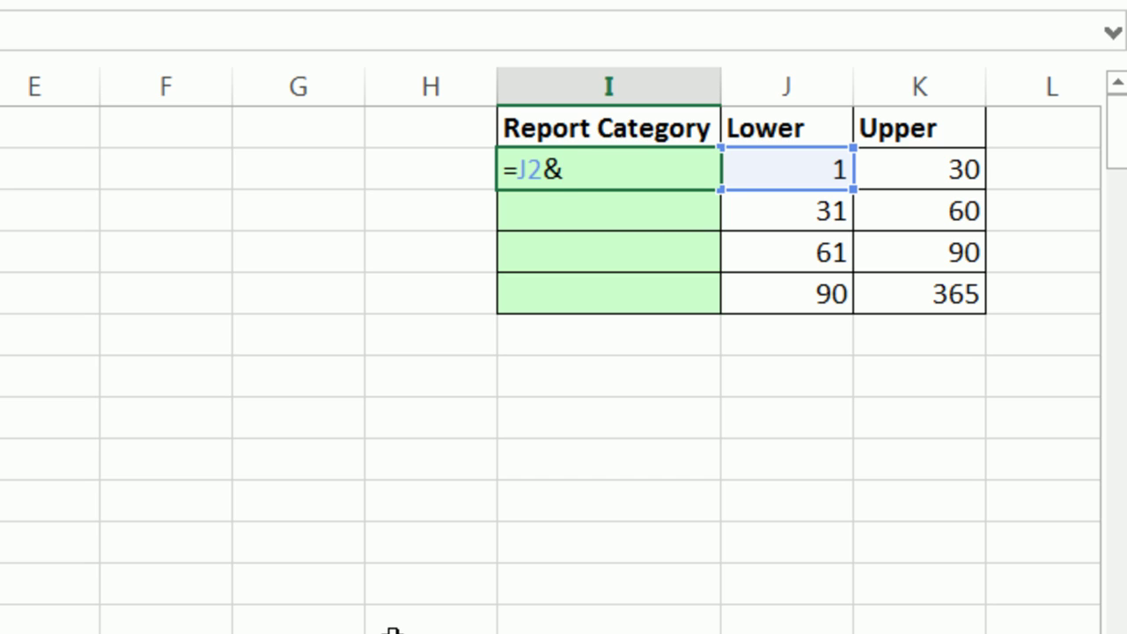
type("\" >= Days Lat")
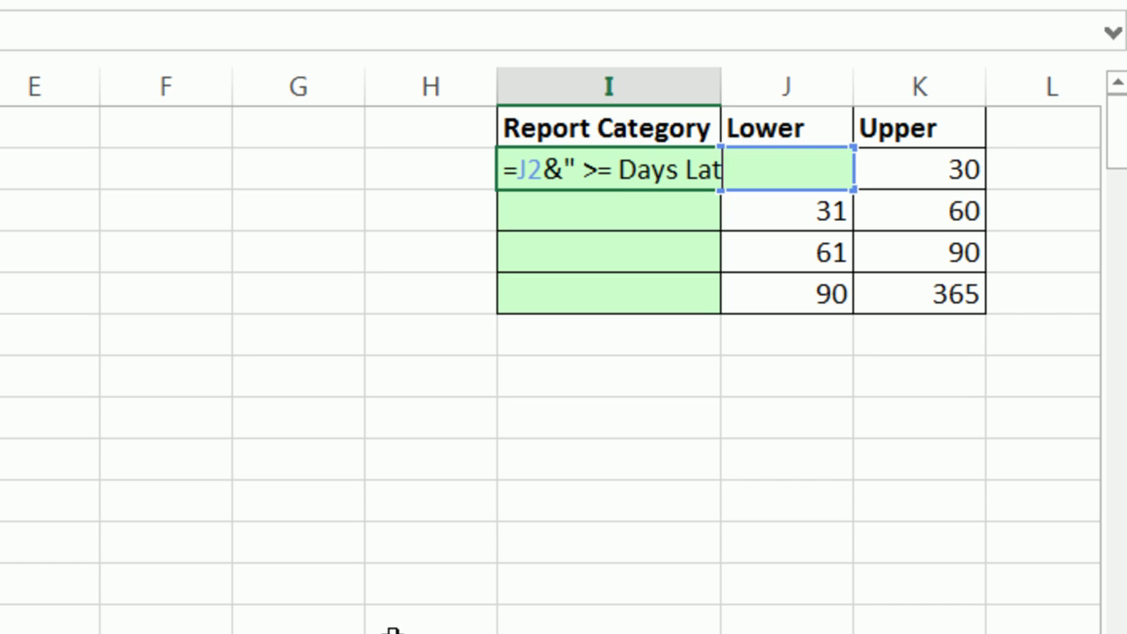
type("e <= ")
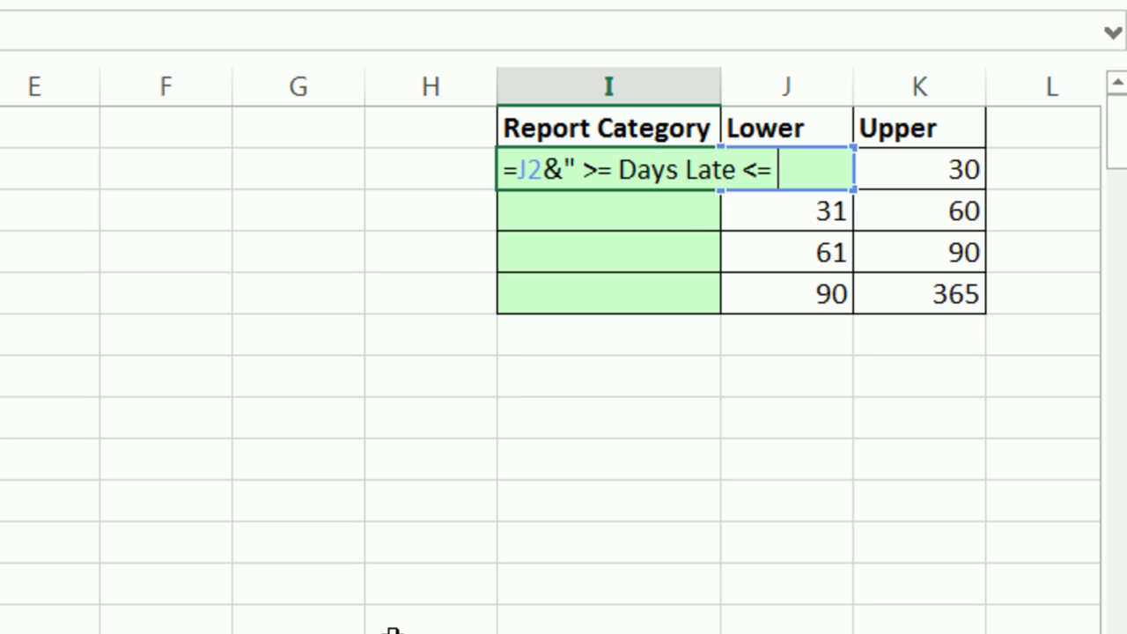
type("\"&")
left_click(895, 155)
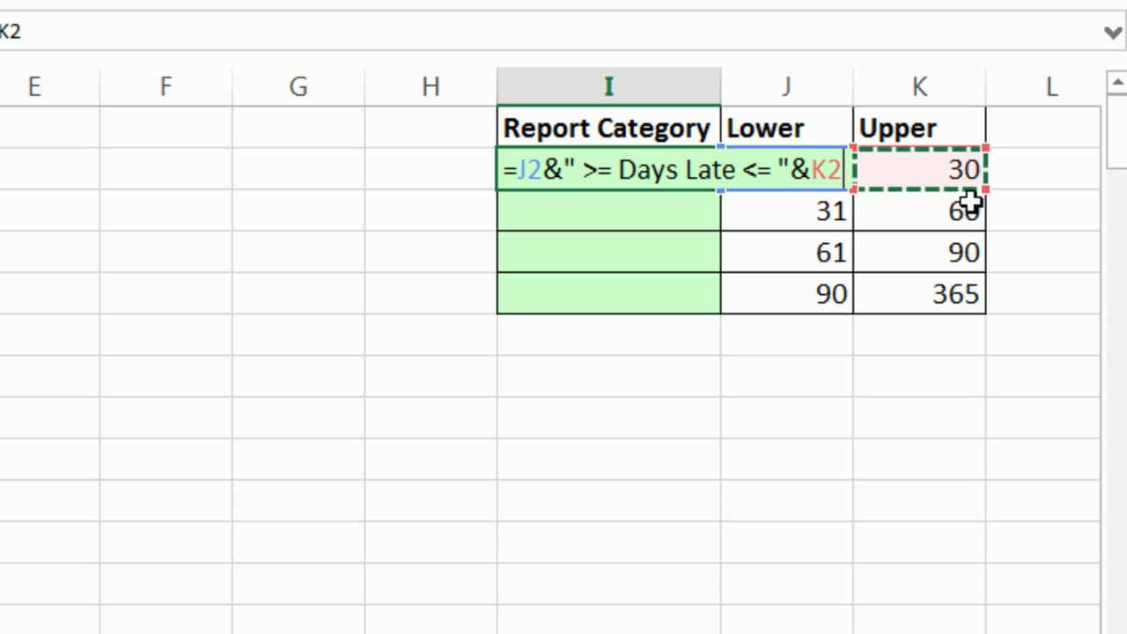
key("ctrl+Return")
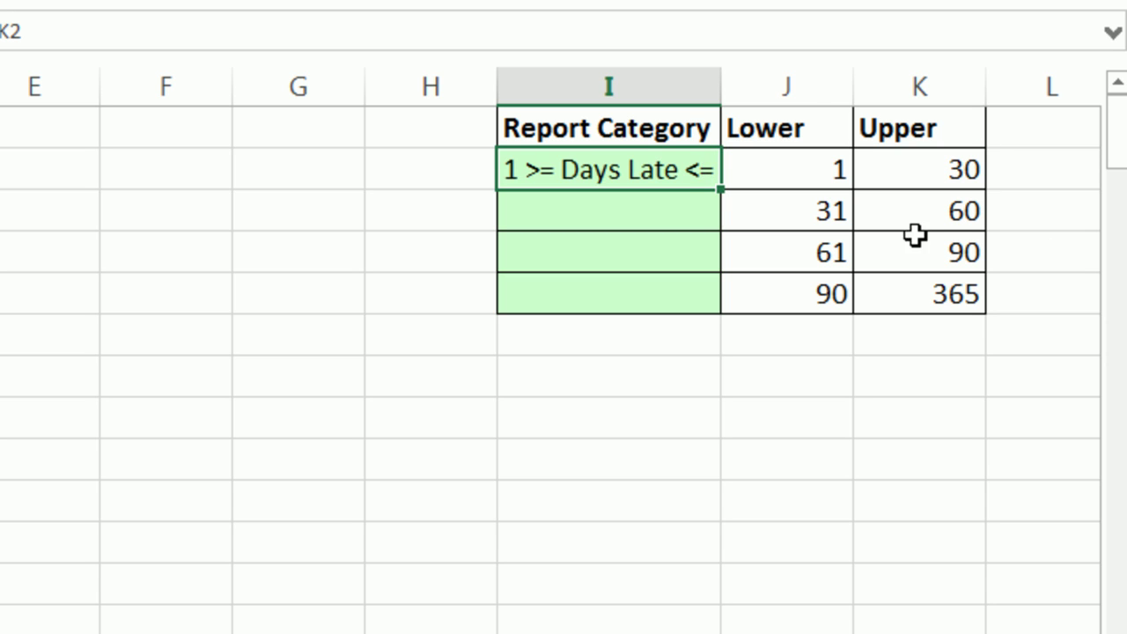
left_click_drag(726, 74, 724, 74)
double_click(724, 74)
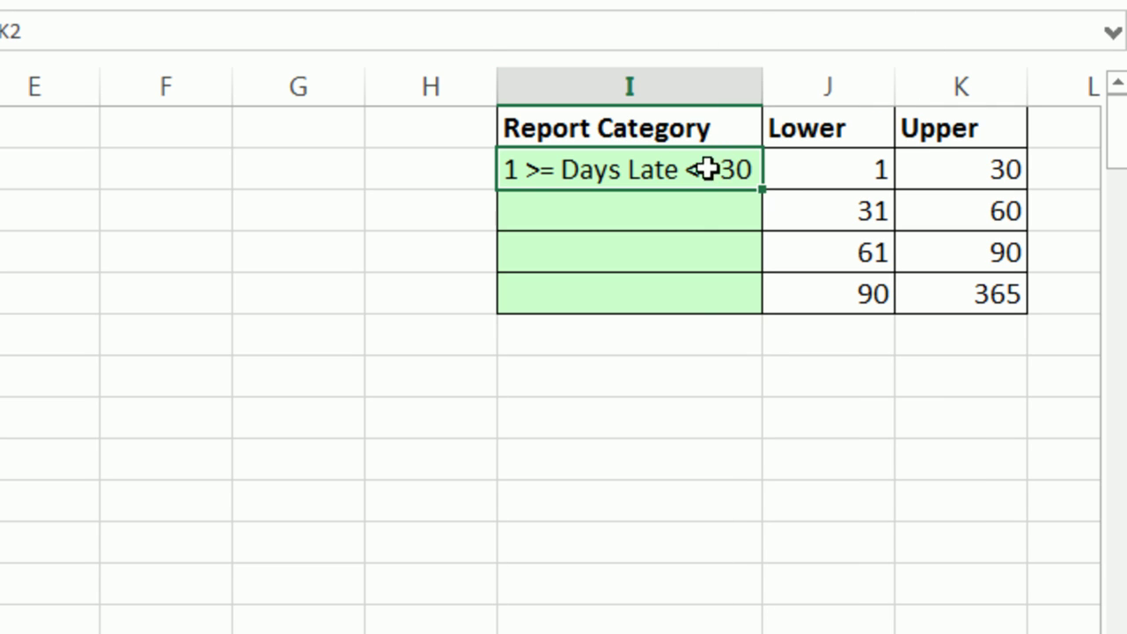
double_click(762, 193)
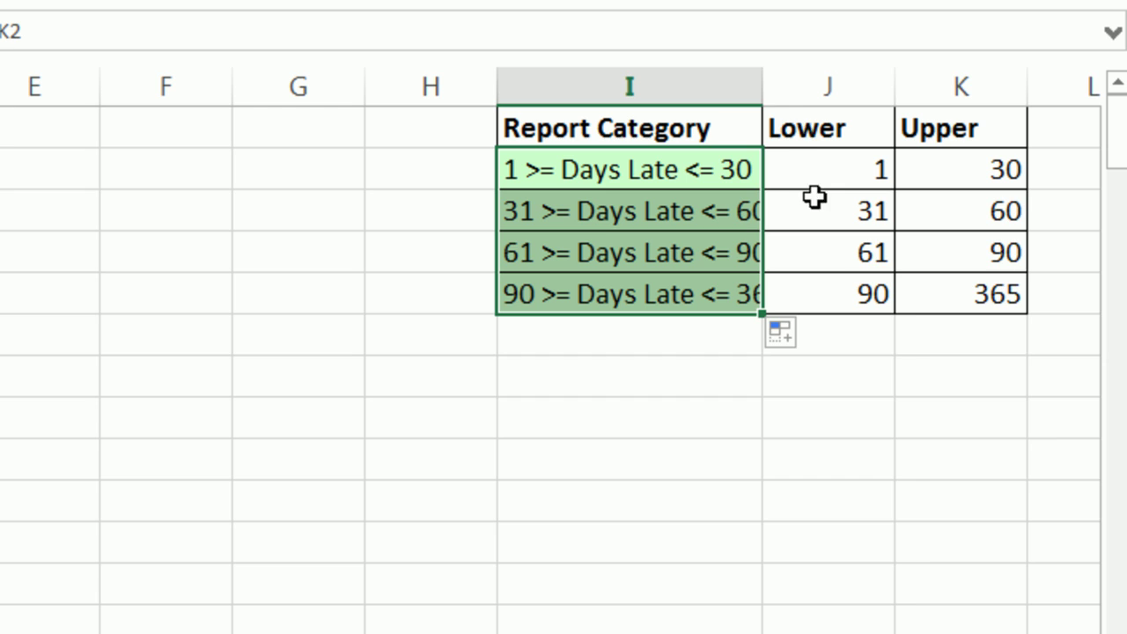
double_click(762, 86)
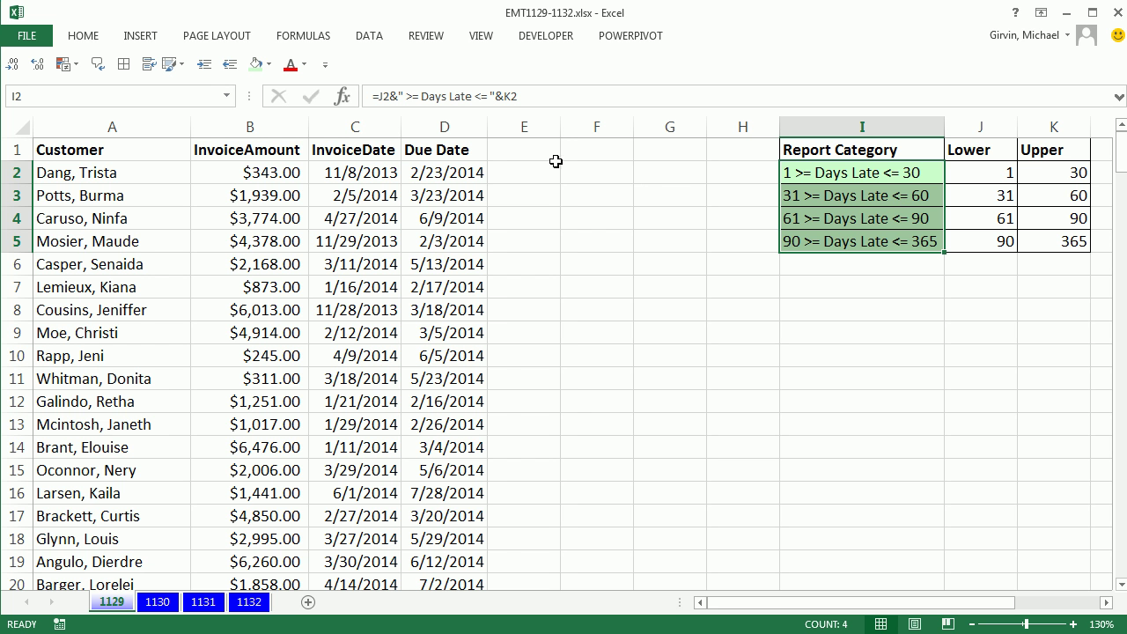
Step: Add a bold Dates Late heading in E1
left_click(10, 130)
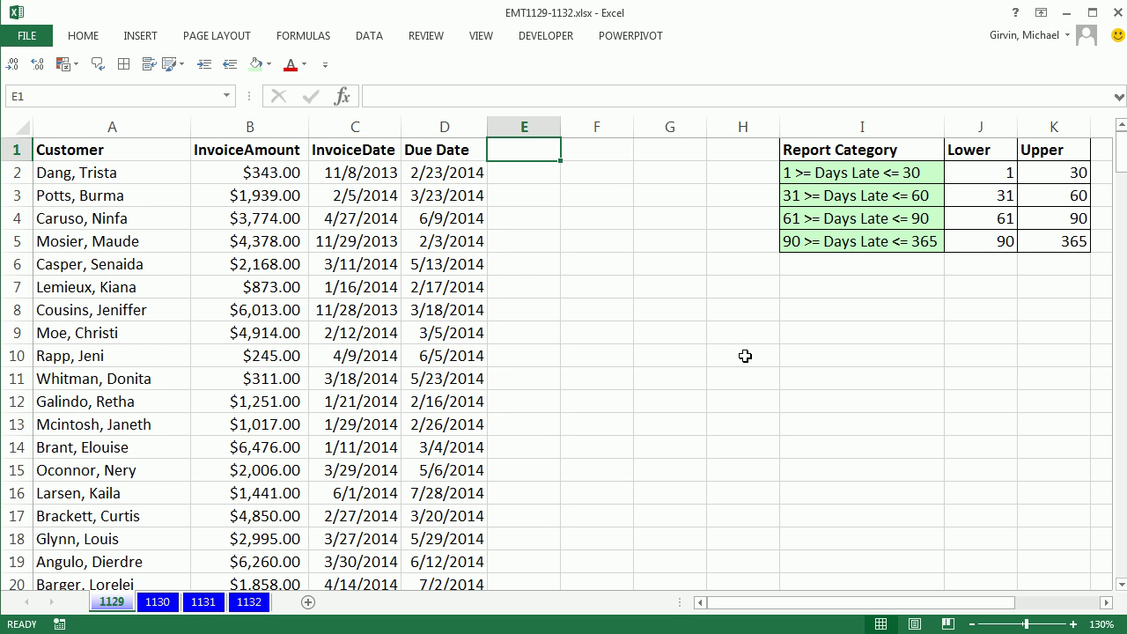
type("D")
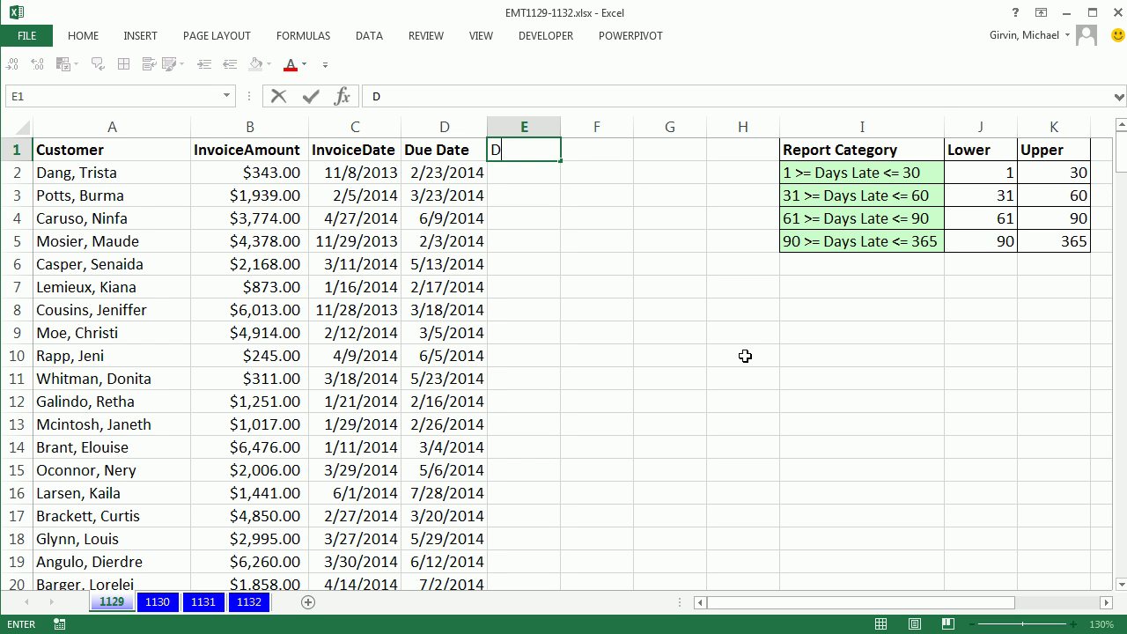
type("ates Late")
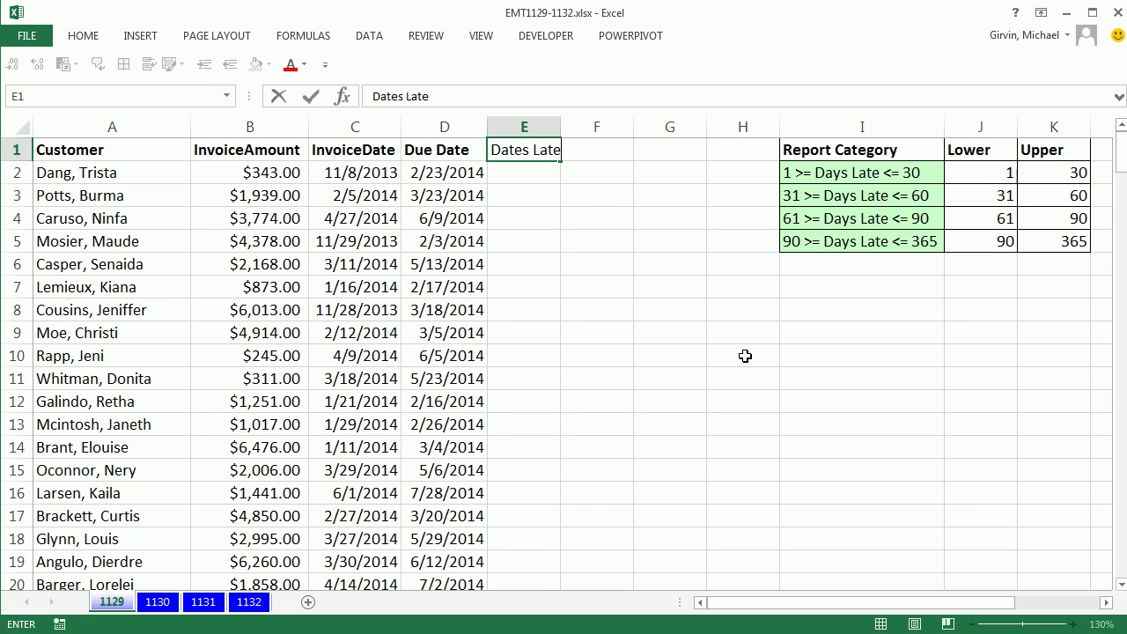
key("ctrl+Return")
key("ctrl+b")
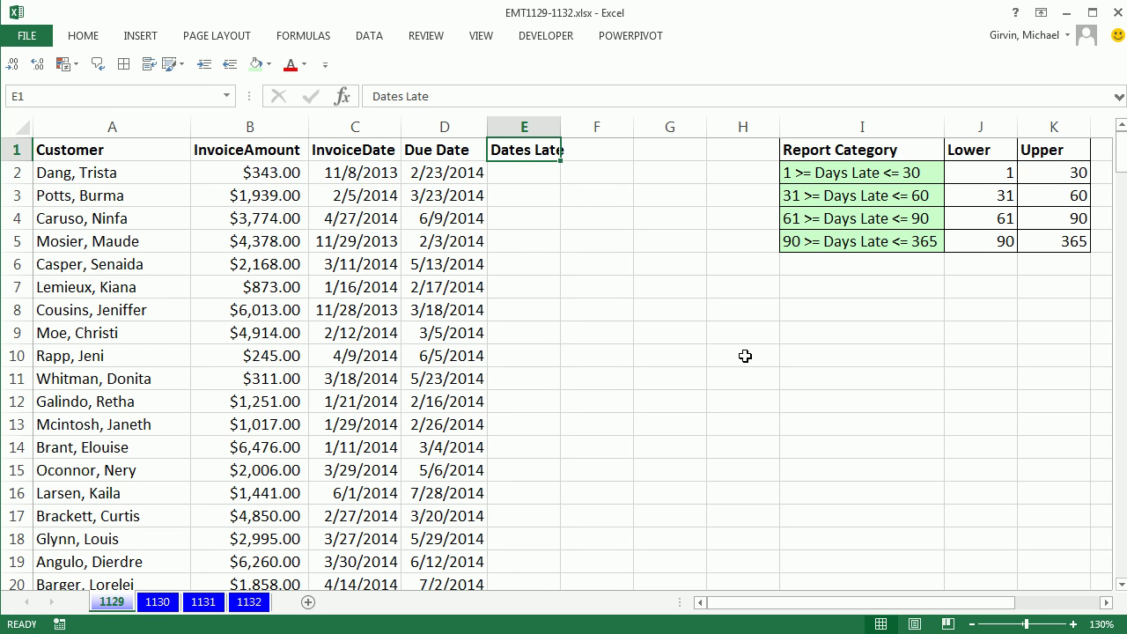
Step: Enter =D2-C2 in E2 (107), shade it light green, fill it down, and autofit column E
key("Down")
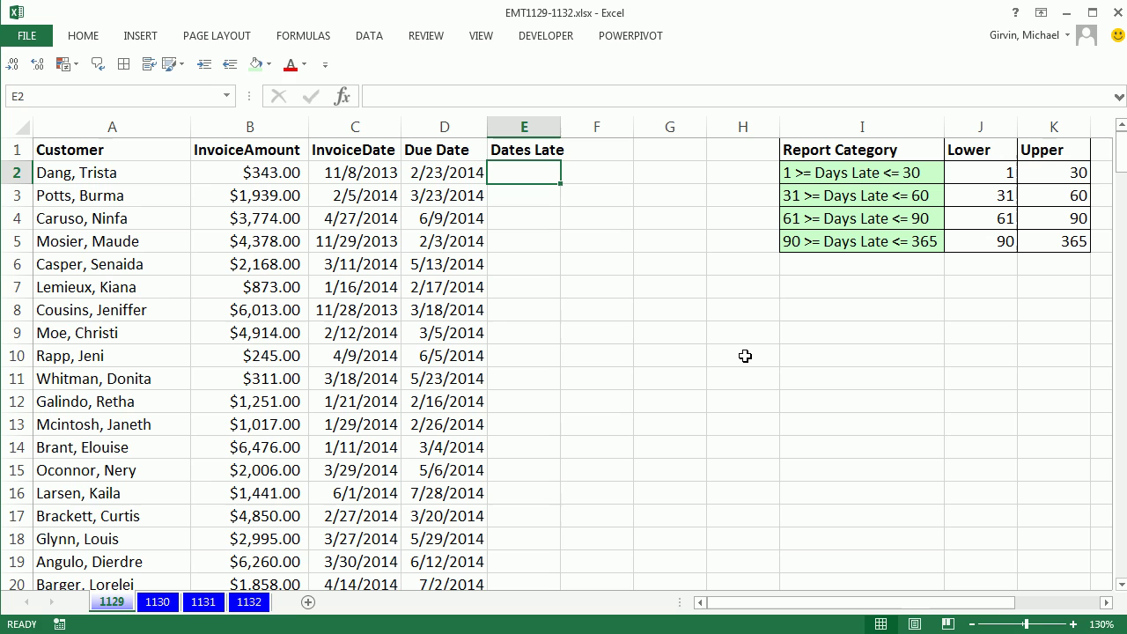
type("=")
key("Left")
type("-")
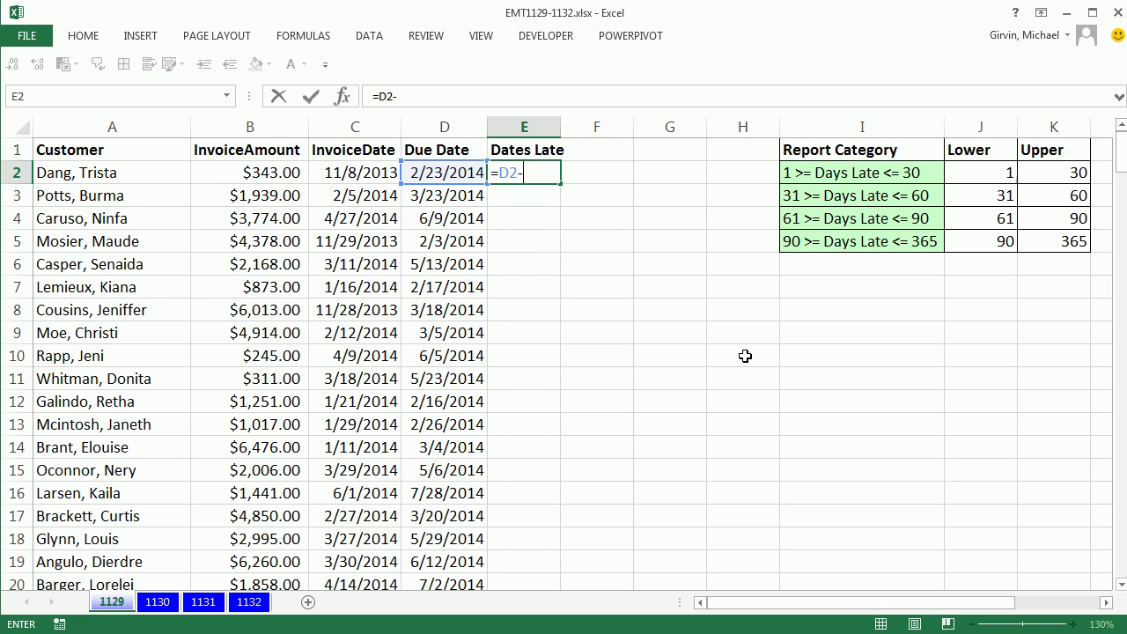
key("Left")
key("Left")
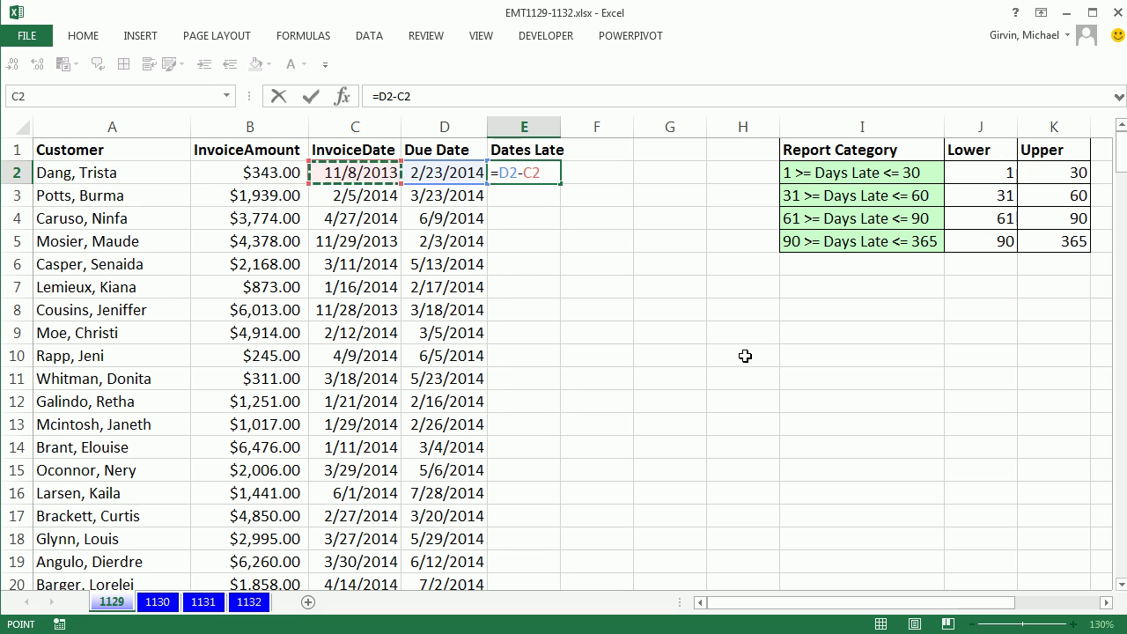
key("ctrl+Return")
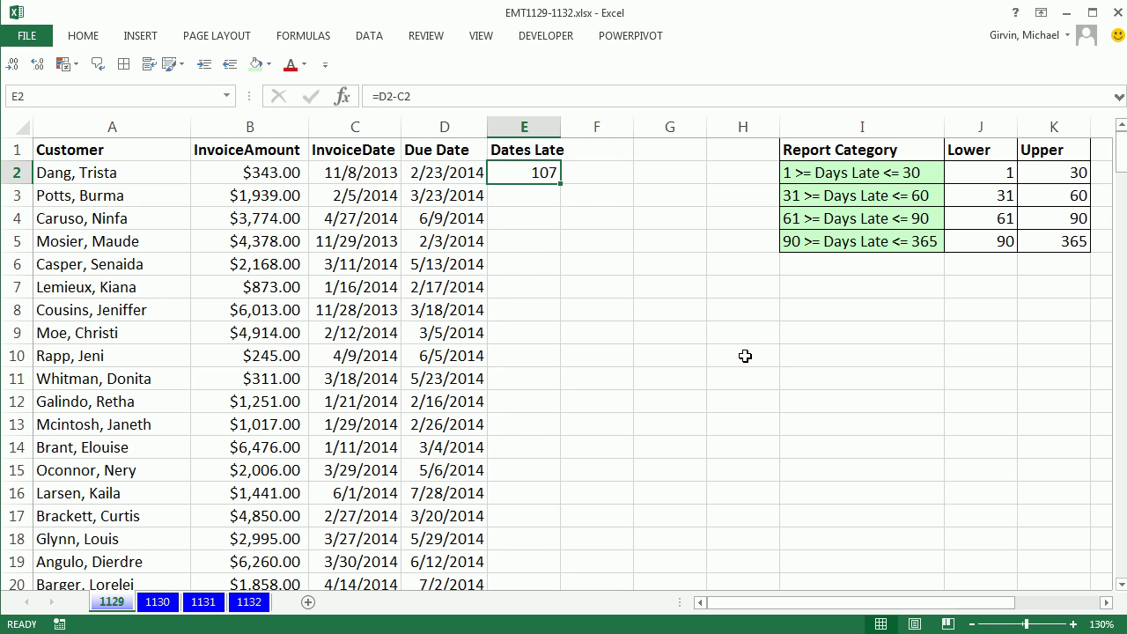
left_click(254, 65)
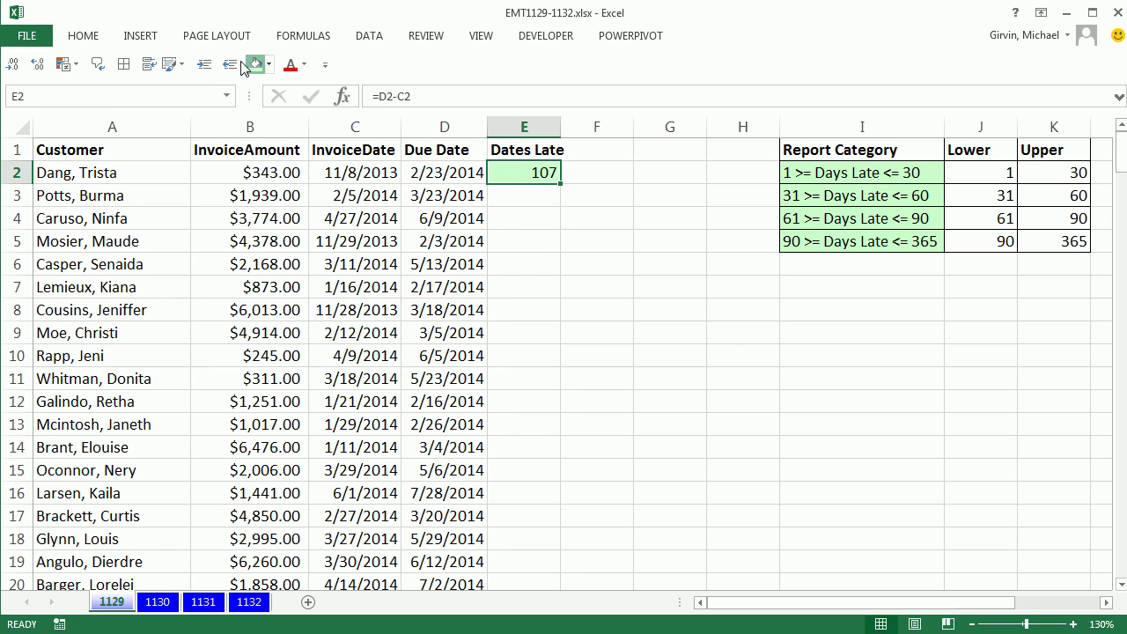
double_click(561, 183)
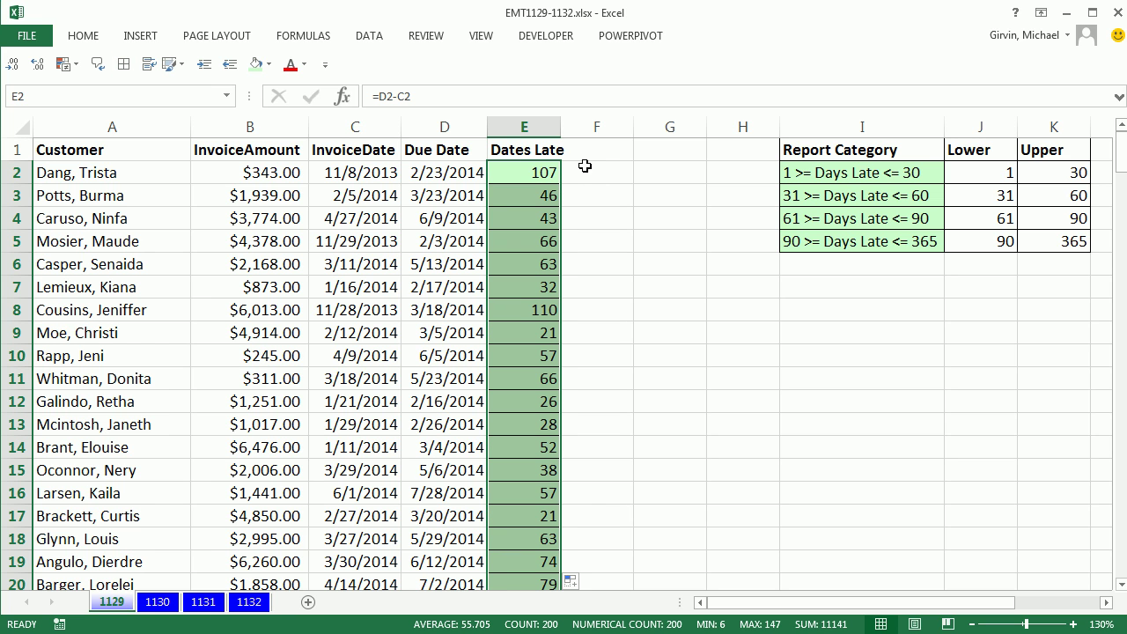
double_click(564, 134)
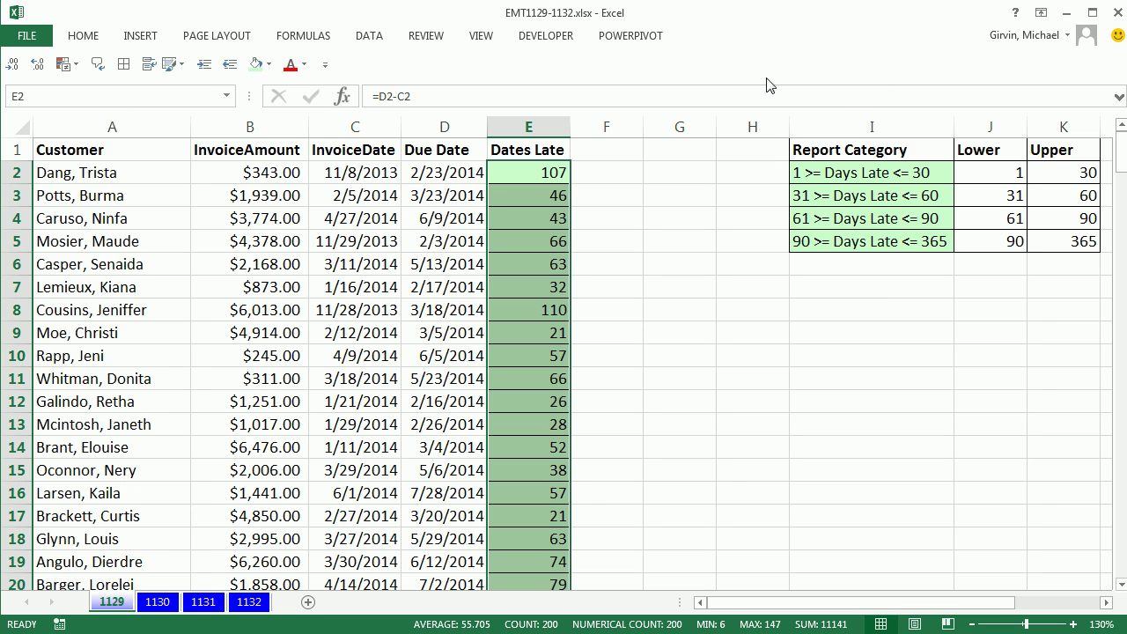
Step: Head H1 Lookup1, enter =J2 in H2, fill to H5 (1, 31, 61, 90), and shade it light green
left_click(776, 149)
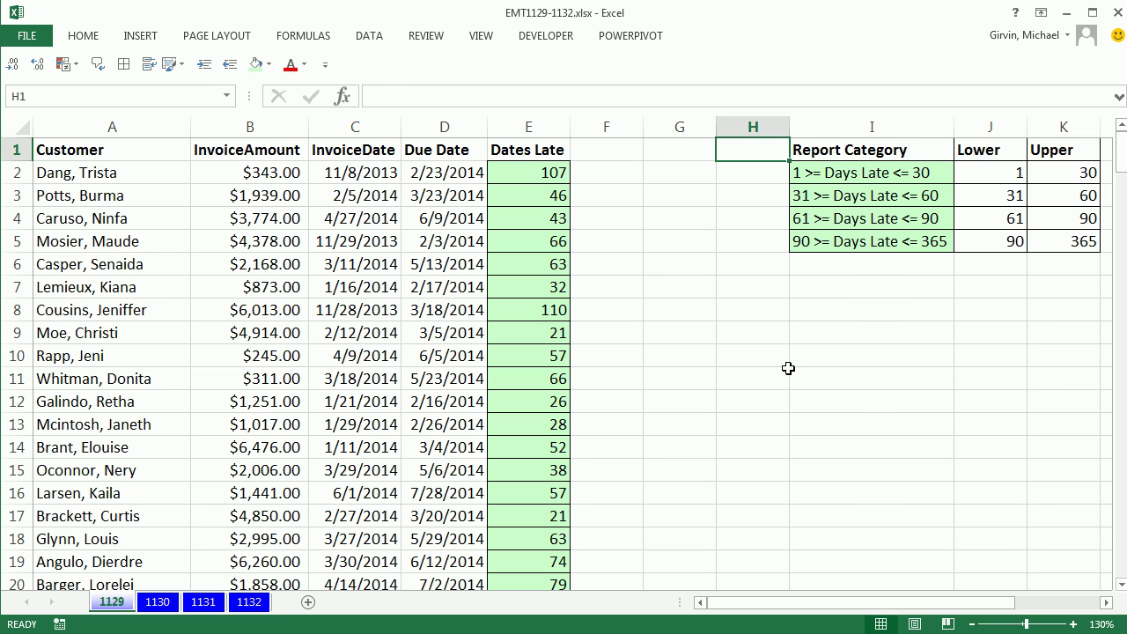
type("Lookup1")
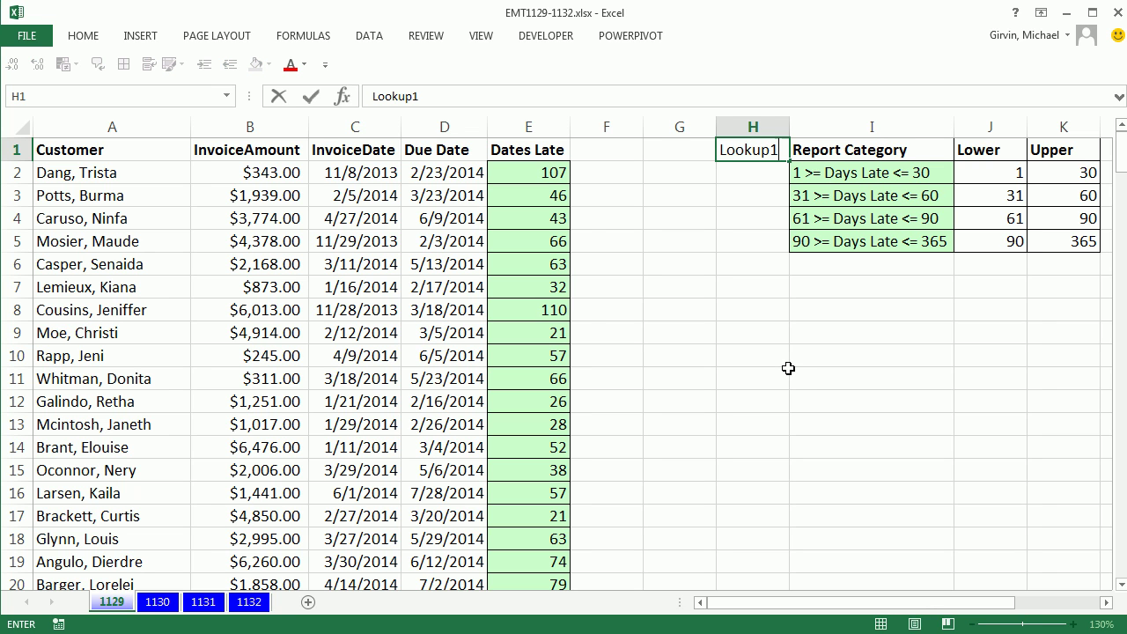
key("Return")
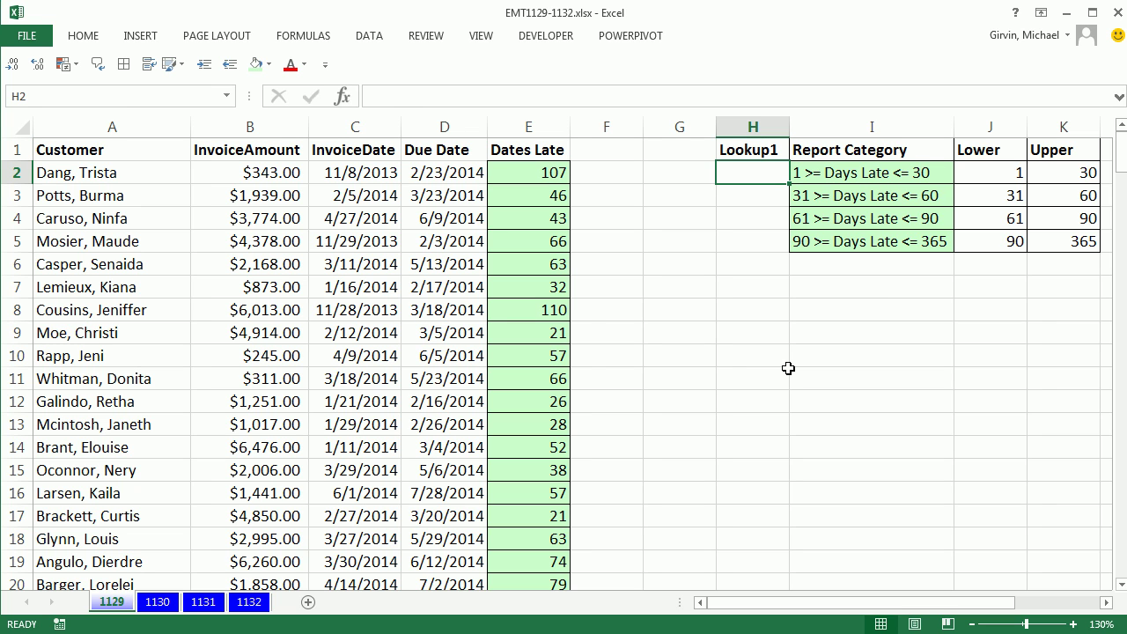
key("Right")
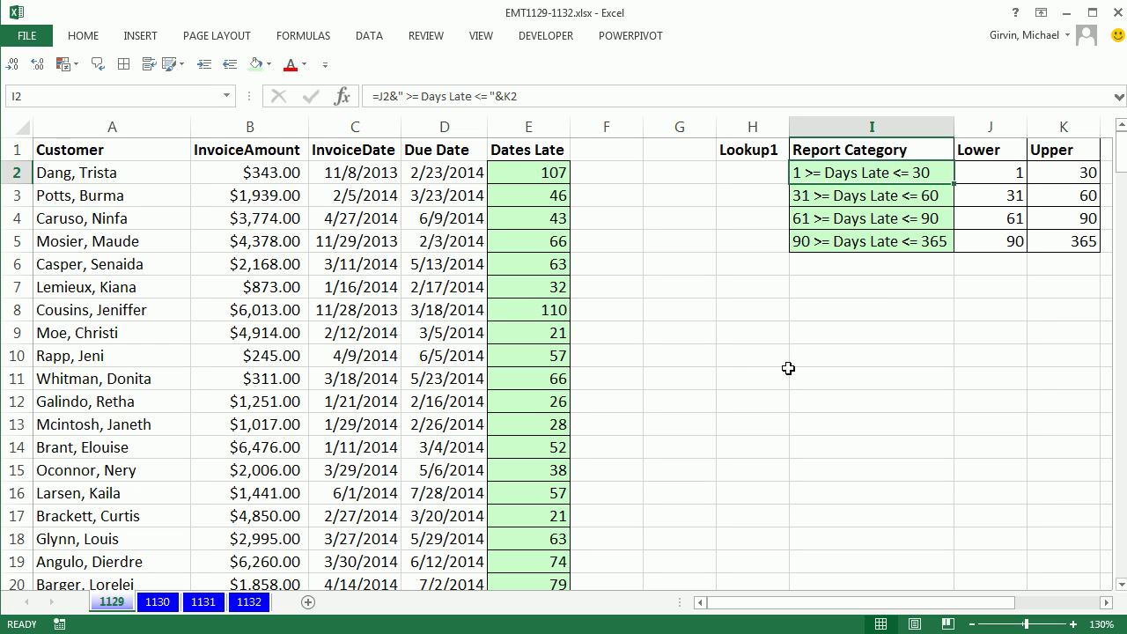
key("Left")
type("=")
key("Right")
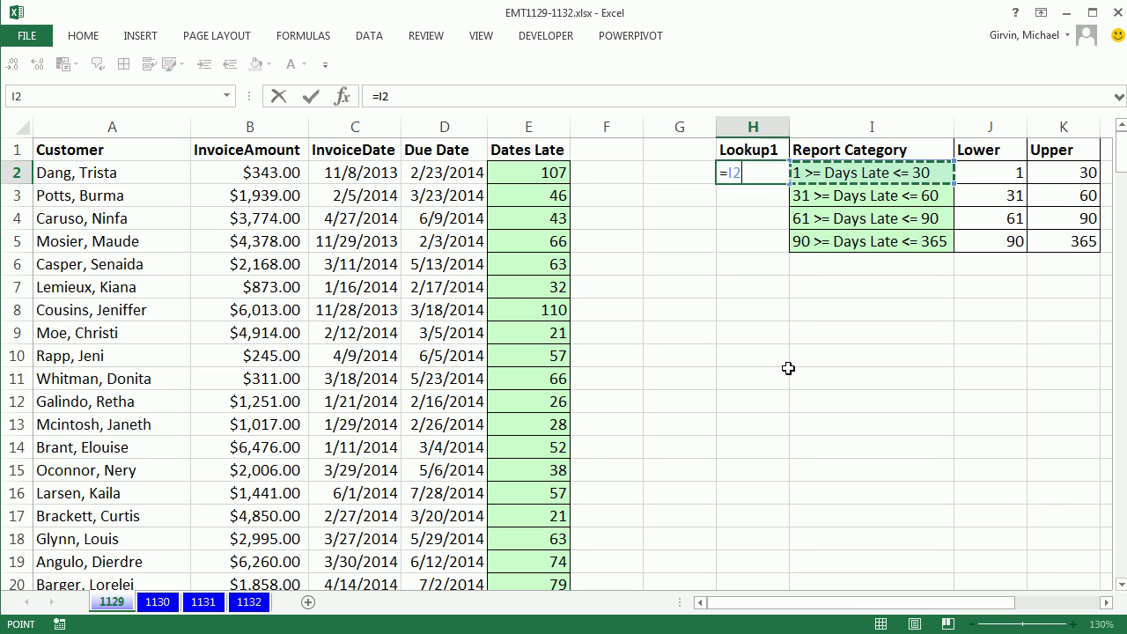
key("Right")
key("ctrl+Return")
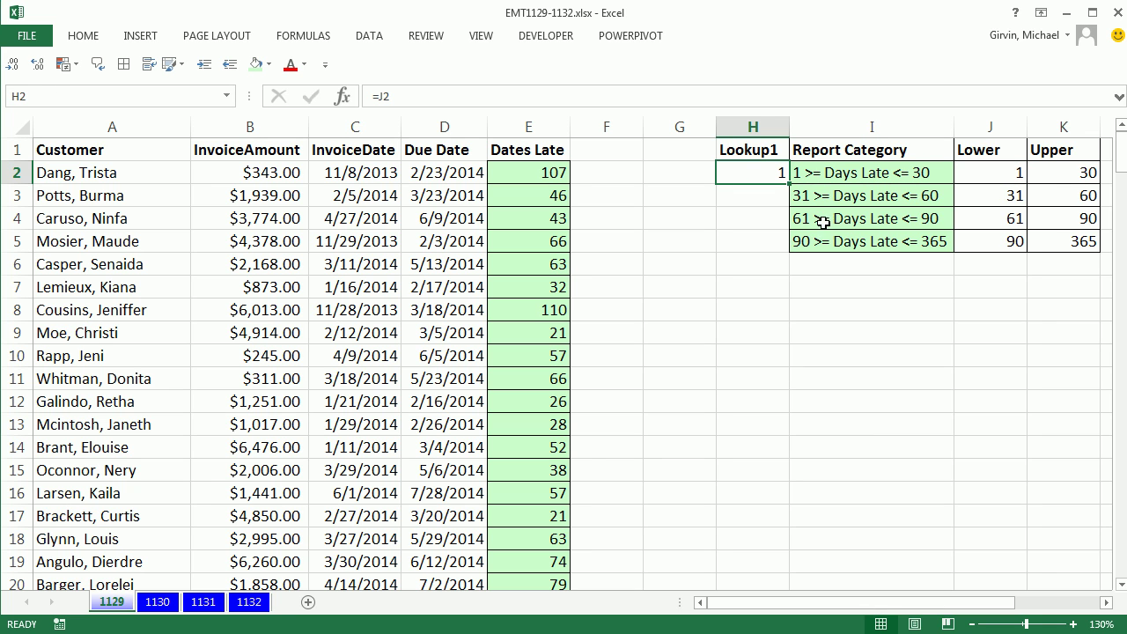
double_click(790, 186)
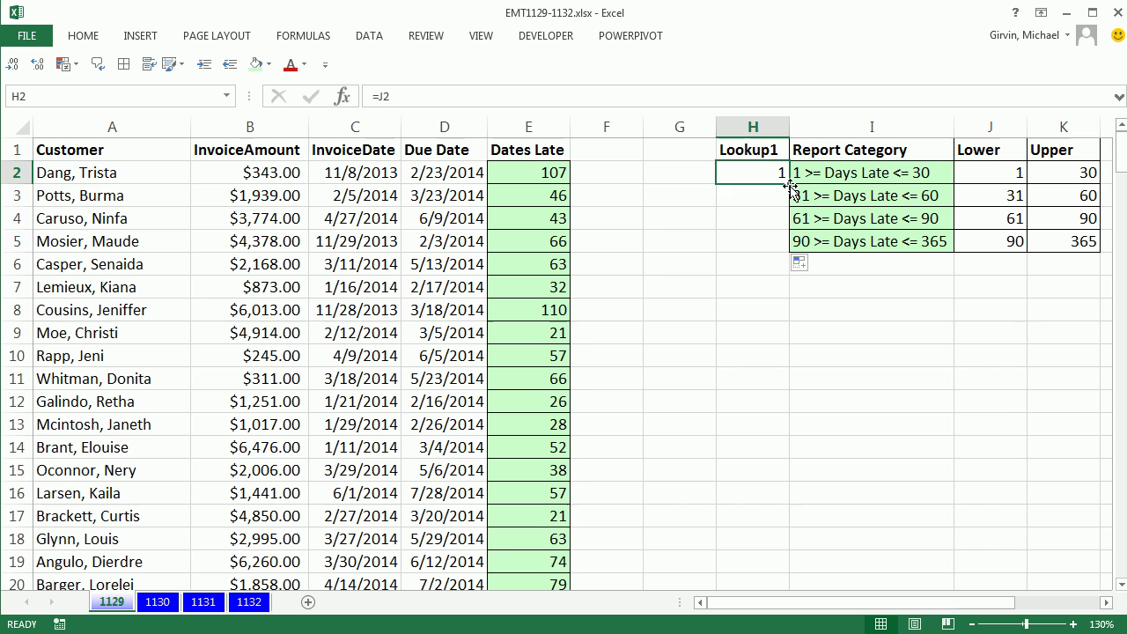
left_click(255, 64)
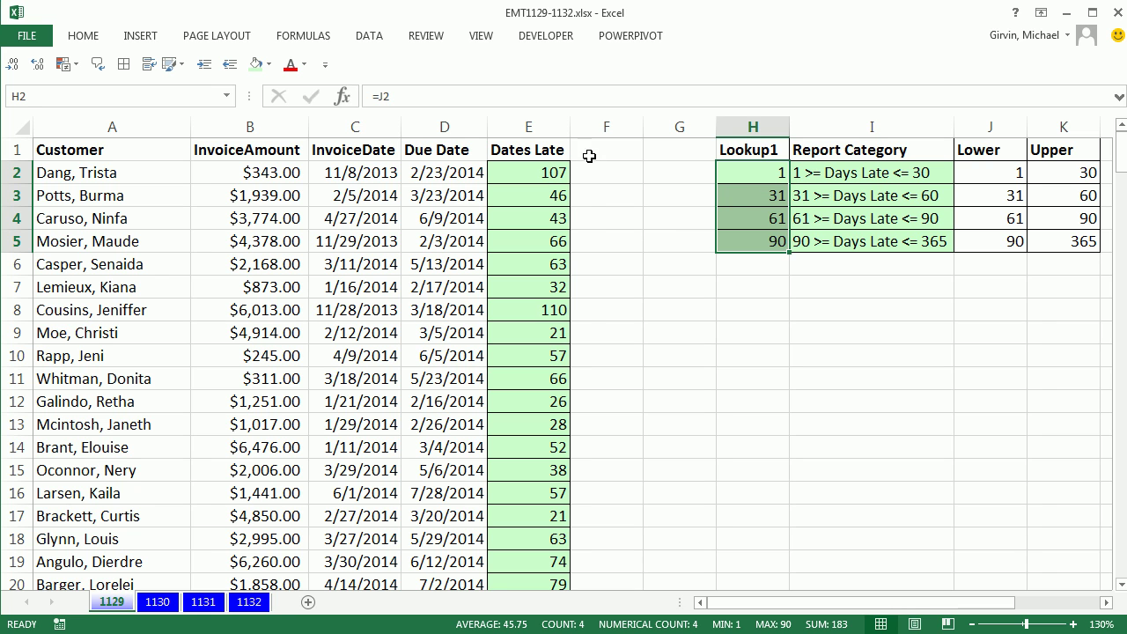
Step: Make F1 a bold Report Category header using =I1 and autofit column F
left_click(589, 156)
type("=")
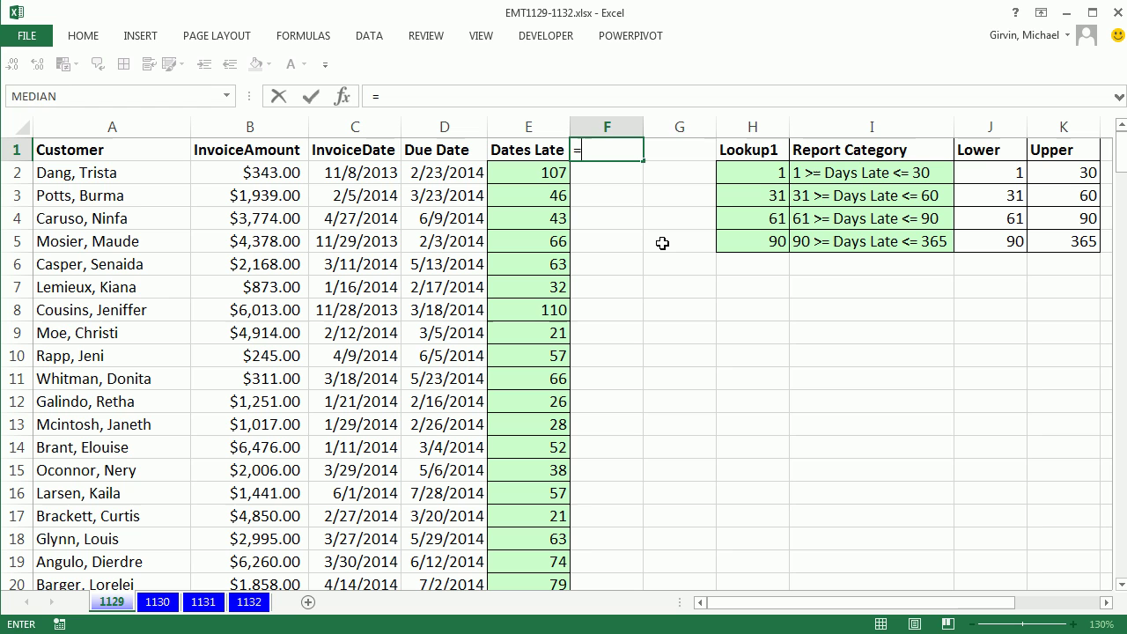
key("Right")
key("Right")
key("Right")
key("Right")
key("Left")
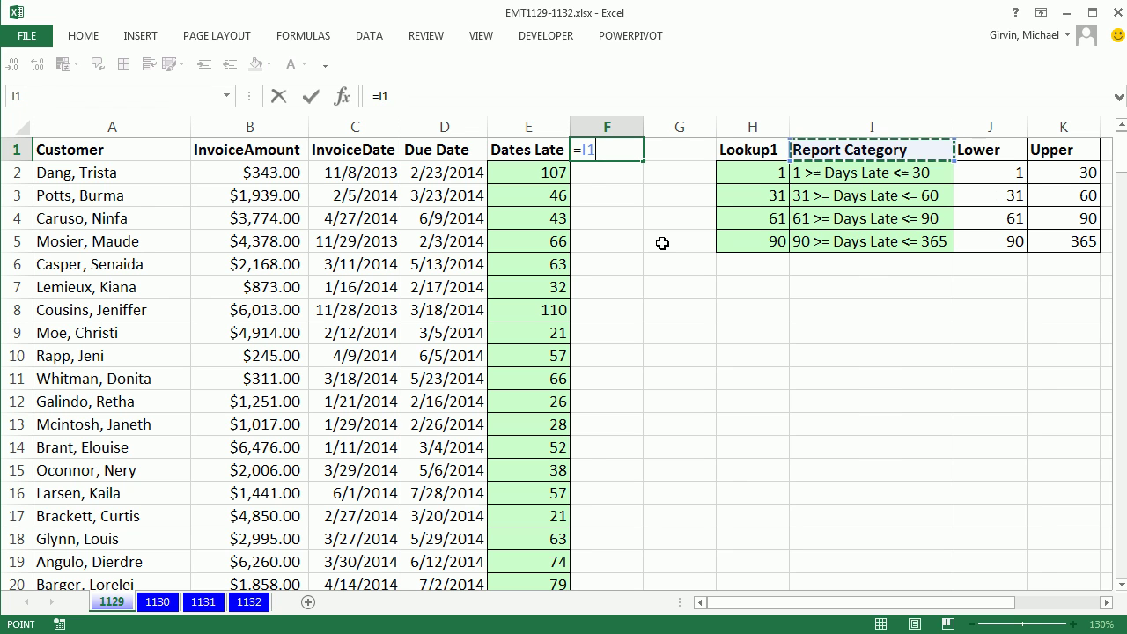
key("ctrl+Return")
key("ctrl+b")
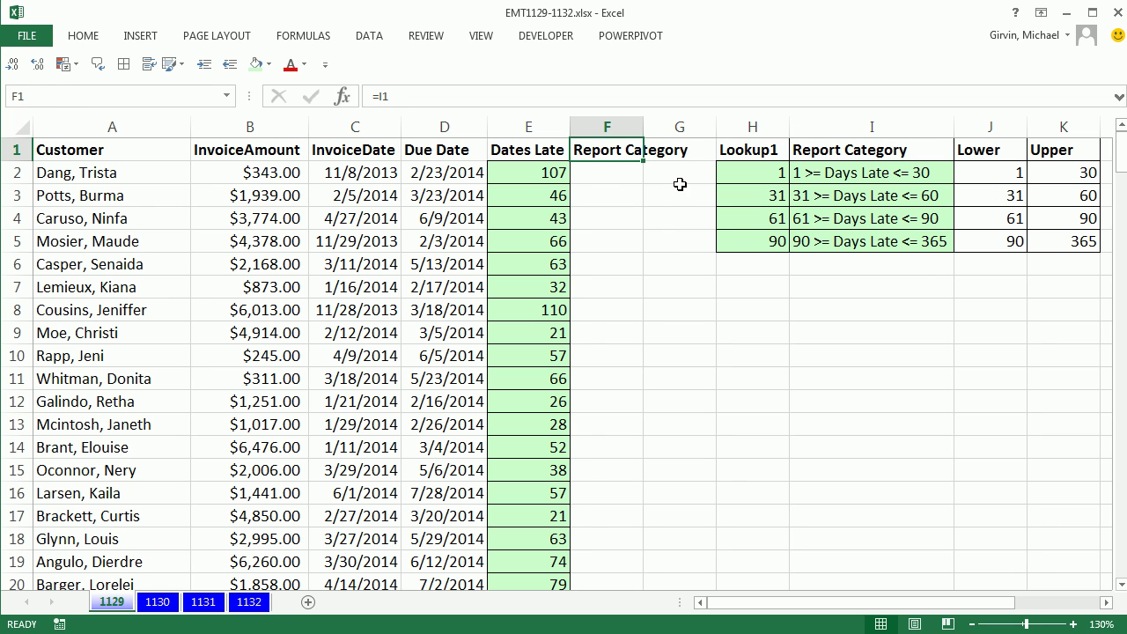
double_click(647, 126)
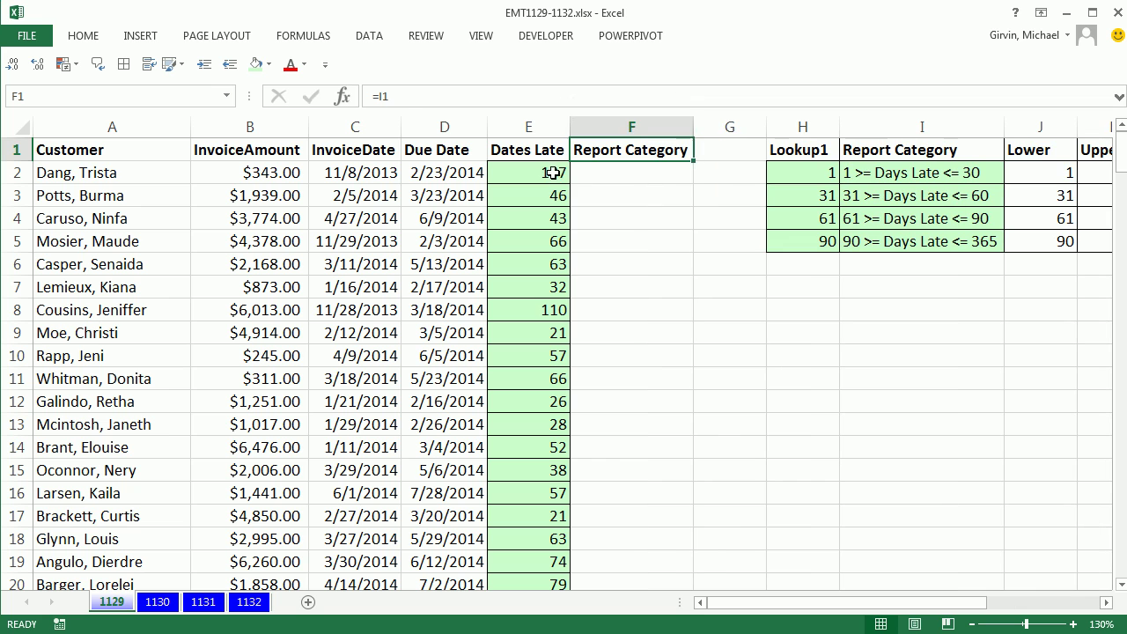
Step: Enter =VLOOKUP(E2,$H$2:$I$5,2) in F2, returning 90 >= Days Late <= 365
left_click_drag(556, 174, 671, 172)
left_click(672, 173)
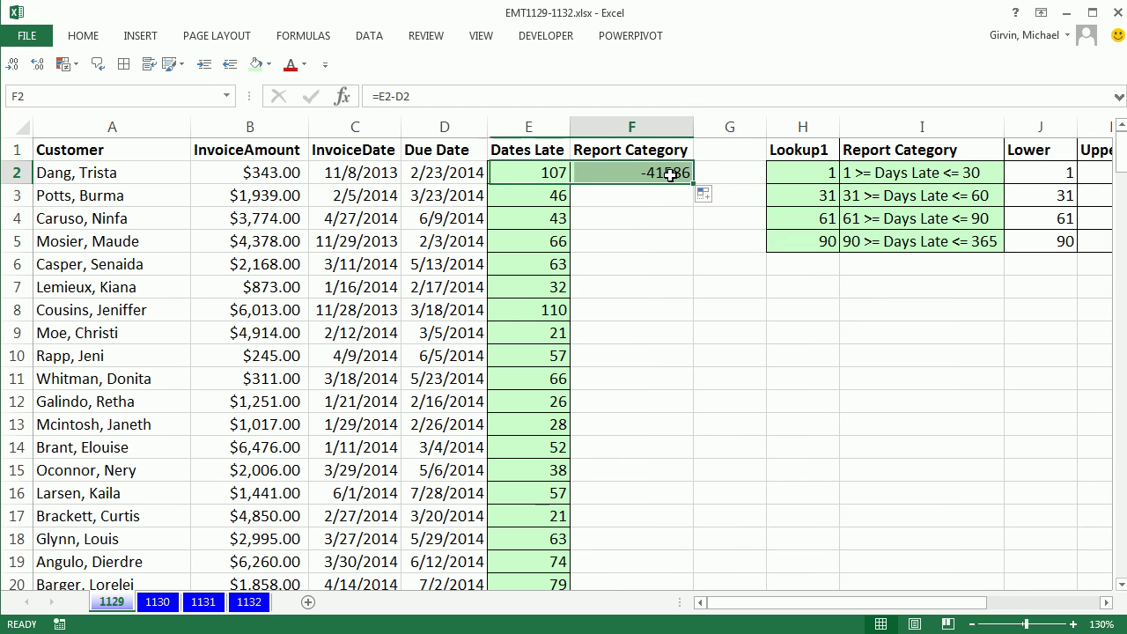
type("=vl")
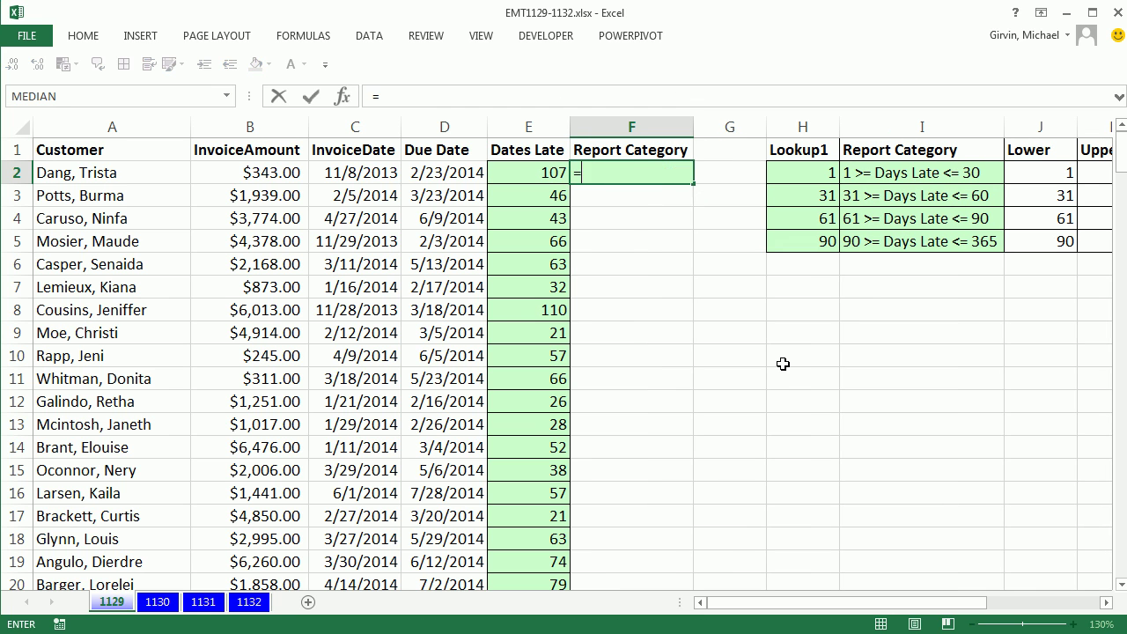
key("Tab")
key("Left")
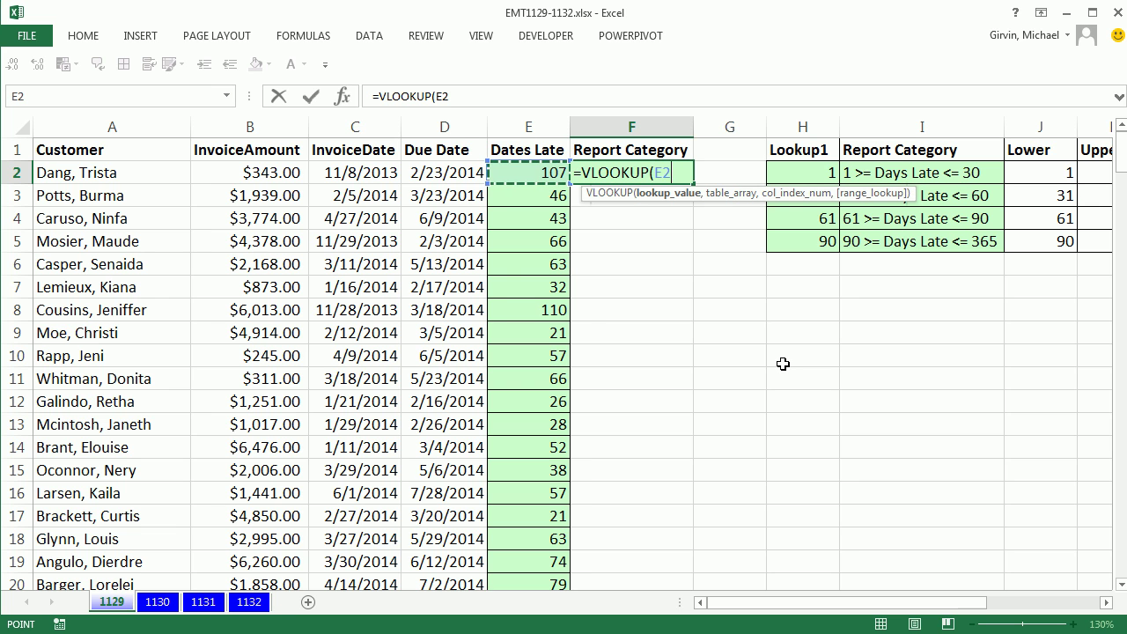
type(",")
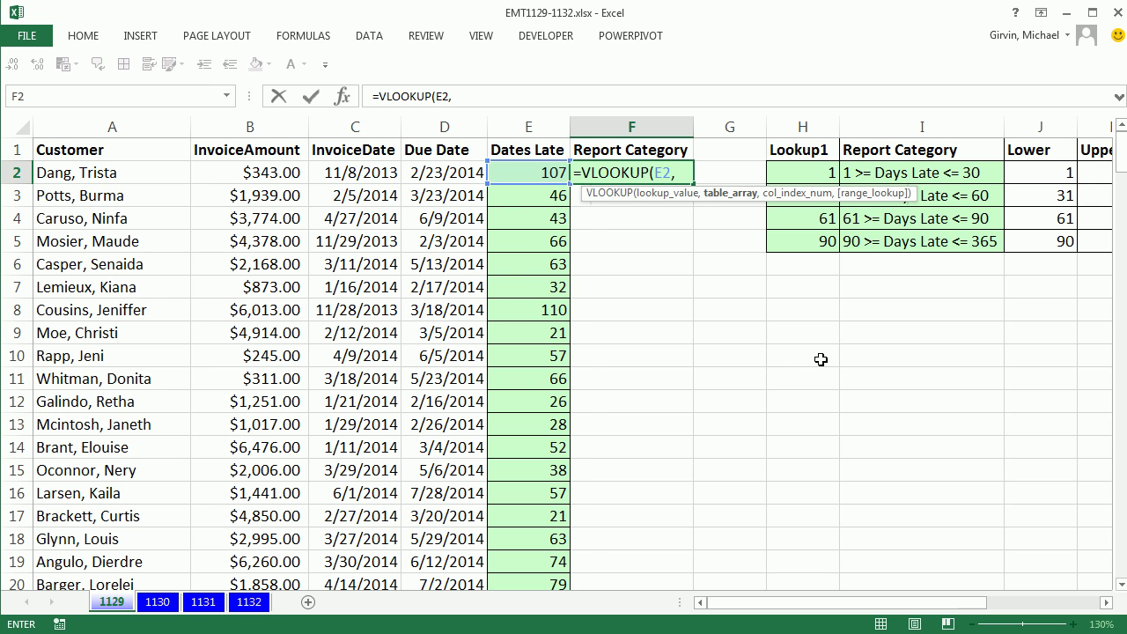
left_click_drag(815, 172, 924, 252)
key("F4")
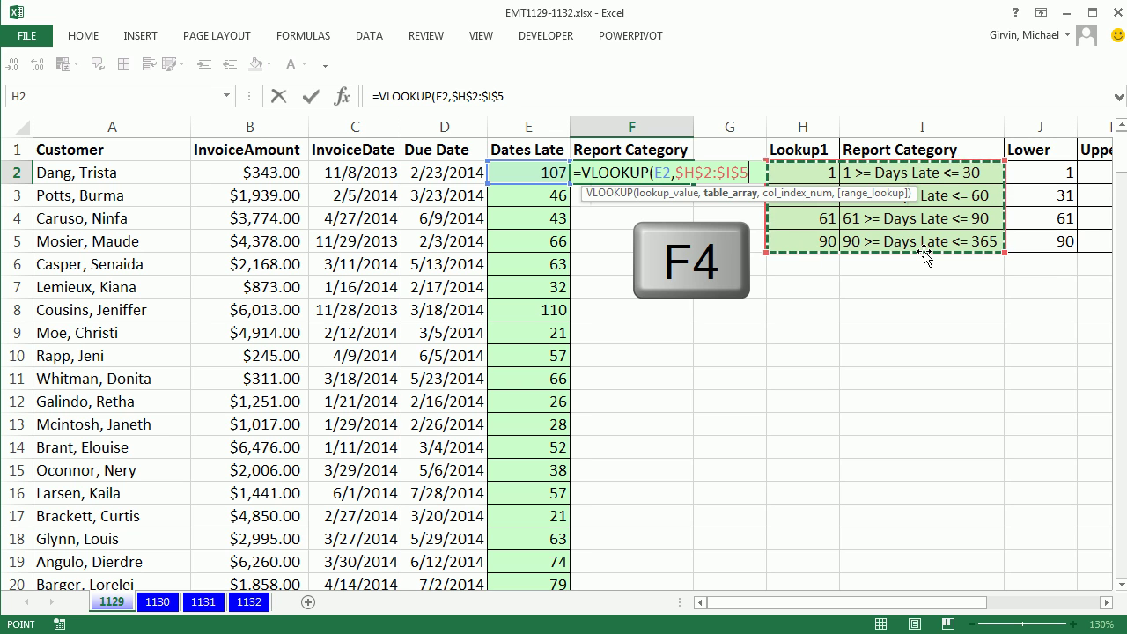
type(",2")
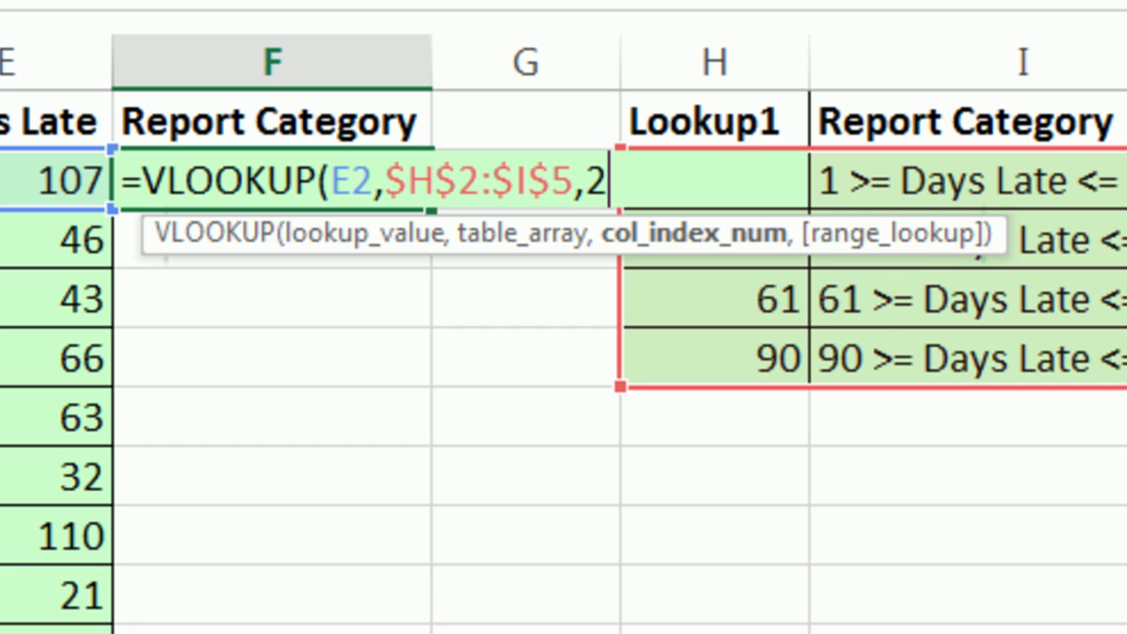
type(")")
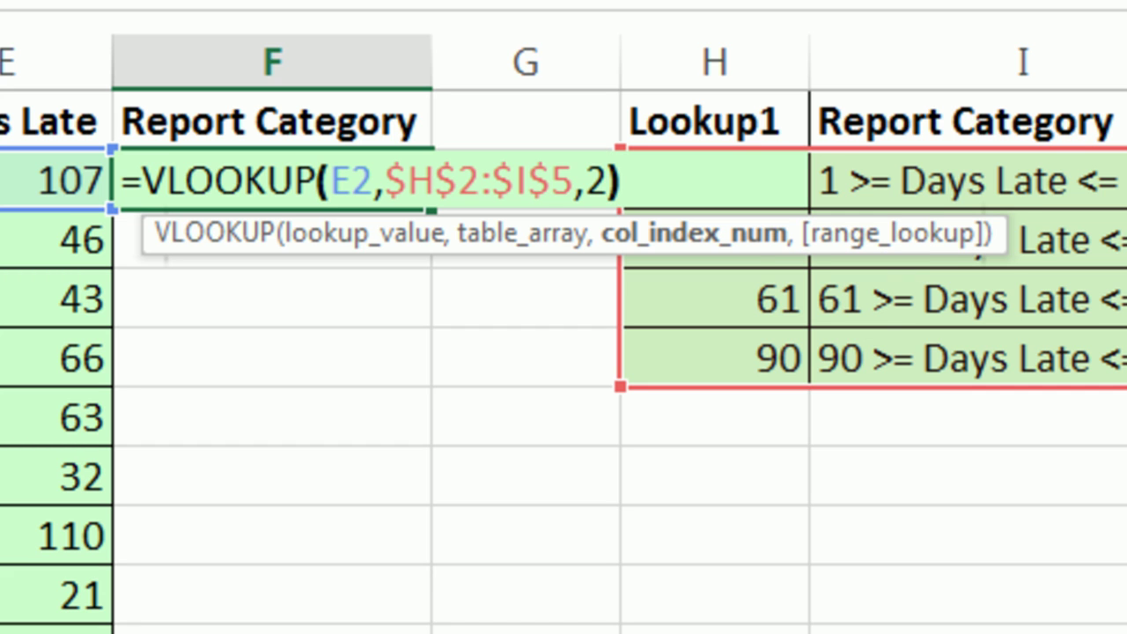
key("ctrl+Return")
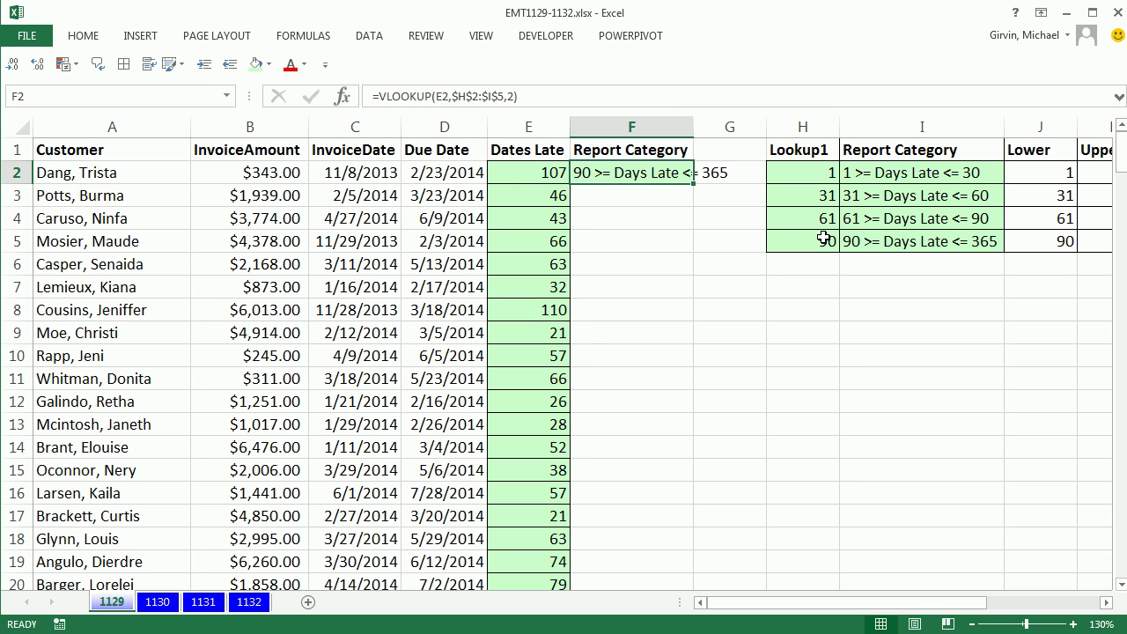
Step: Copy the VLOOKUP down column F, autofit the column, and check the data region
double_click(692, 185)
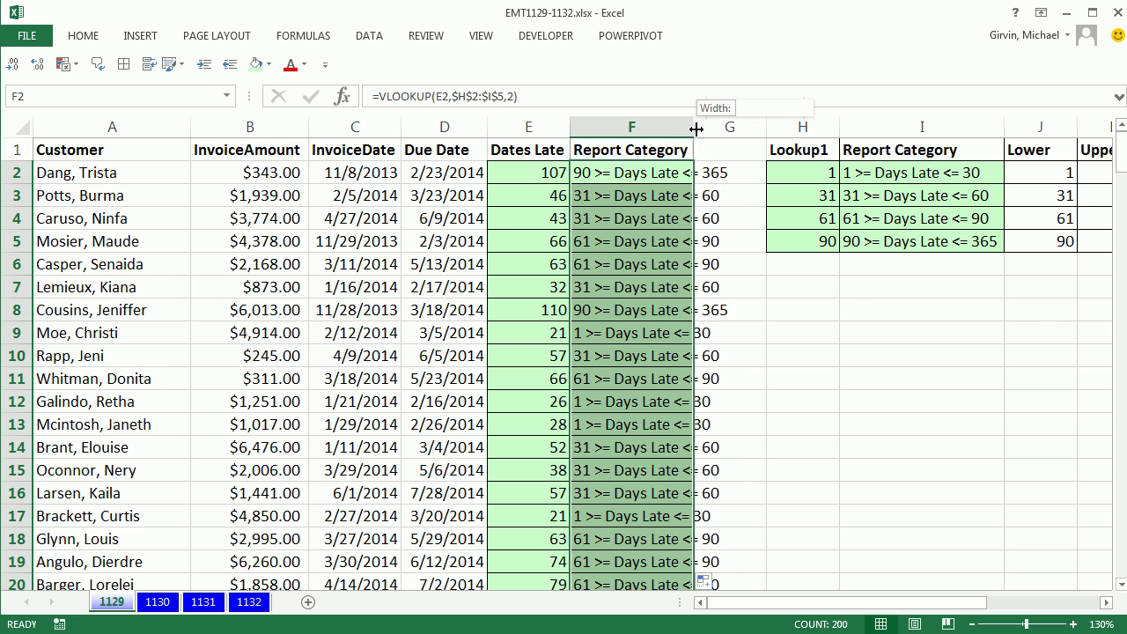
double_click(693, 126)
left_click(287, 242)
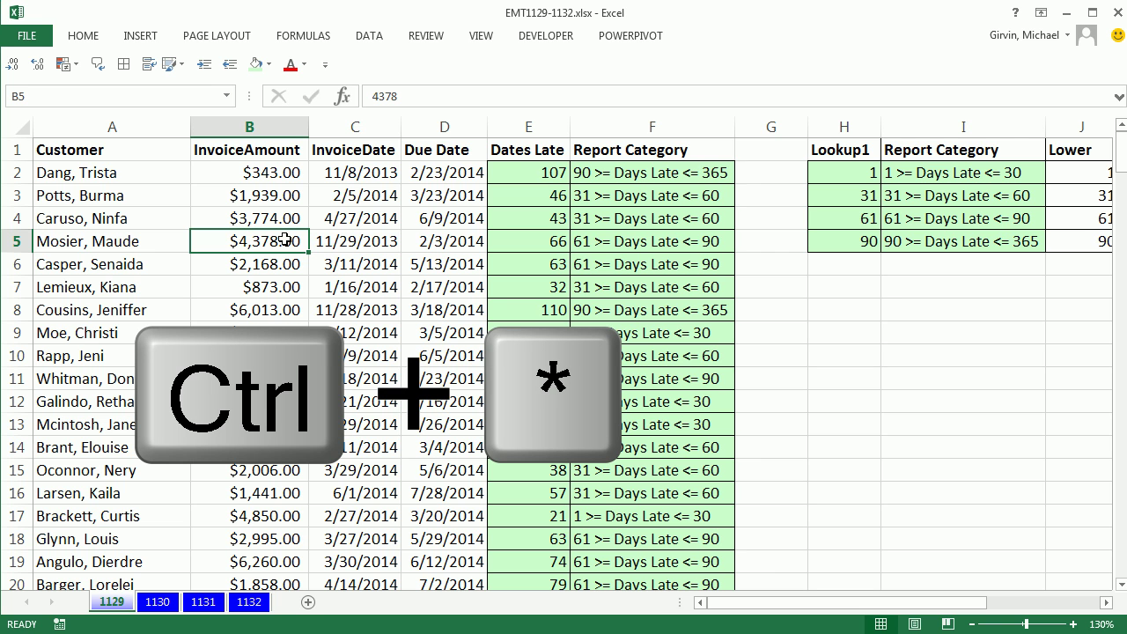
key("ctrl+shift+8")
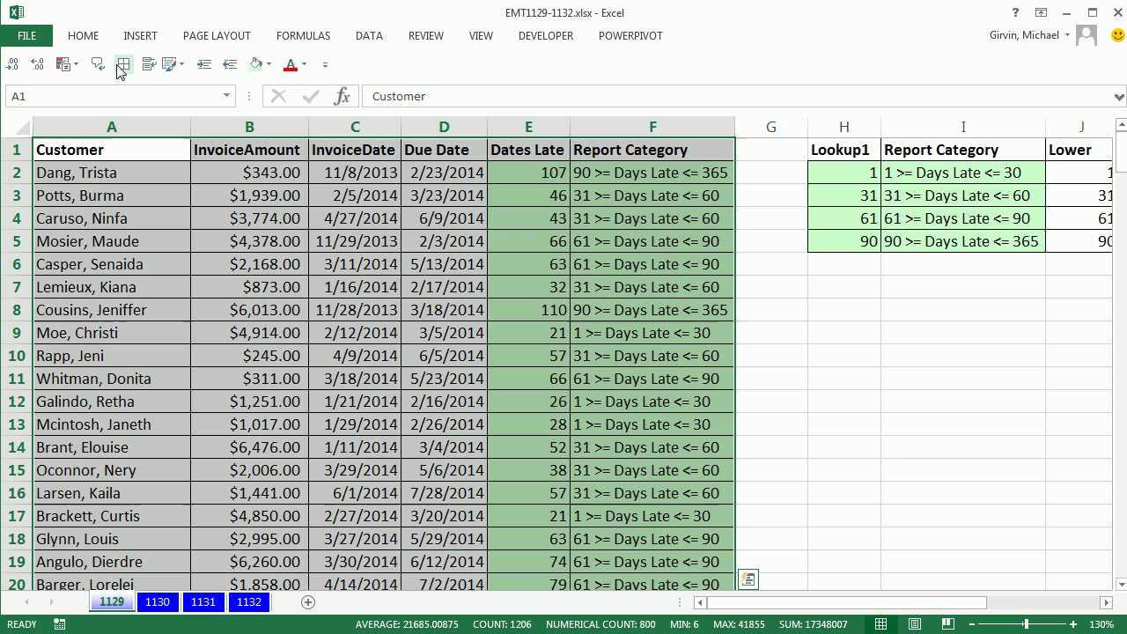
left_click(68, 151)
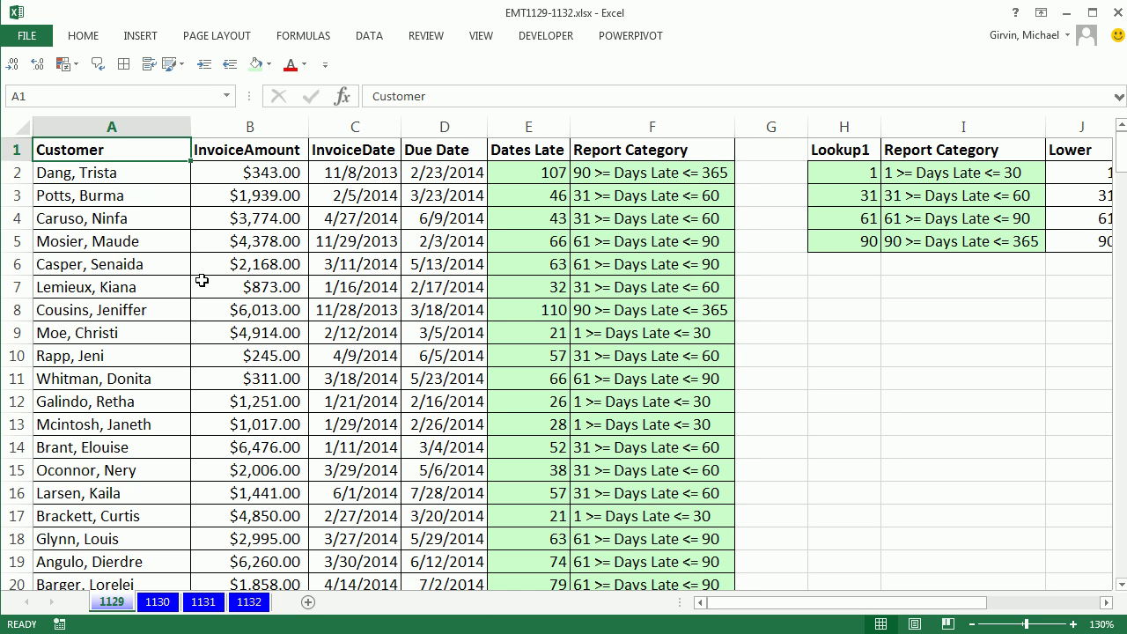
Step: Convert the data to a table with headers, accepting that header formulas become static text
key("ctrl+t")
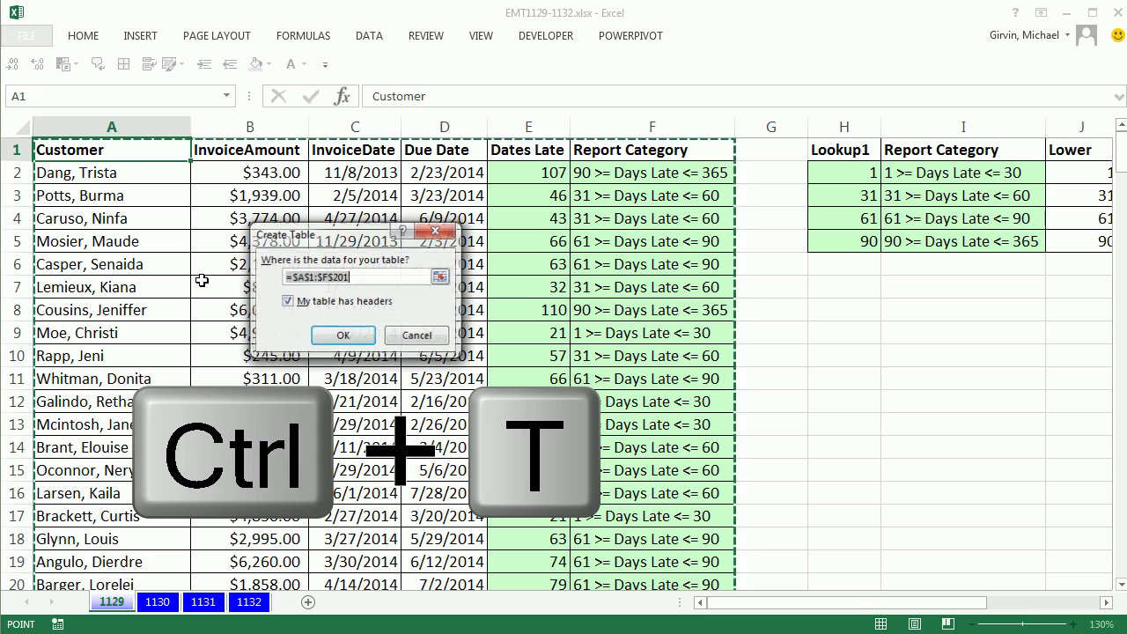
left_click(342, 335)
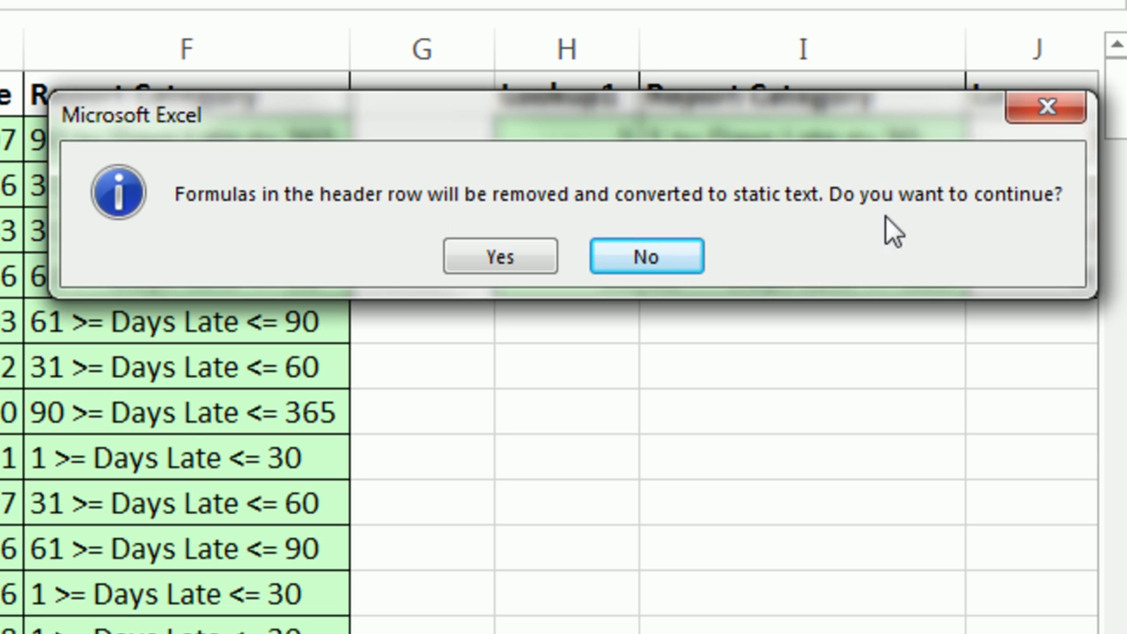
left_click(504, 256)
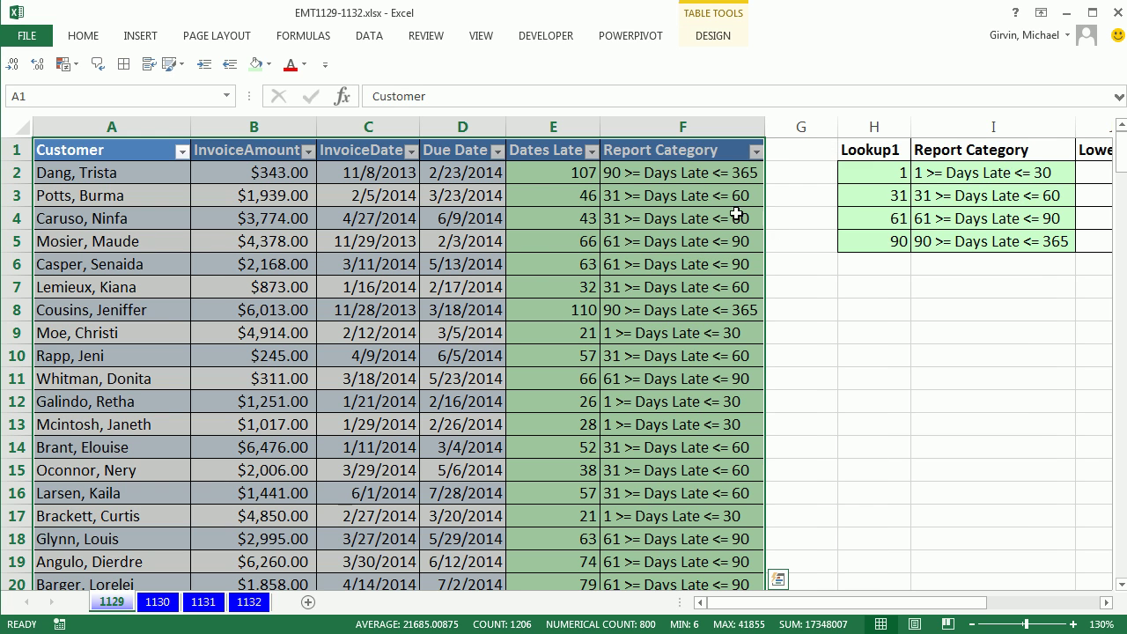
left_click(675, 151)
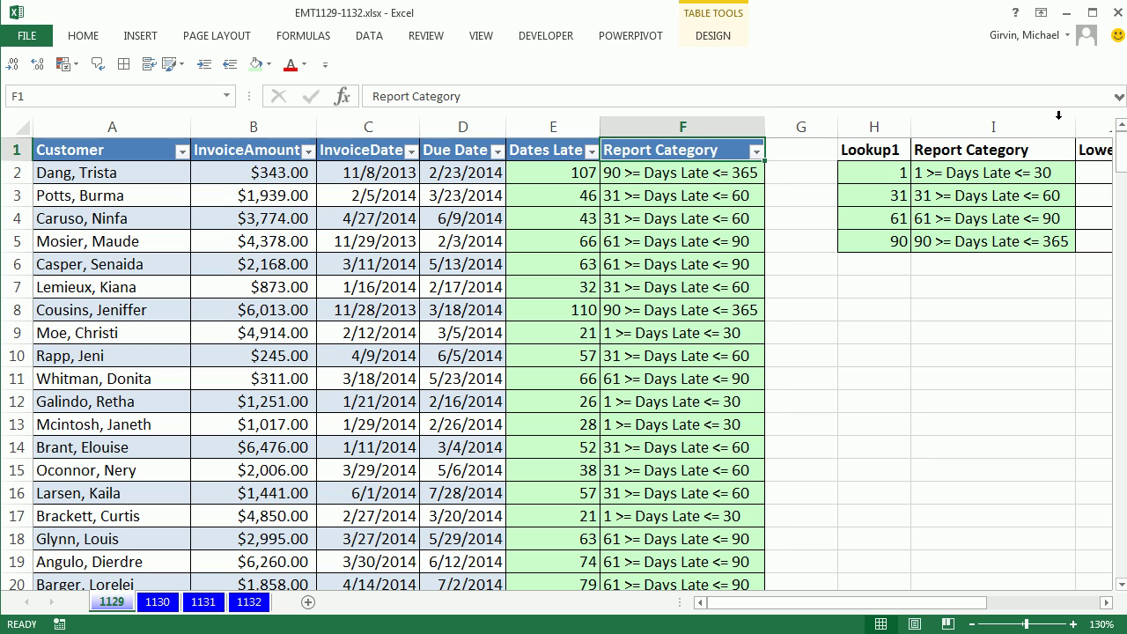
Step: Set No Fill on the Dates Late and Report Category cells E2:F201
left_click(399, 217)
left_click_drag(520, 176, 695, 175)
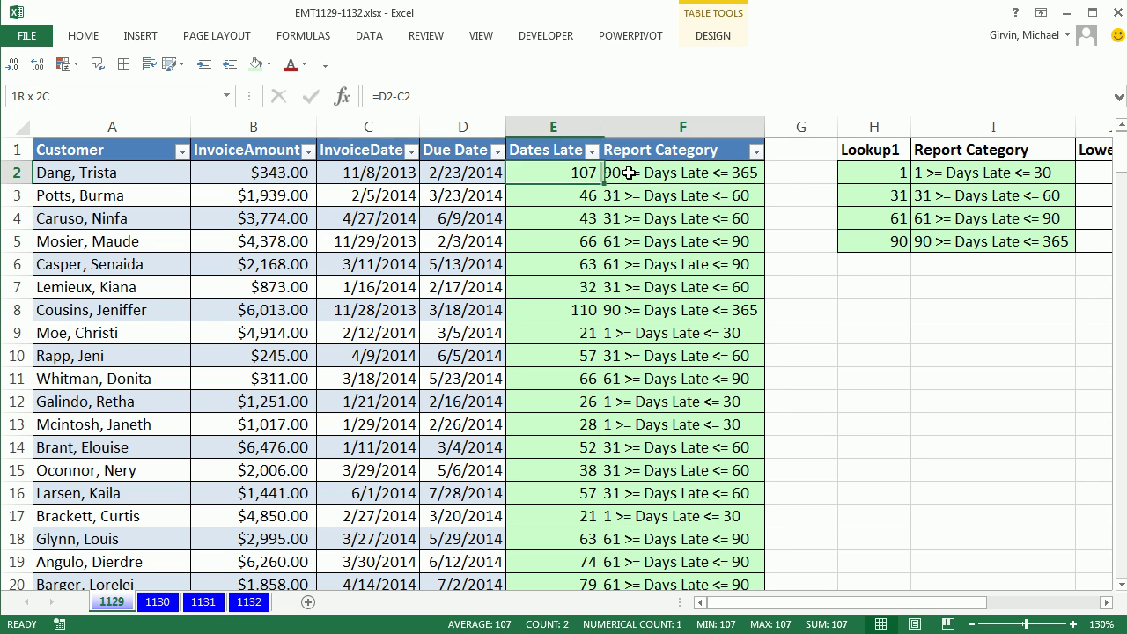
key("ctrl+shift+Down")
right_click(738, 214)
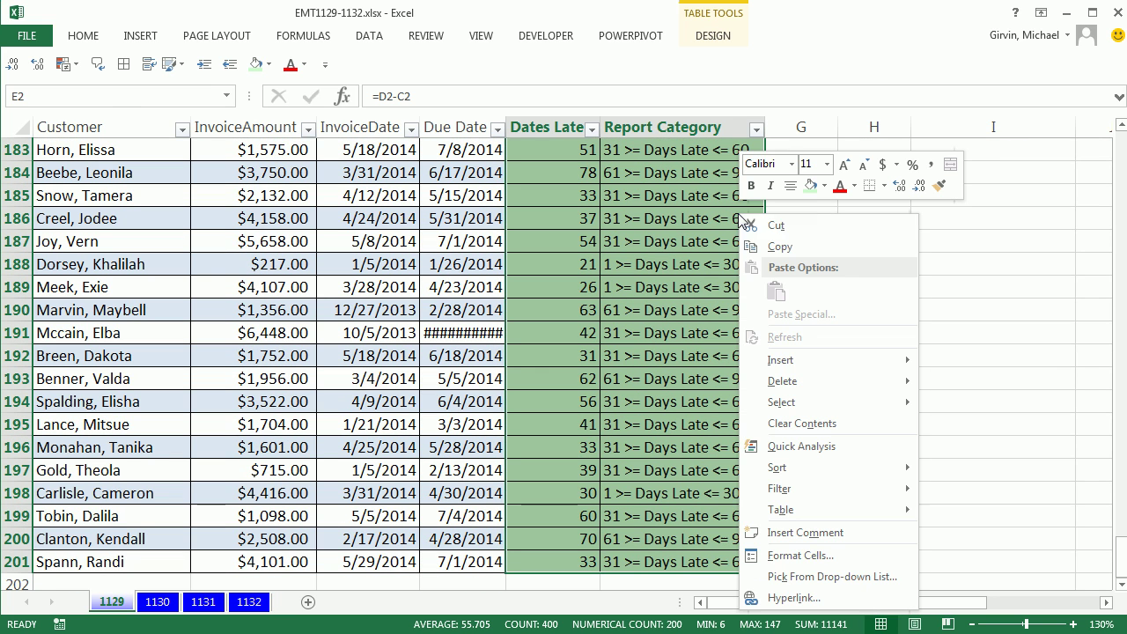
left_click(825, 187)
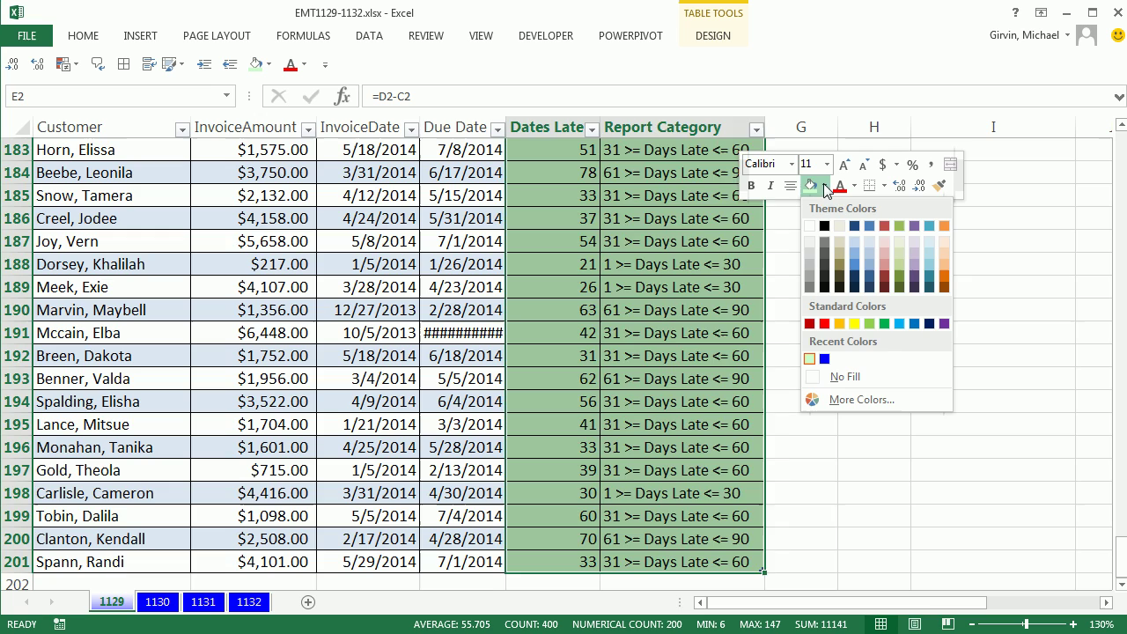
left_click(843, 376)
scroll(801, 362, "up", 20)
scroll(775, 352, "up", 5)
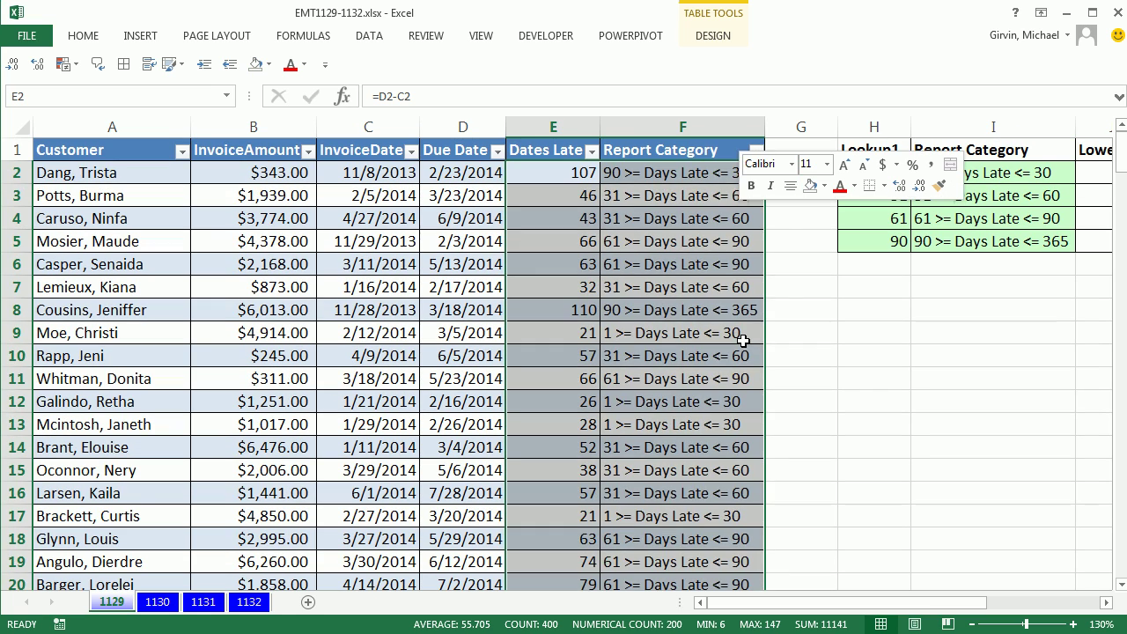
key("ctrl+Home")
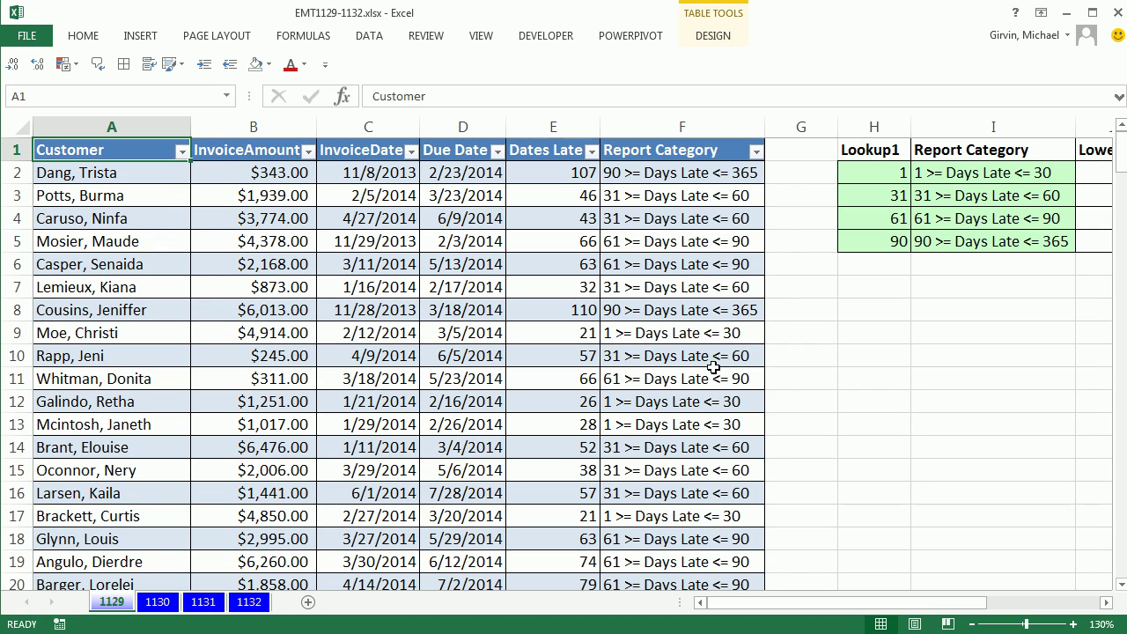
Step: Insert a Report Category slicer, shrink it to four buttons, style it light red, and place it below the lookup table
left_click(194, 234)
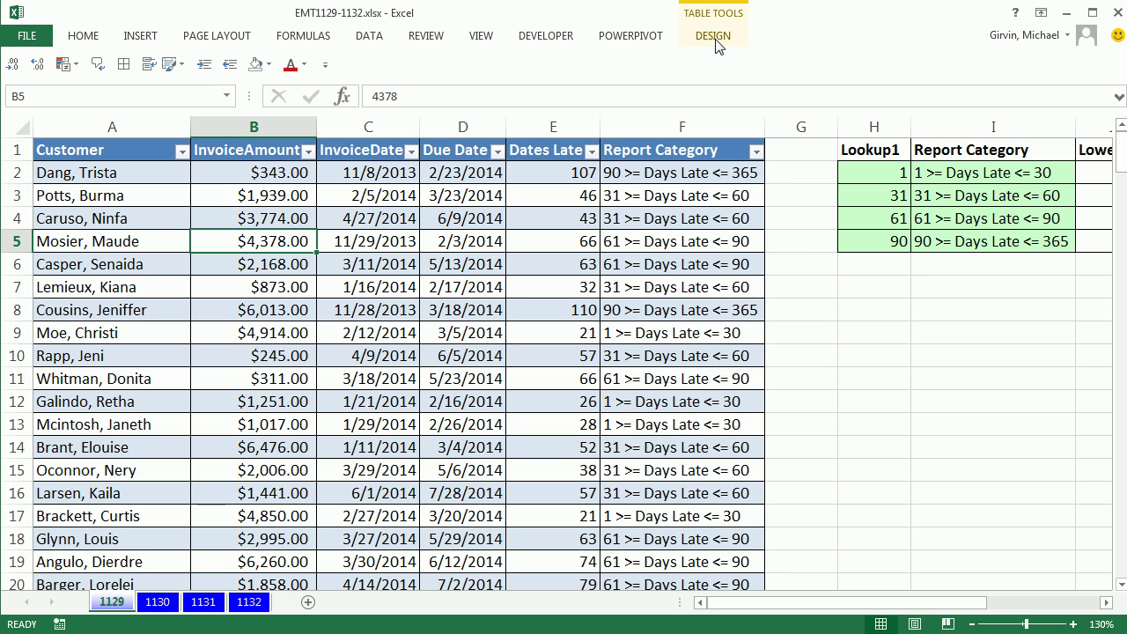
left_click(711, 36)
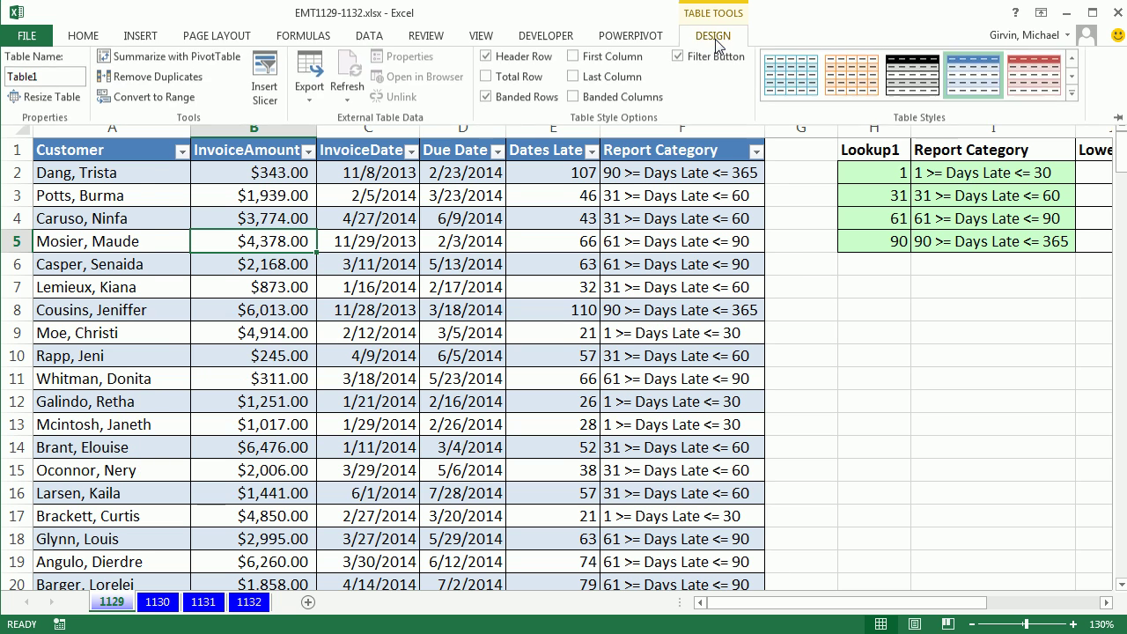
left_click(266, 85)
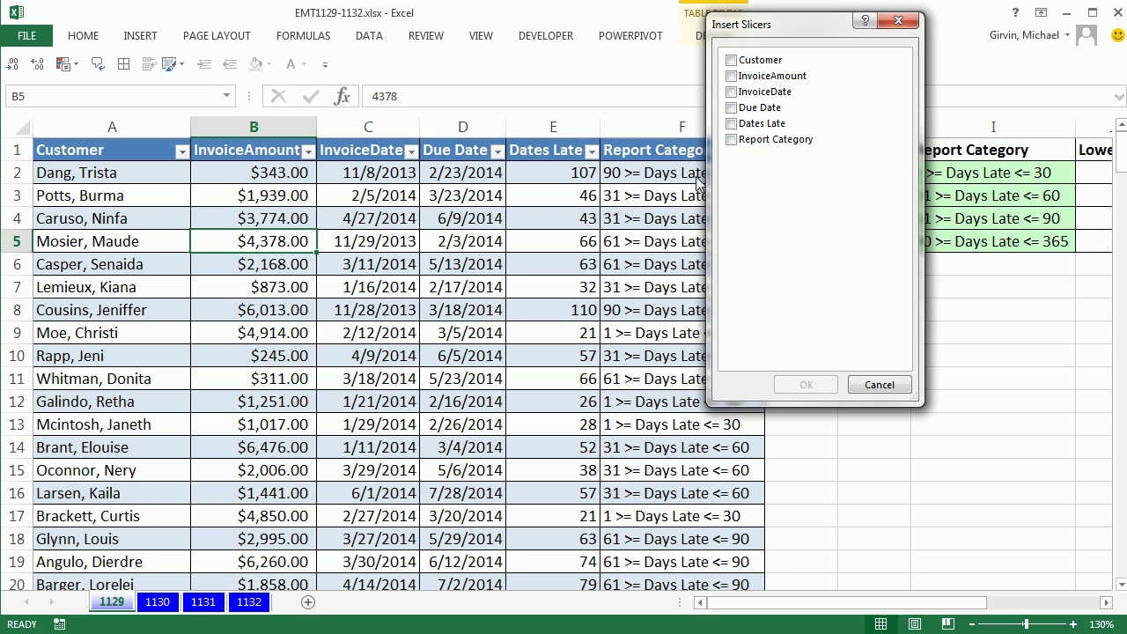
left_click_drag(774, 42, 435, 75)
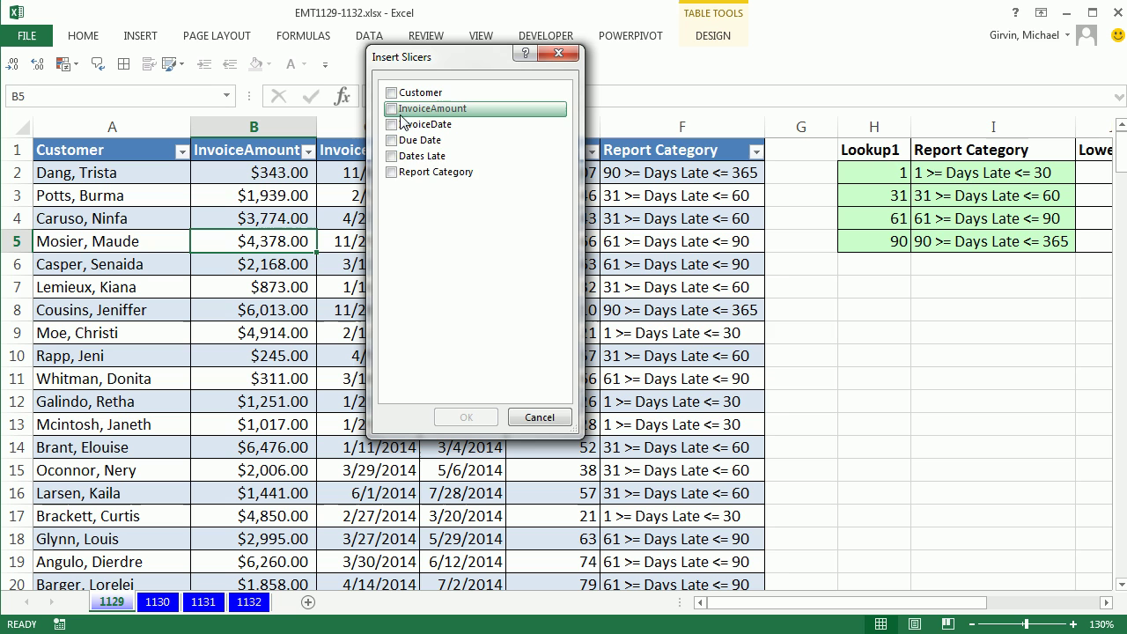
left_click(391, 173)
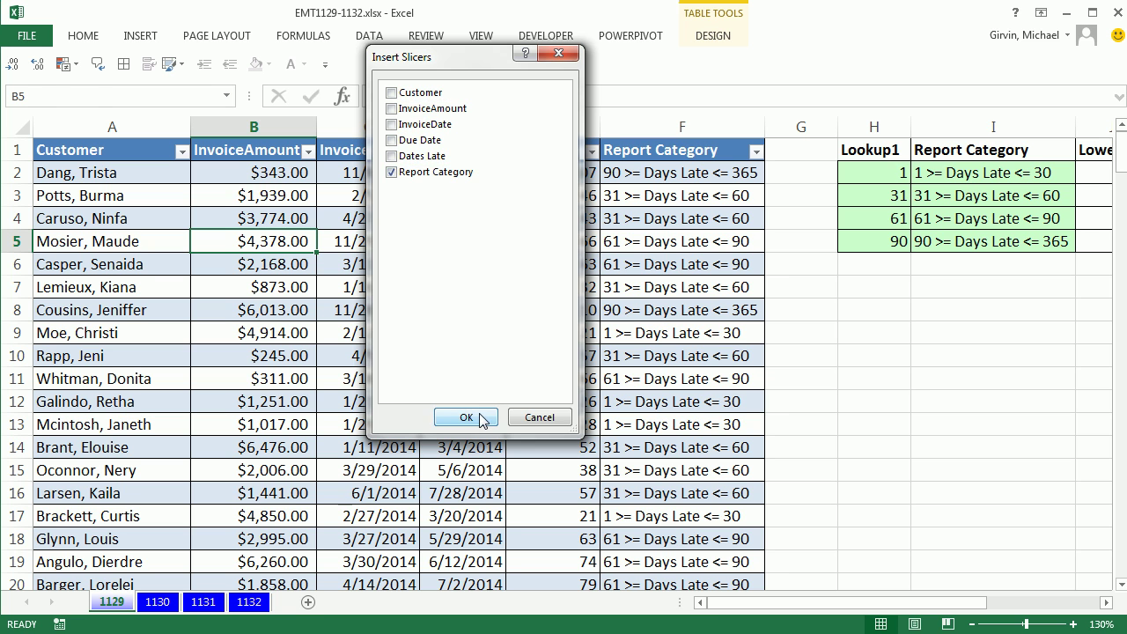
left_click(469, 417)
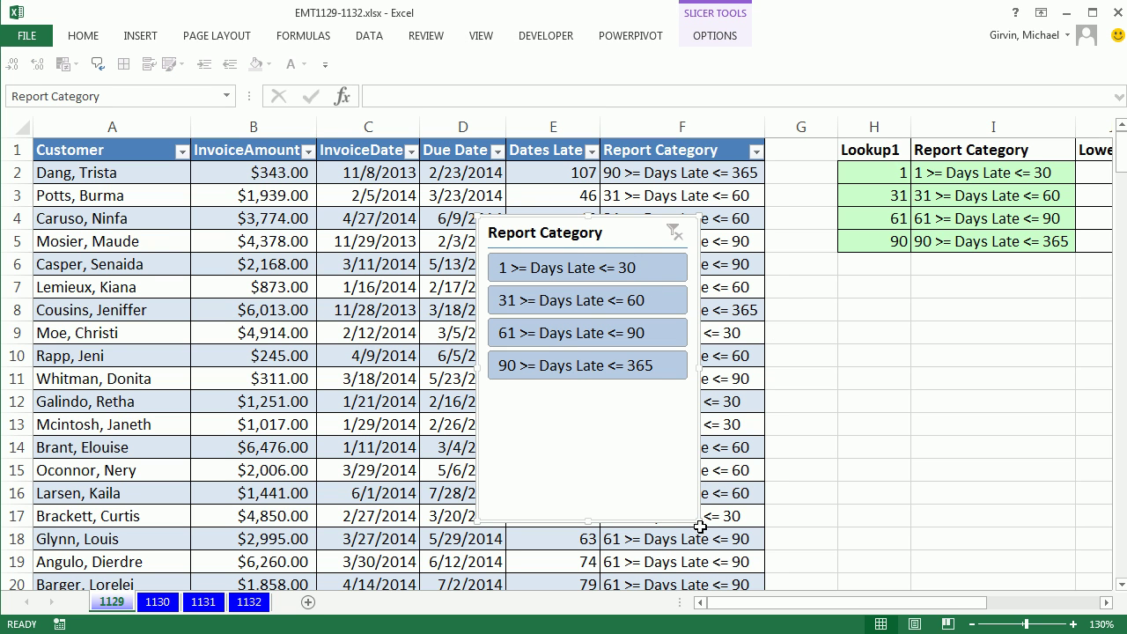
left_click_drag(698, 517, 702, 398)
left_click(713, 36)
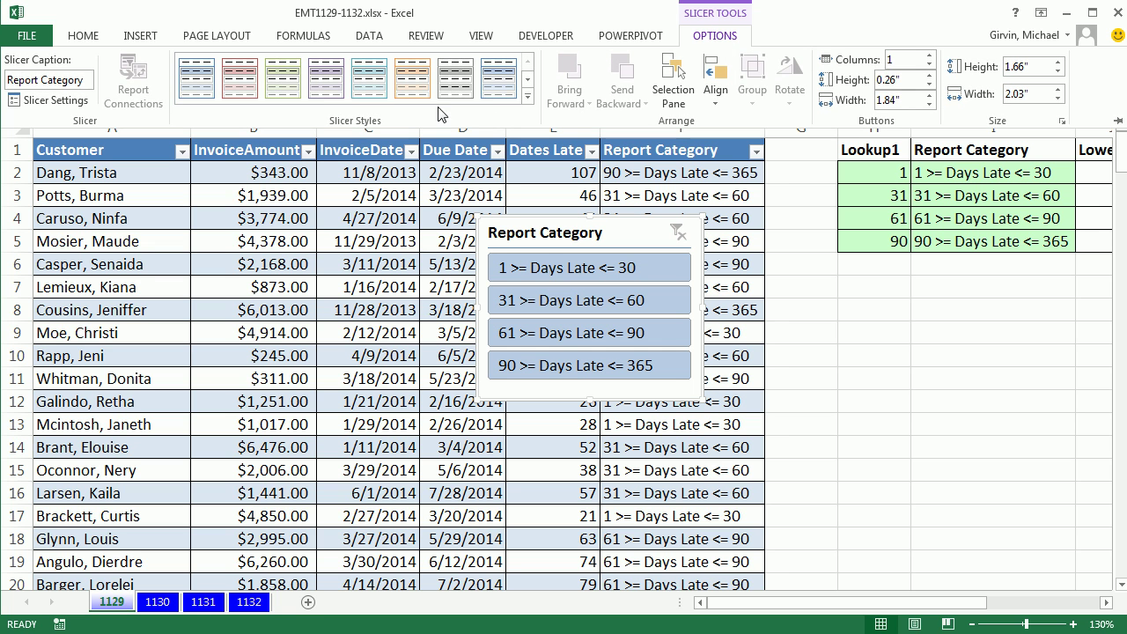
left_click(246, 81)
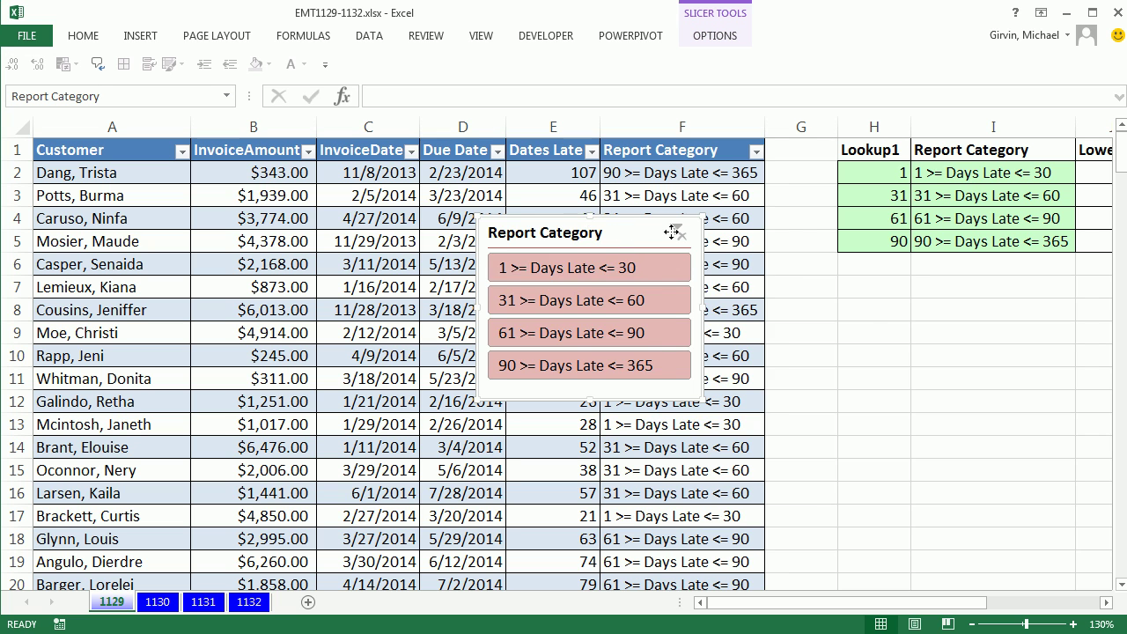
left_click_drag(674, 231, 938, 300)
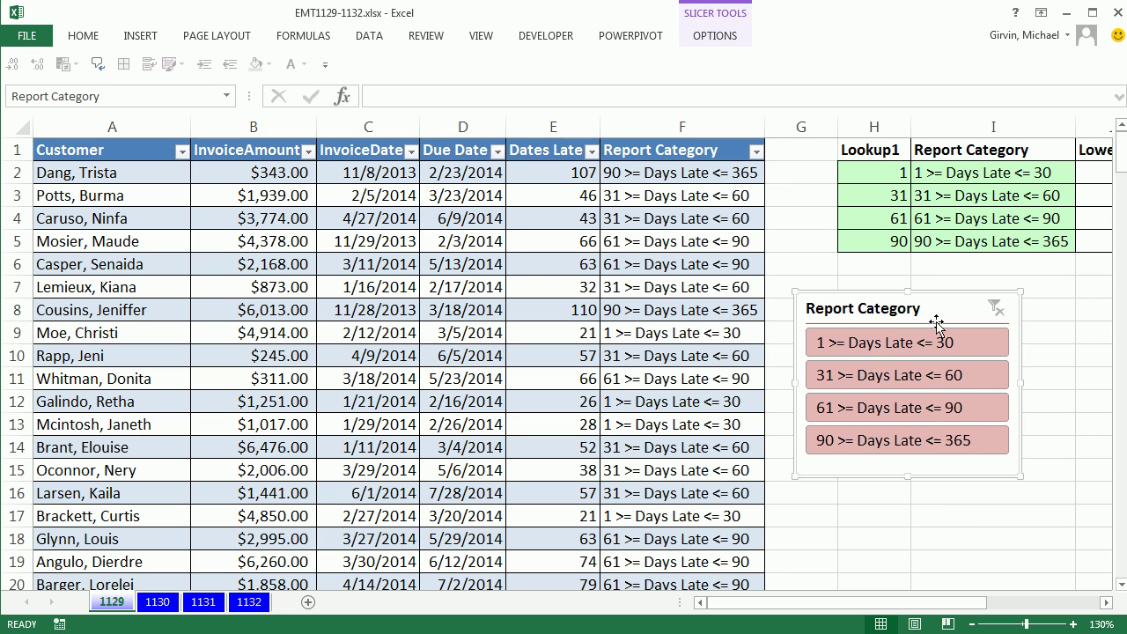
Step: Sort Dates Late largest to smallest and try each slicer category, ending on 31 >= Days Late <= 60
left_click(591, 152)
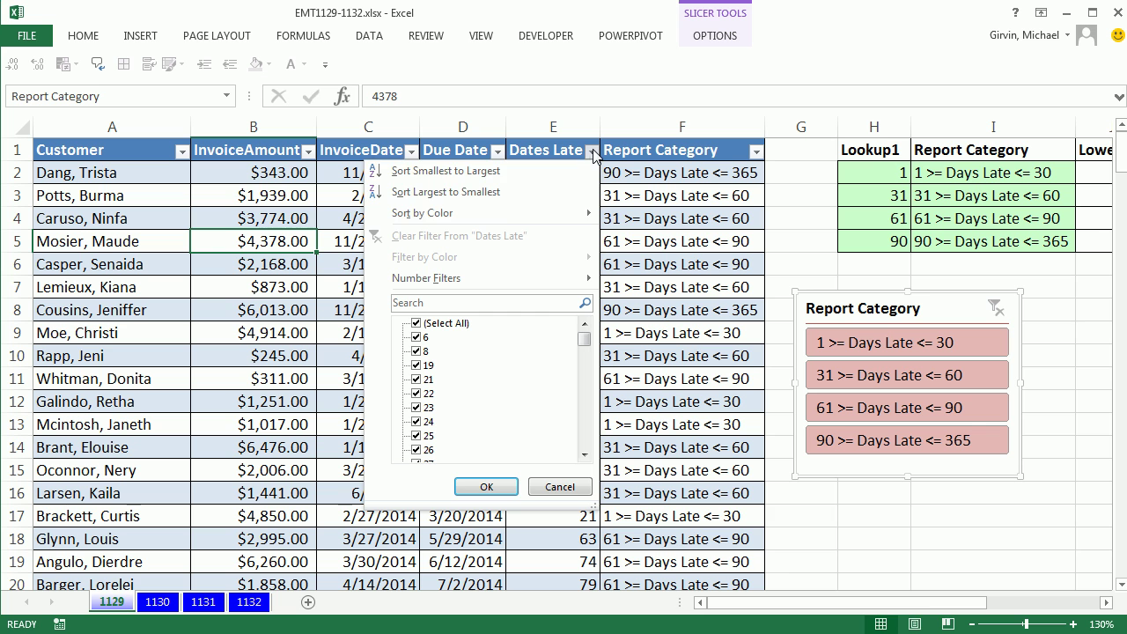
left_click(473, 192)
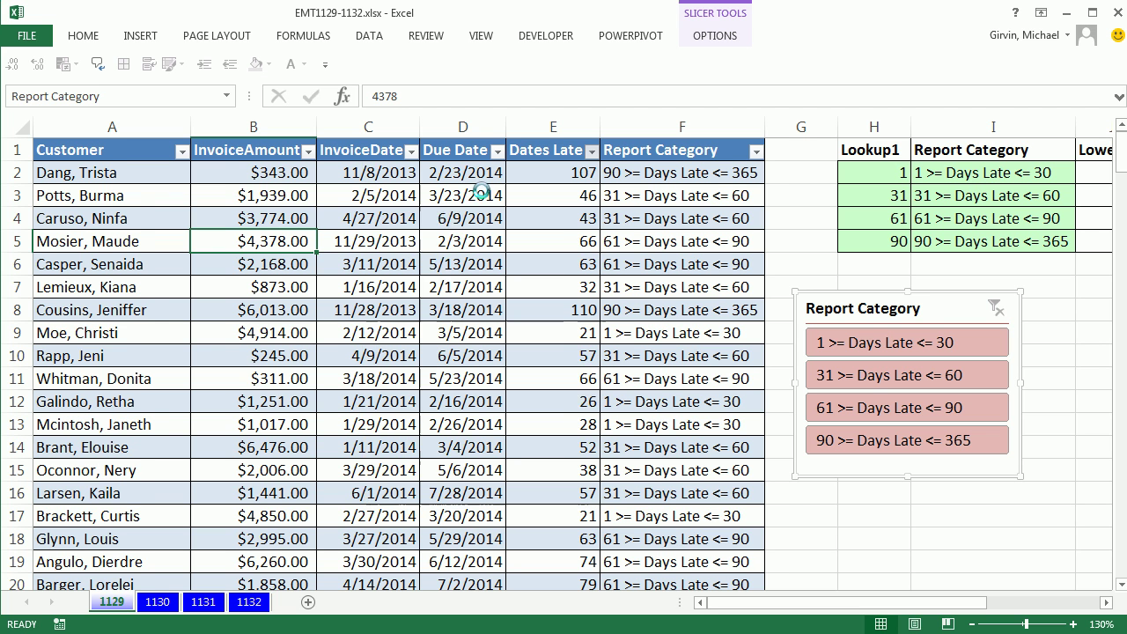
left_click(925, 375)
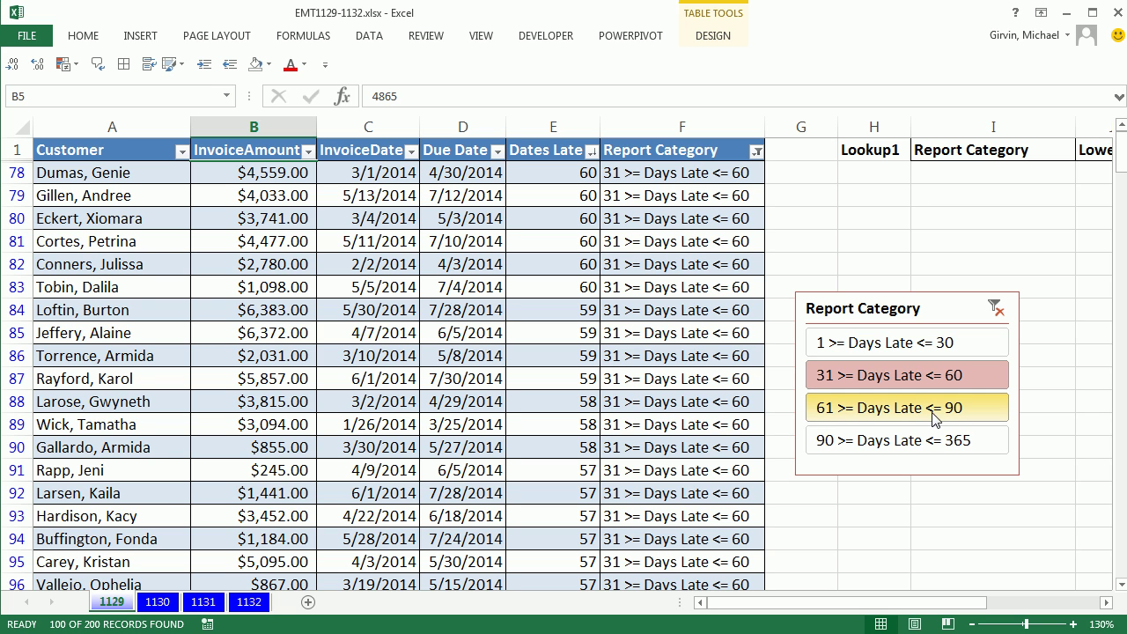
left_click(899, 352)
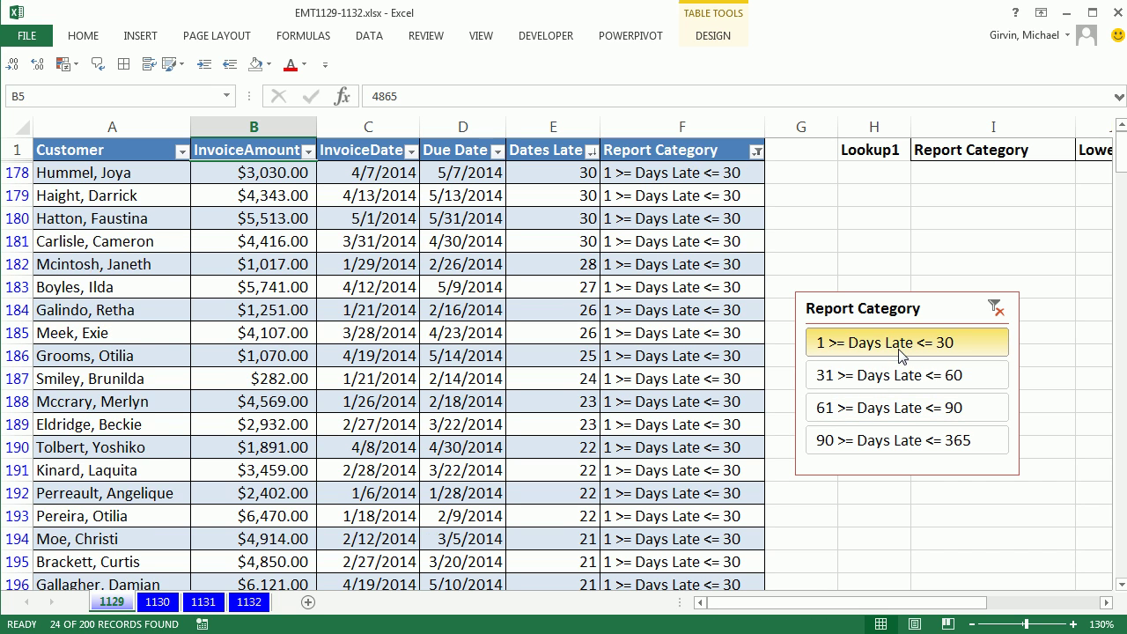
left_click(880, 410)
left_click(911, 449)
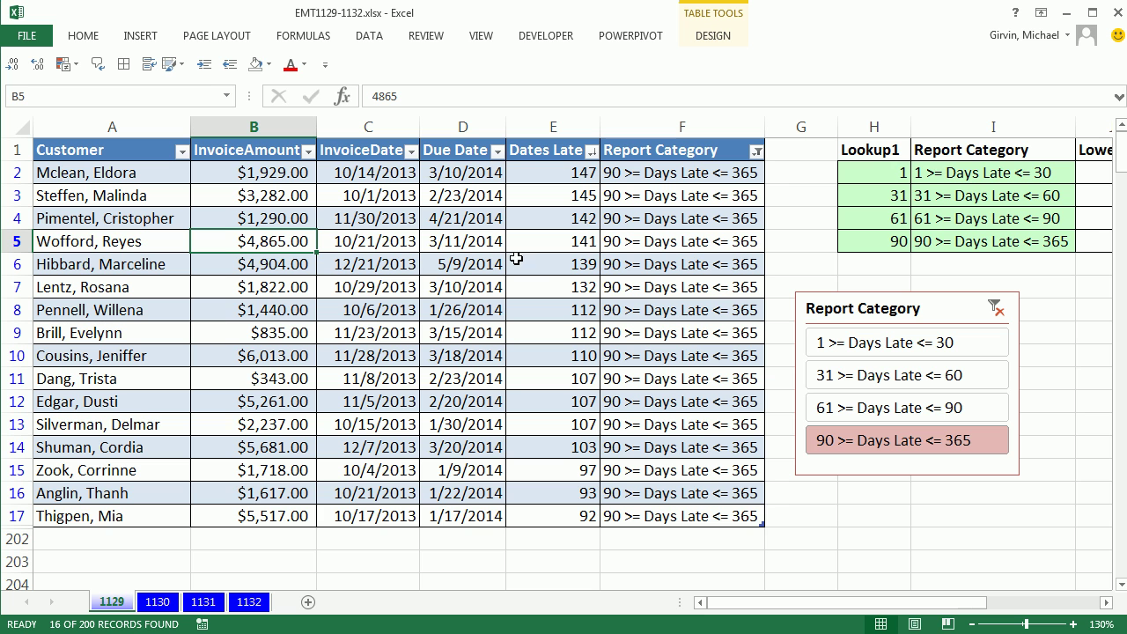
left_click(885, 348)
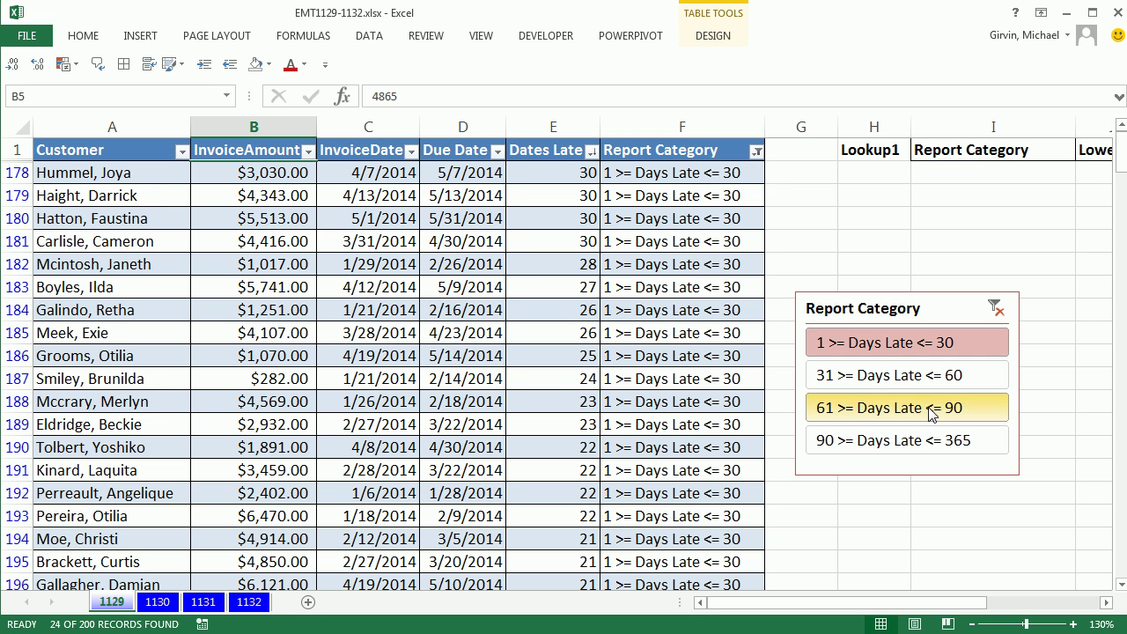
left_click(933, 380)
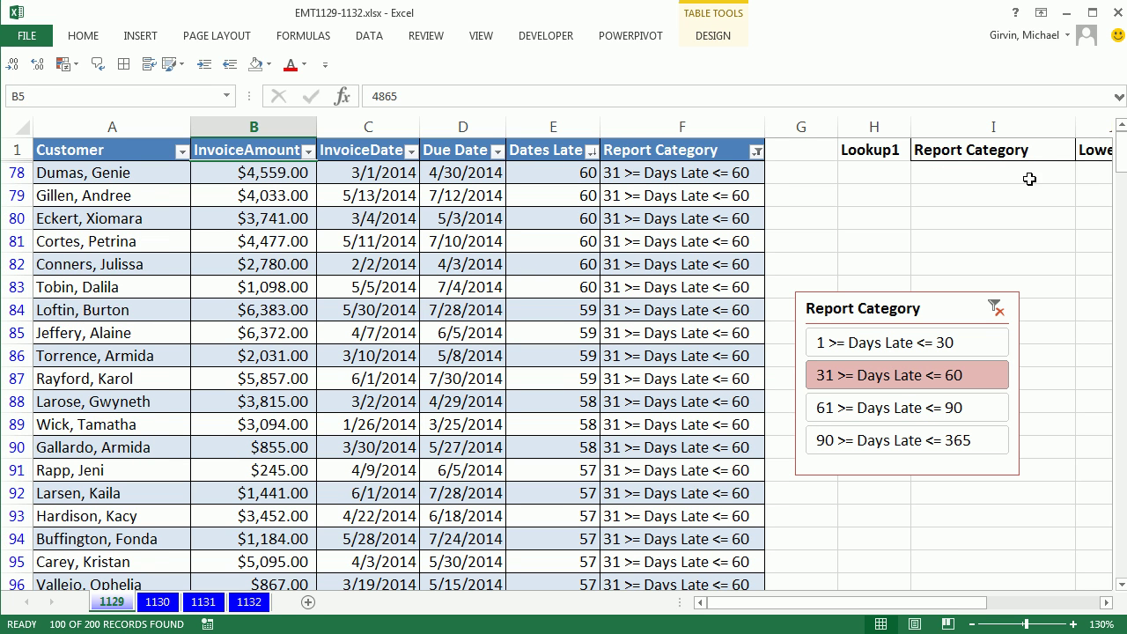
left_click_drag(909, 602, 1023, 602)
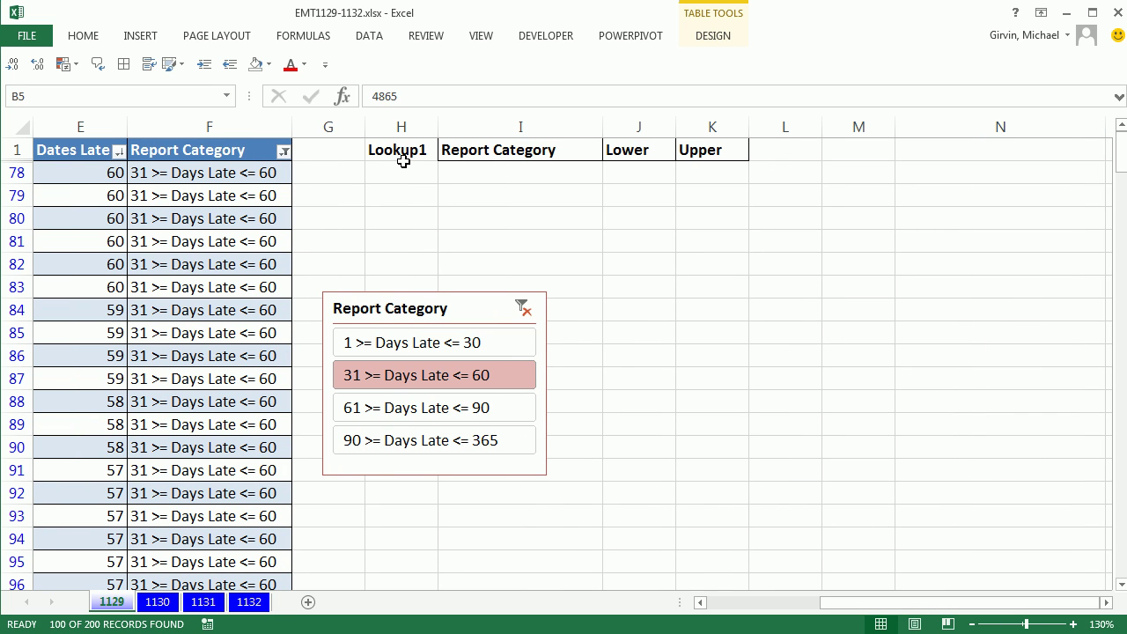
Step: Clear the slicer filter and drag the whole table down to start at row 7
left_click(80, 150)
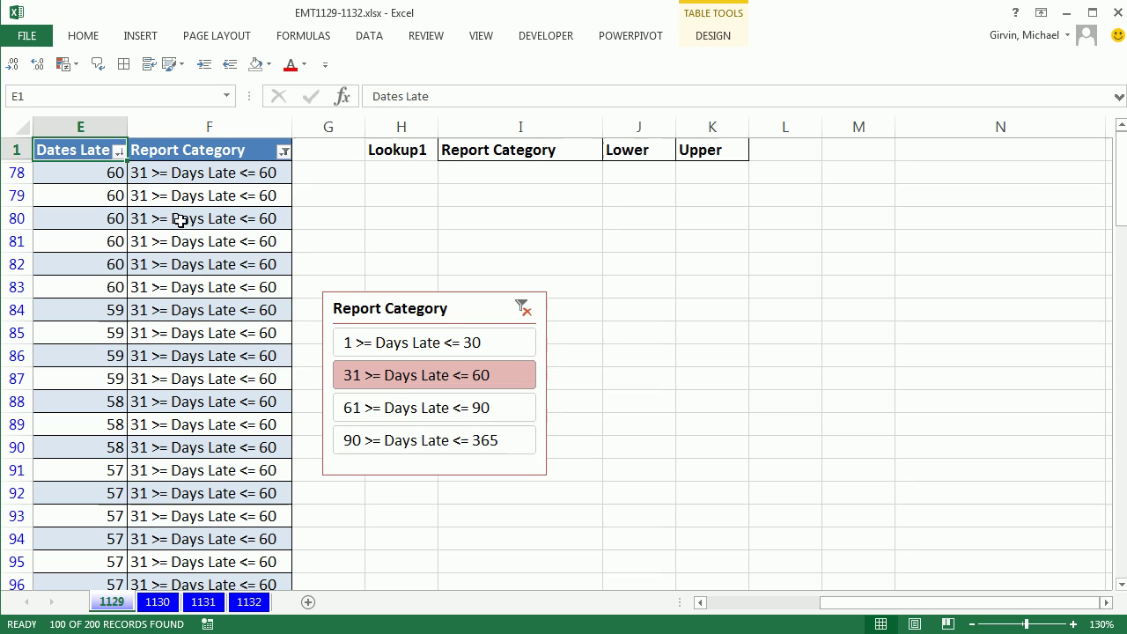
left_click(522, 306)
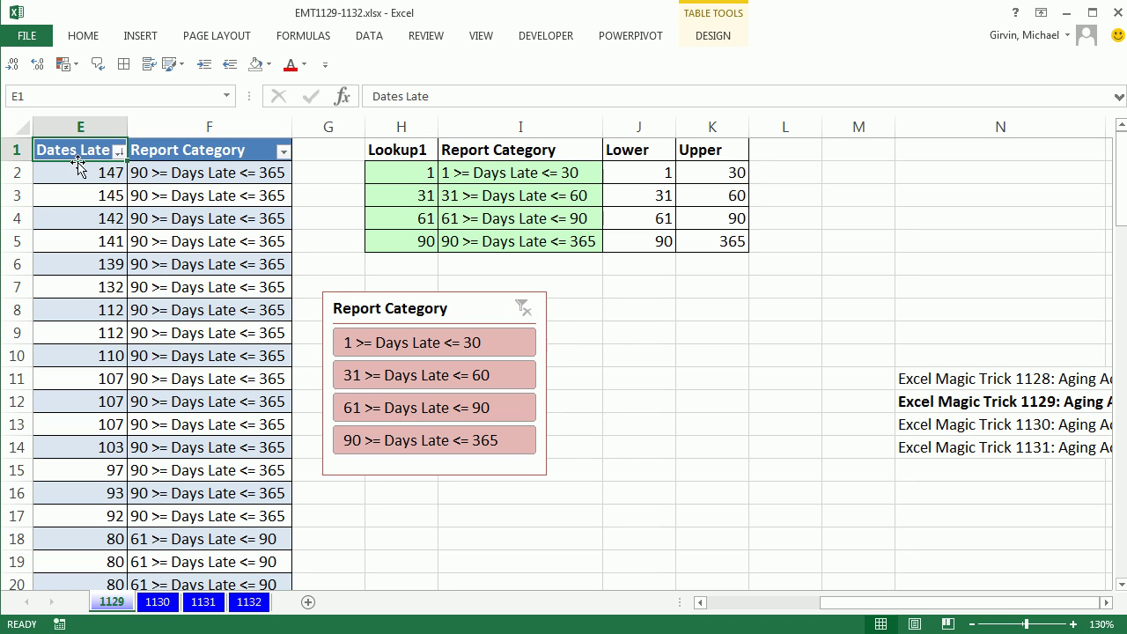
key("ctrl+shift+8")
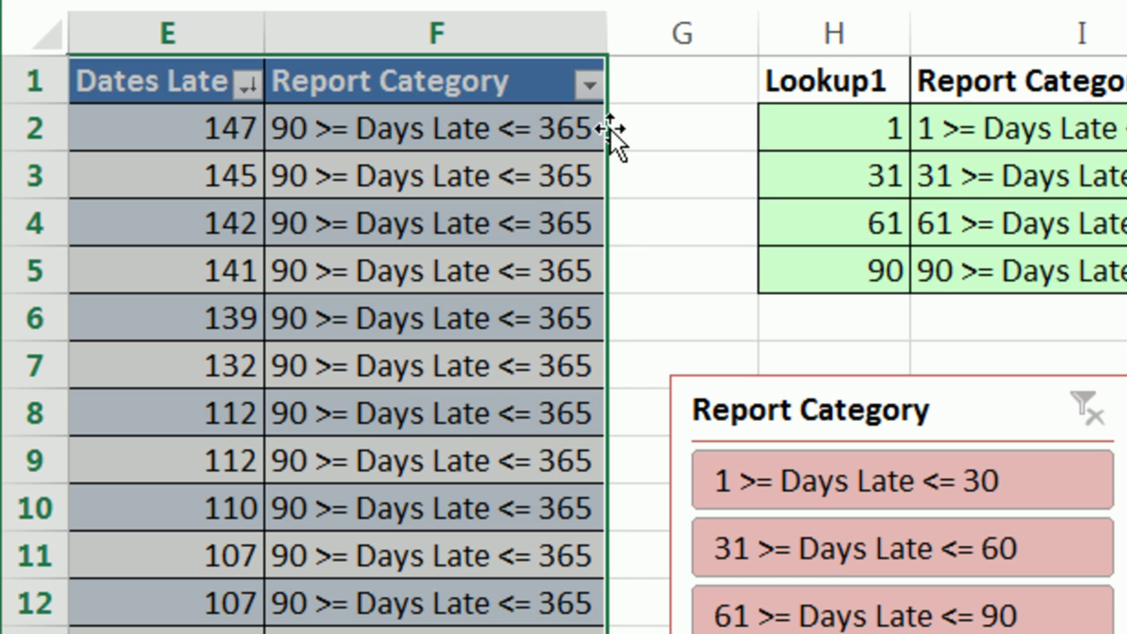
left_click_drag(610, 130, 563, 410)
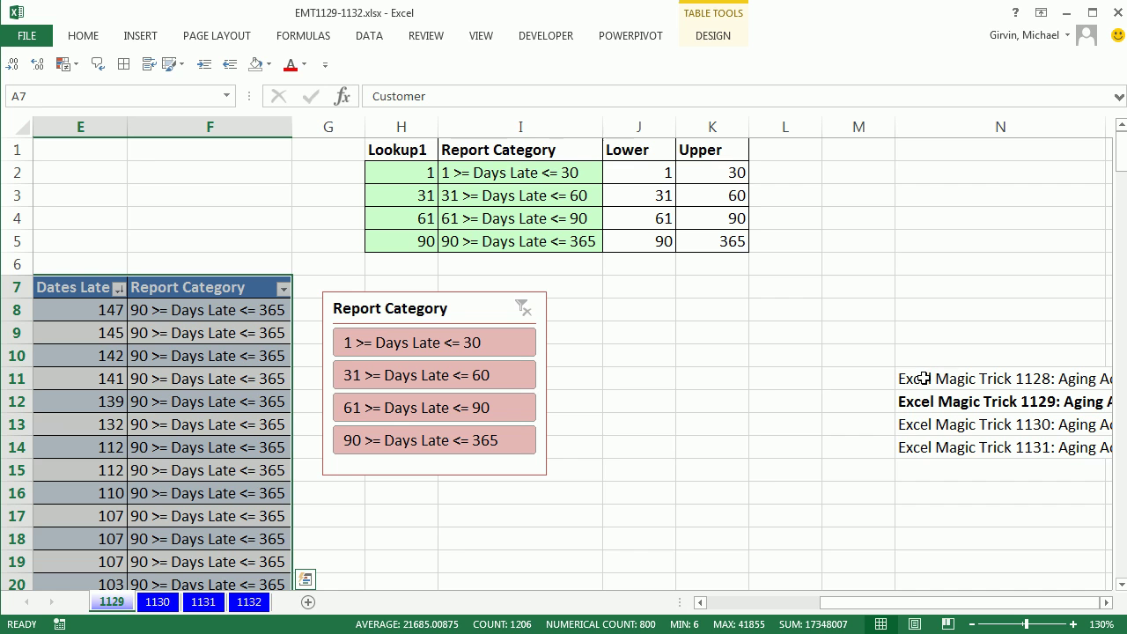
Step: Move the title list from N11:N14 up to N1:N4
left_click_drag(921, 379, 923, 440)
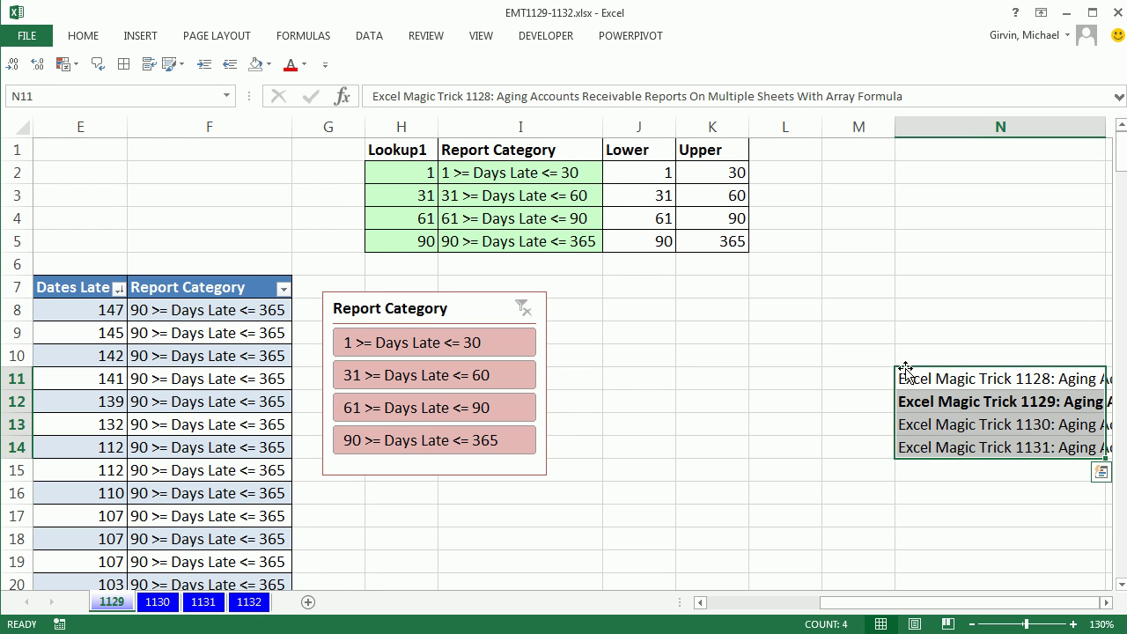
left_click_drag(899, 366, 900, 123)
left_click(264, 355)
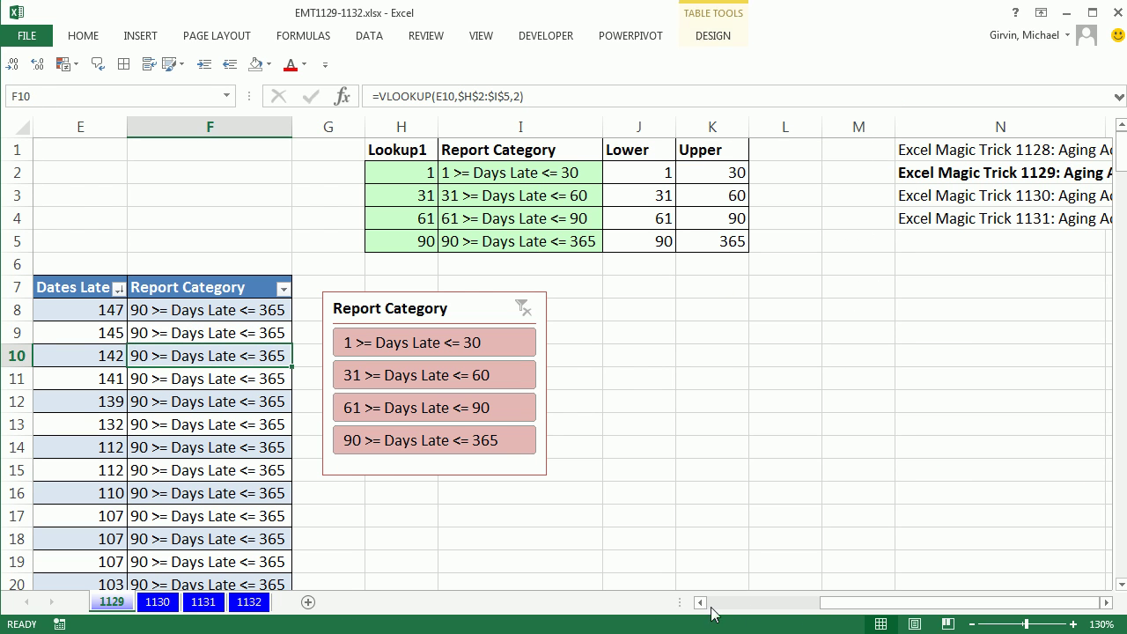
key("ctrl+Home")
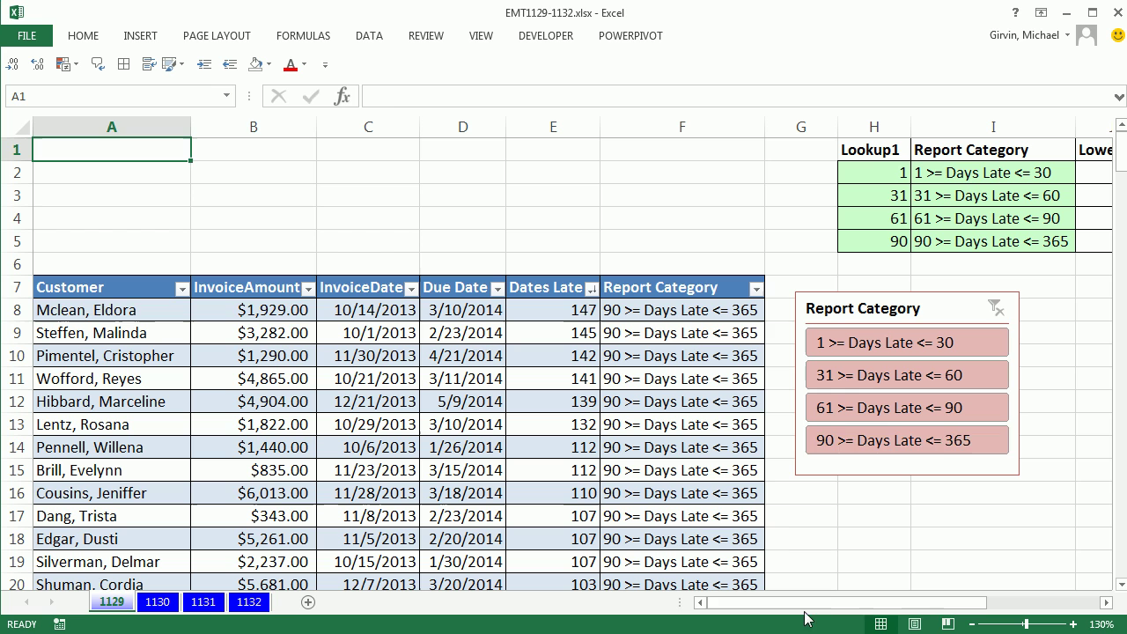
Step: Rename the table AgingTable via Alt, J, T, A
left_click(248, 308)
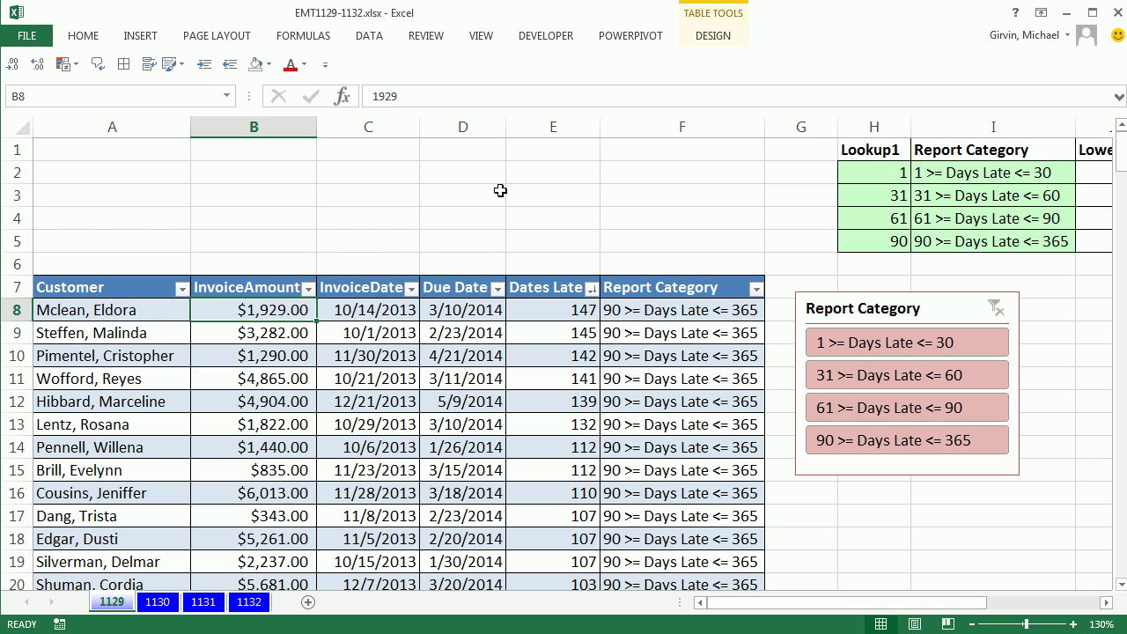
left_click(711, 36)
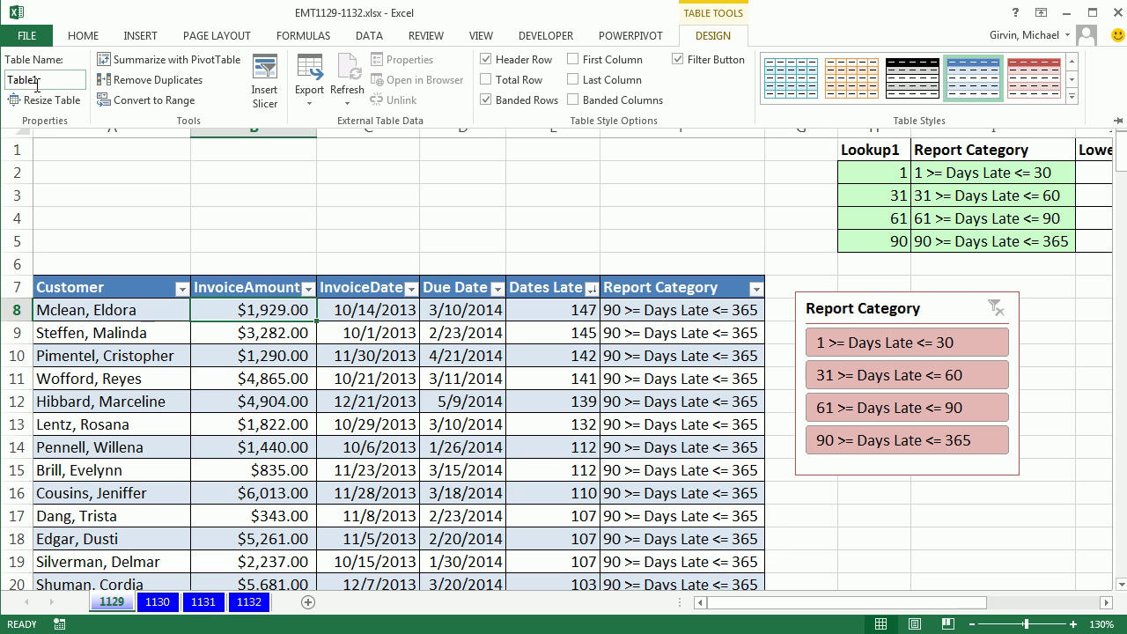
key("ctrl+F1")
left_click(345, 447)
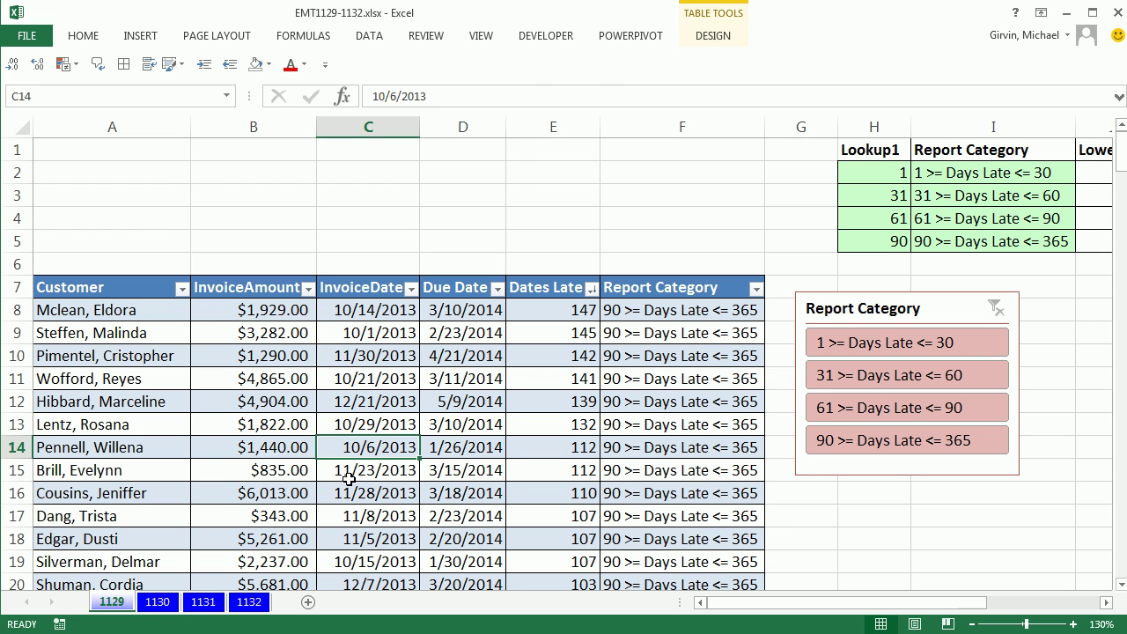
key("alt")
key("j")
key("t")
key("a")
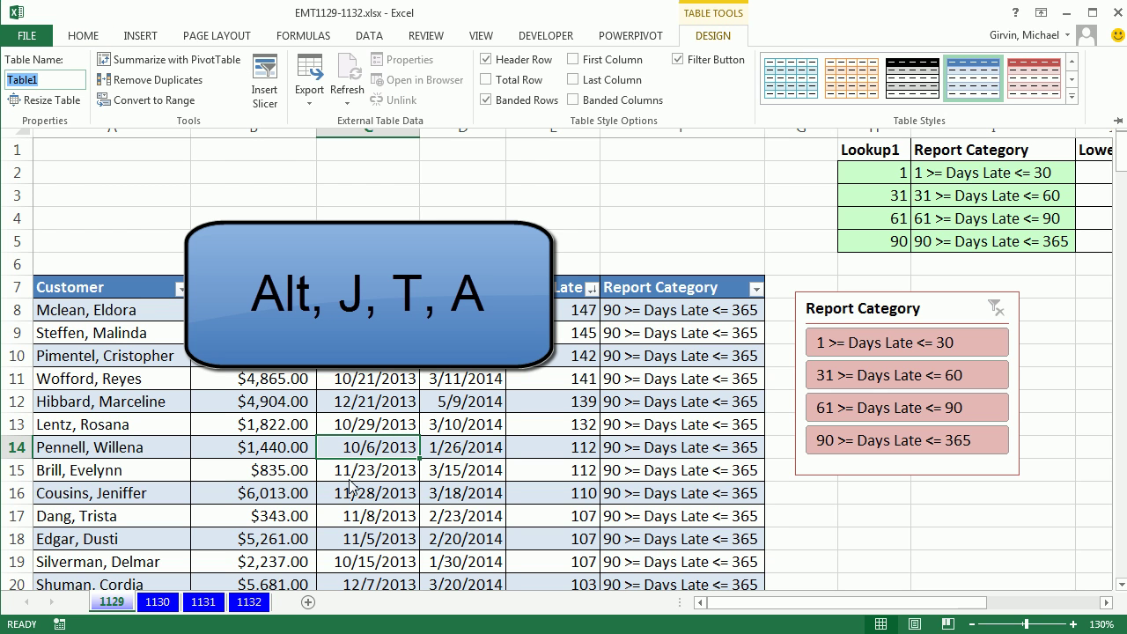
type("AgingTa")
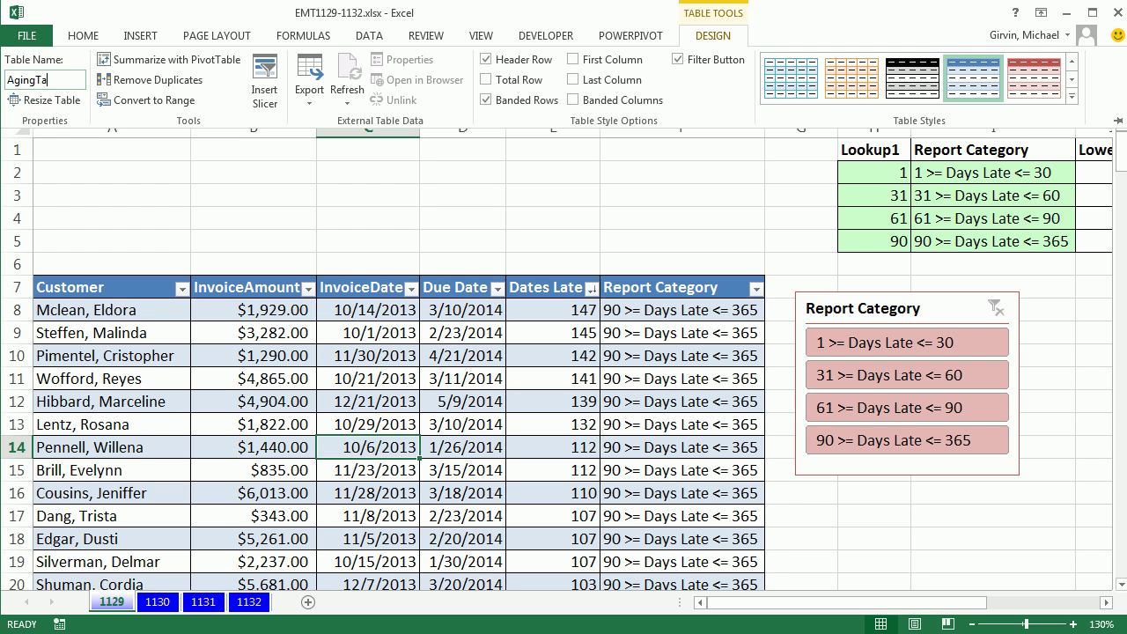
key("Return")
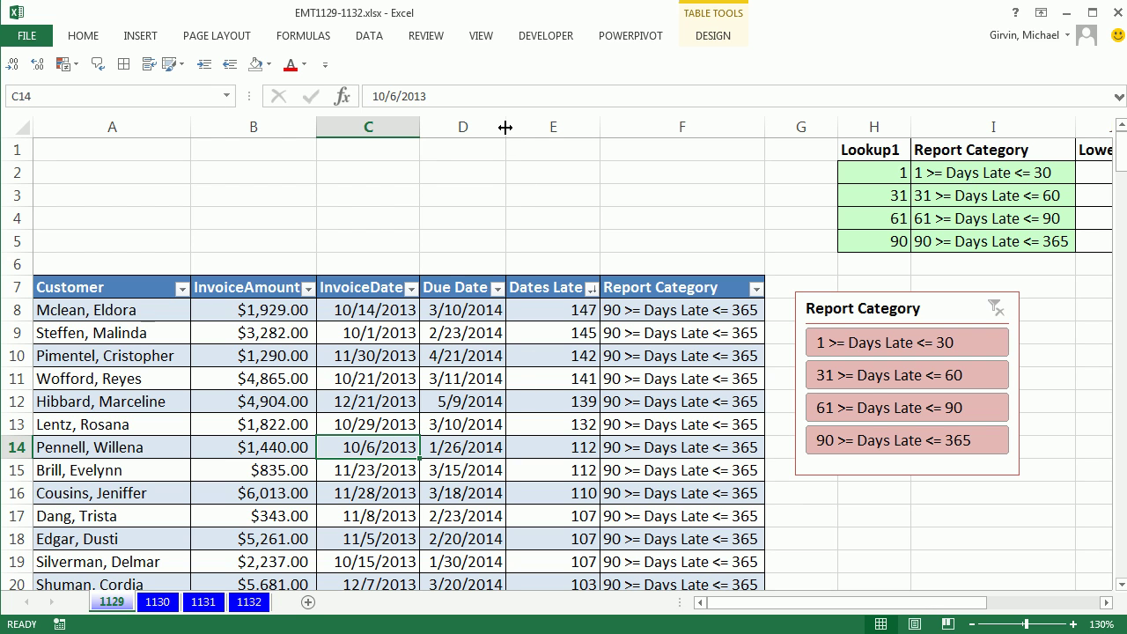
left_click(449, 354)
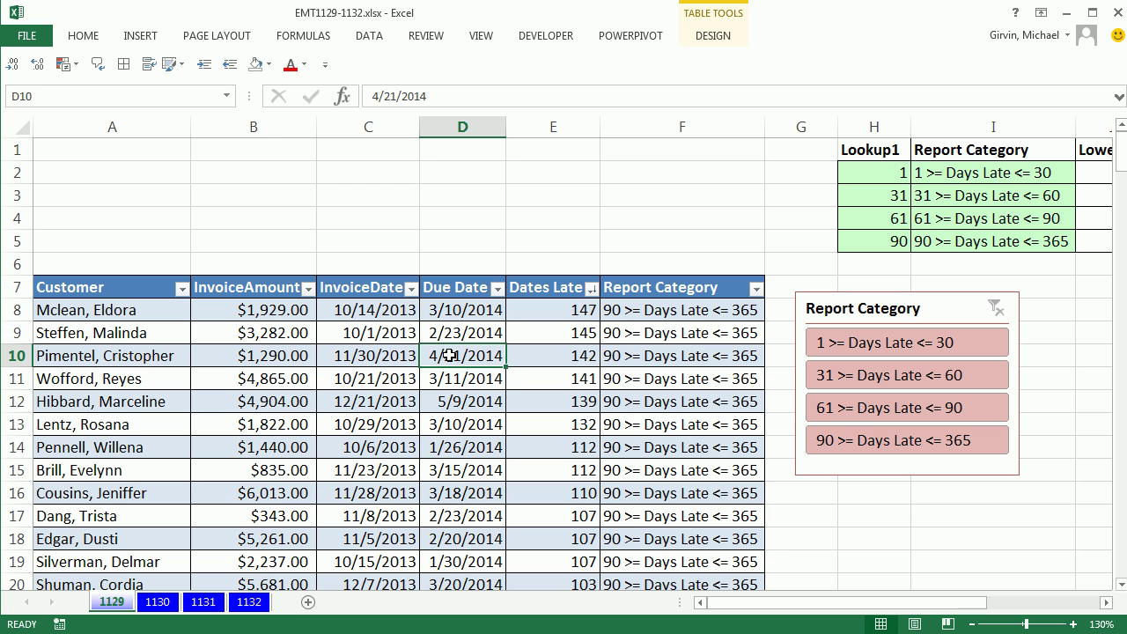
key("ctrl+p")
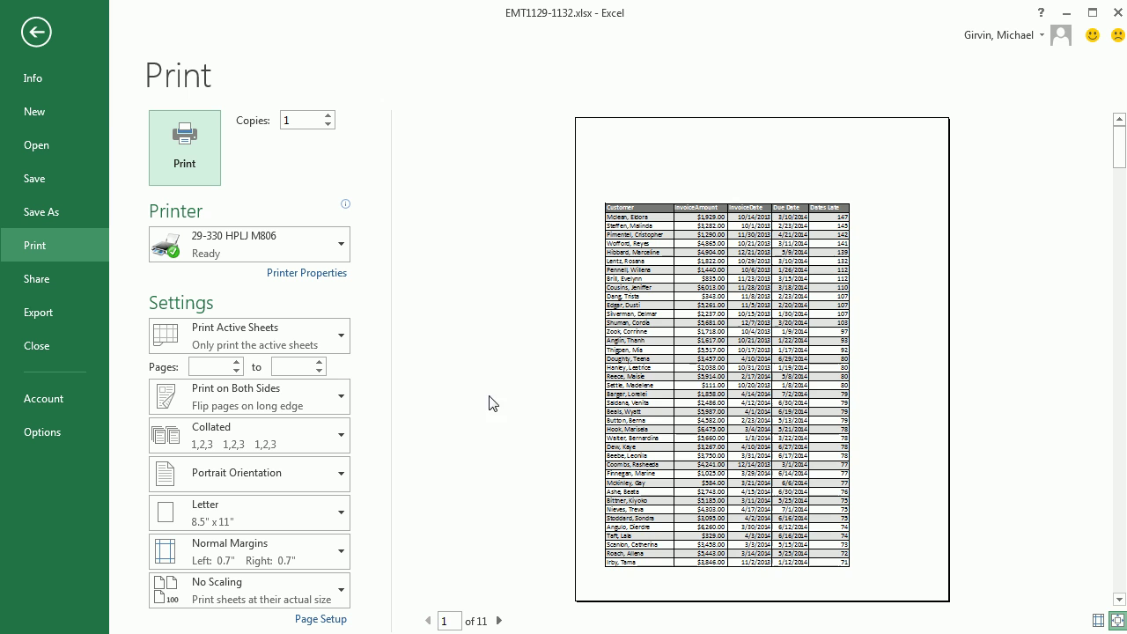
left_click(498, 620)
left_click(498, 621)
left_click(498, 621)
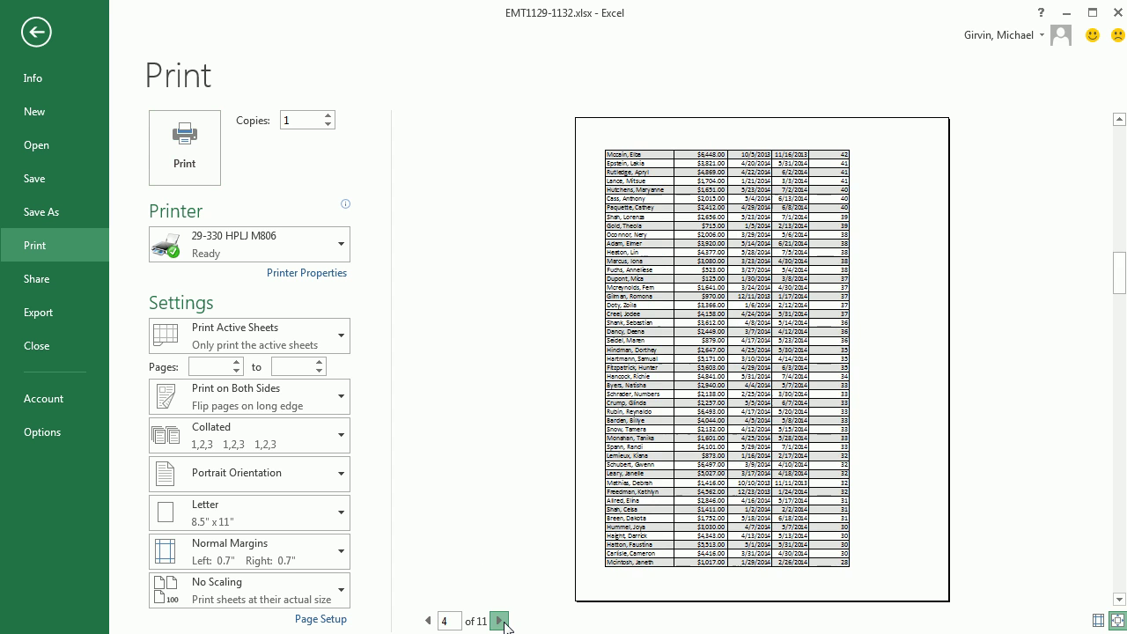
left_click(498, 620)
left_click(498, 621)
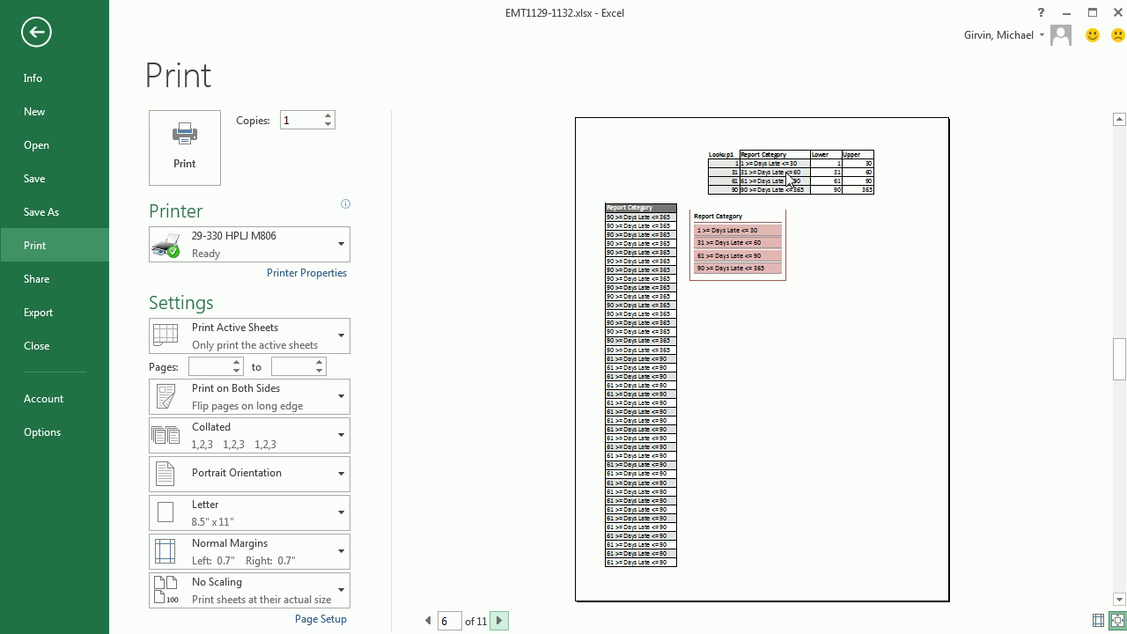
left_click(428, 620)
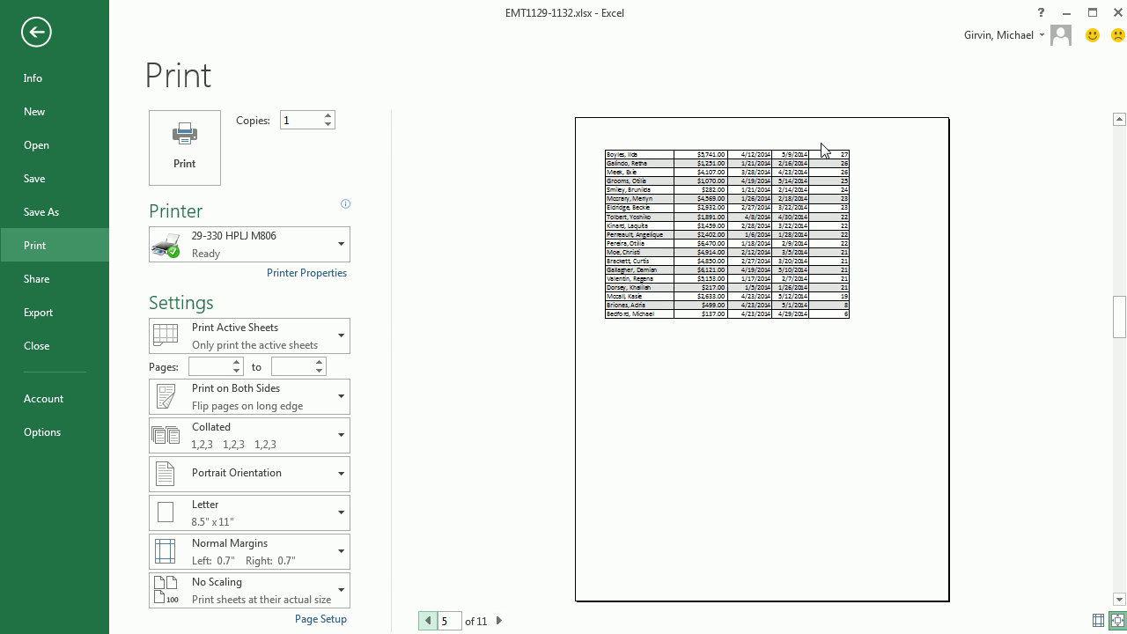
Step: In Page Setup, set Fit to 1 page wide and leave the pages-tall box blank
key("Escape")
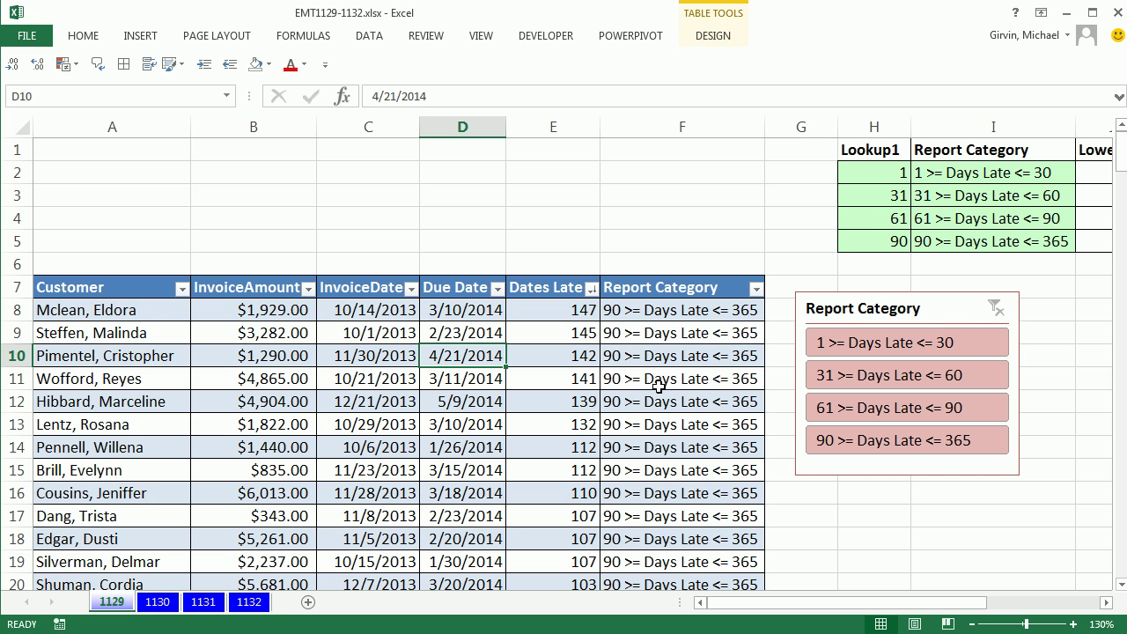
left_click(217, 37)
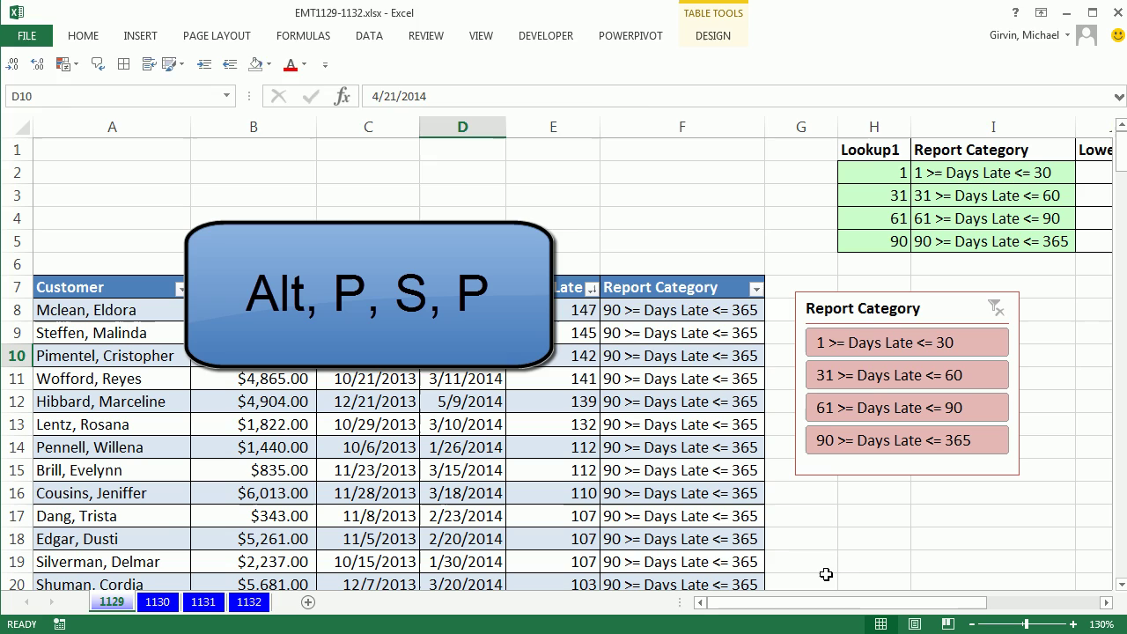
key("alt+p")
key("s")
key("p")
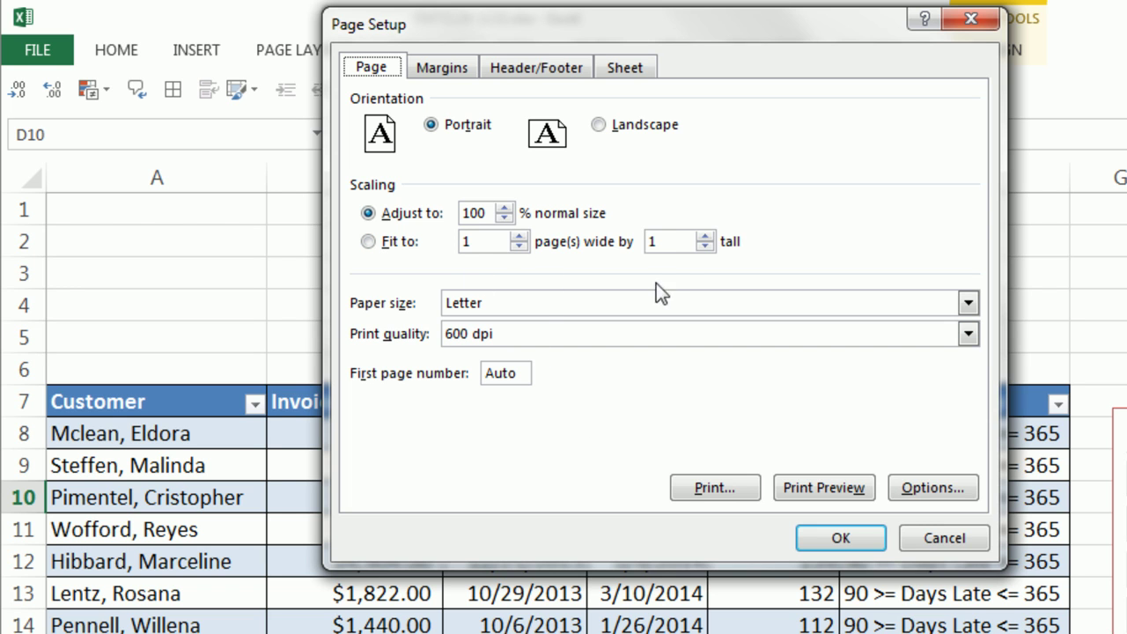
double_click(652, 242)
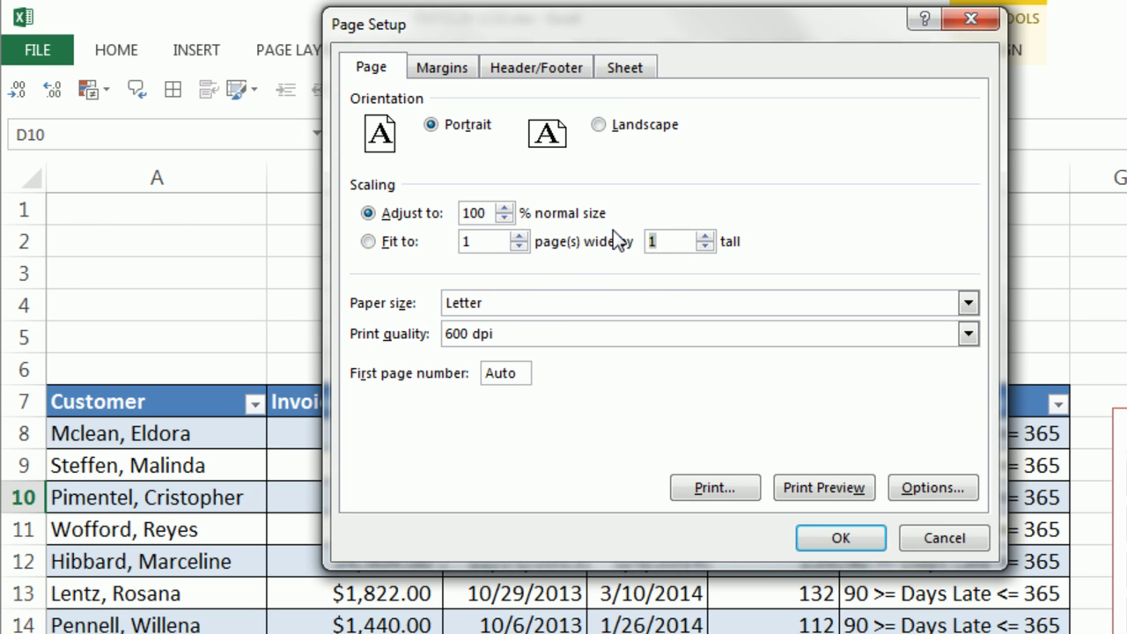
key("BackSpace")
key("Tab")
Step: Center the printout horizontally, then build a footer: 'Aging Report' left, Page X of Y centre, date right
left_click(434, 66)
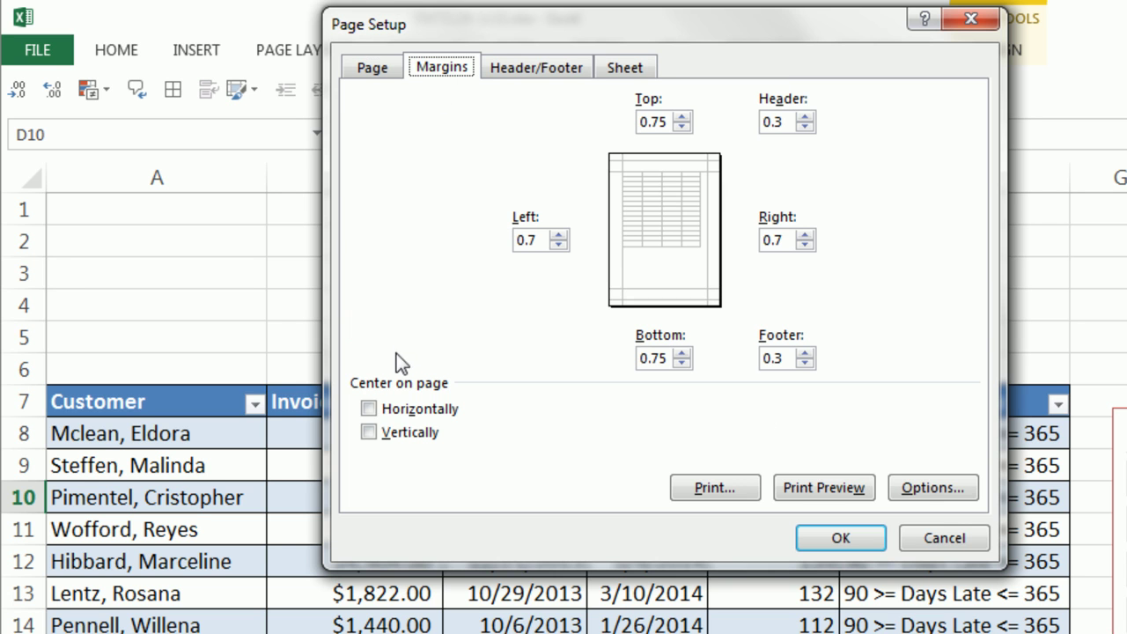
left_click(386, 407)
left_click(523, 68)
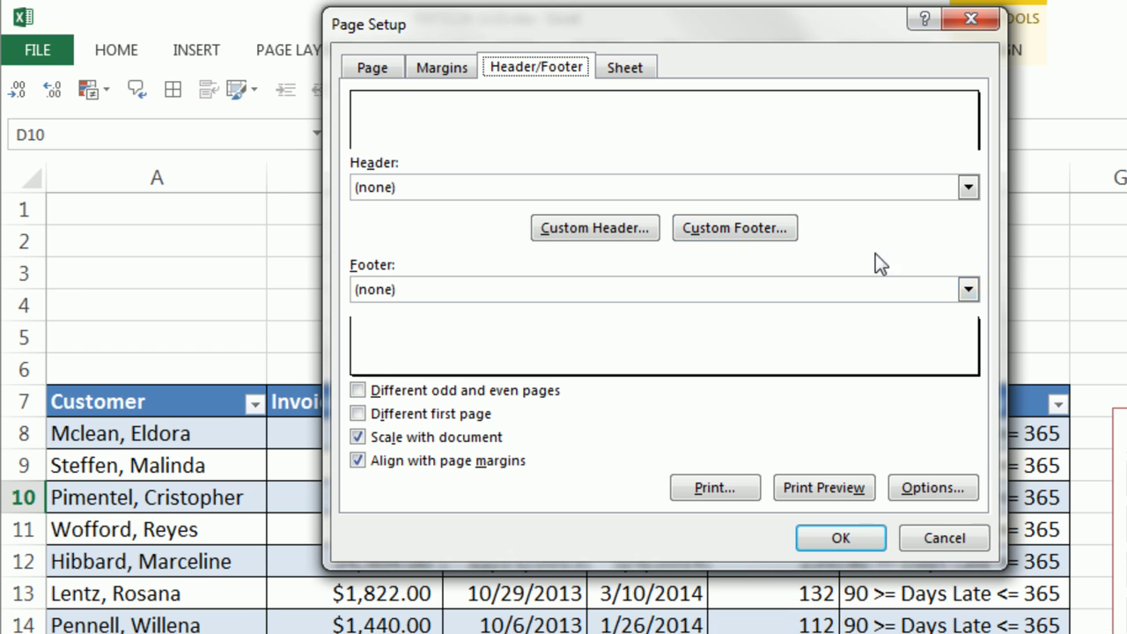
left_click(967, 290)
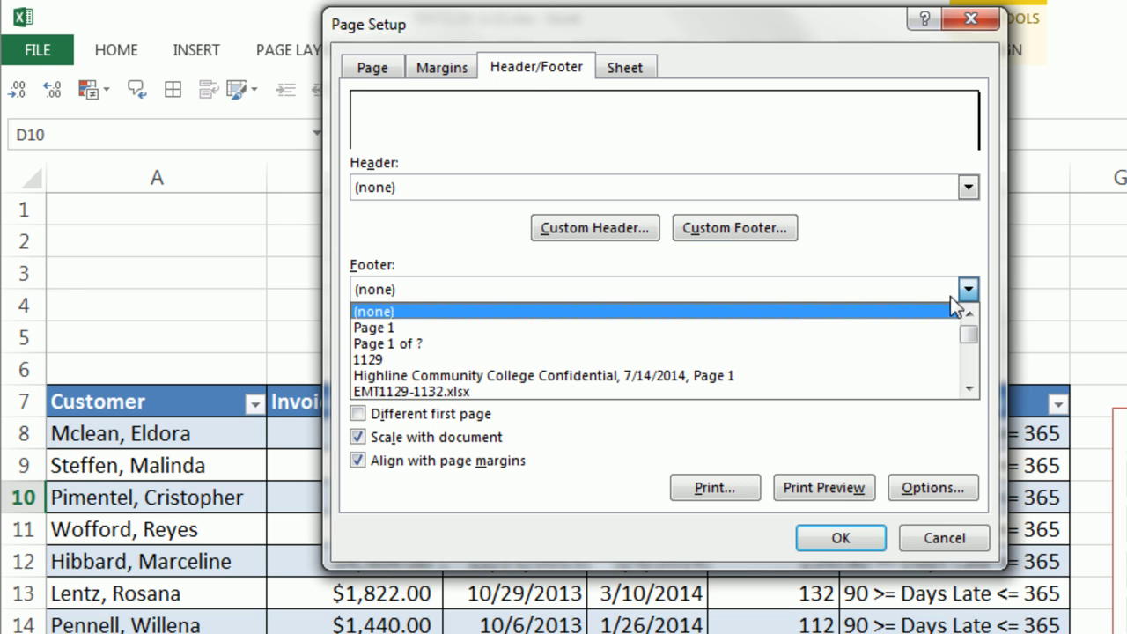
left_click(581, 343)
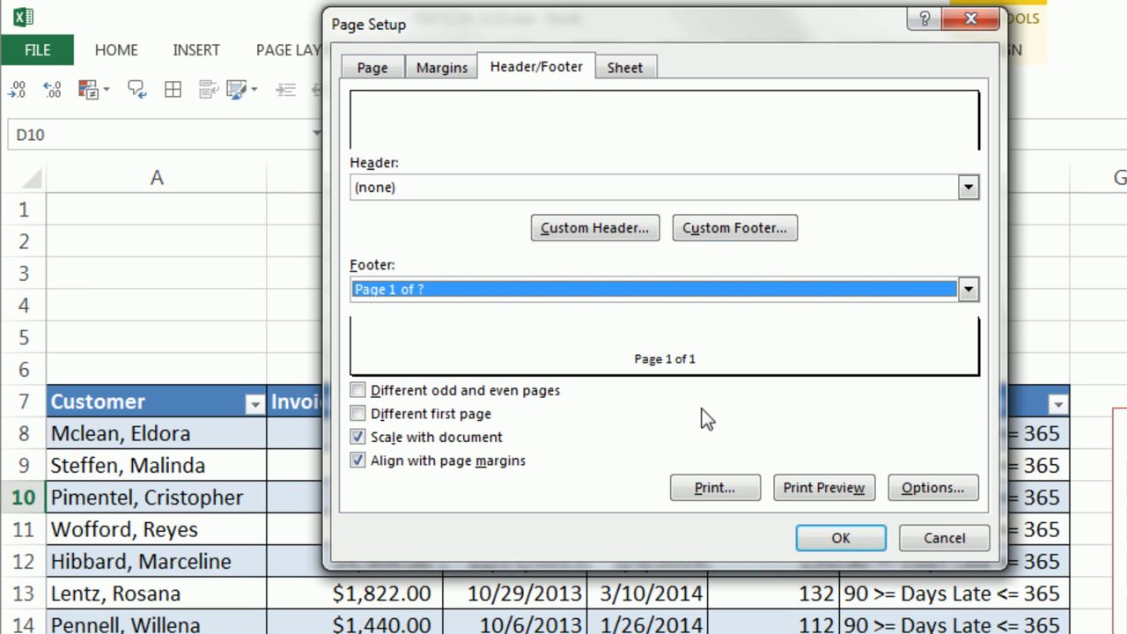
left_click(723, 227)
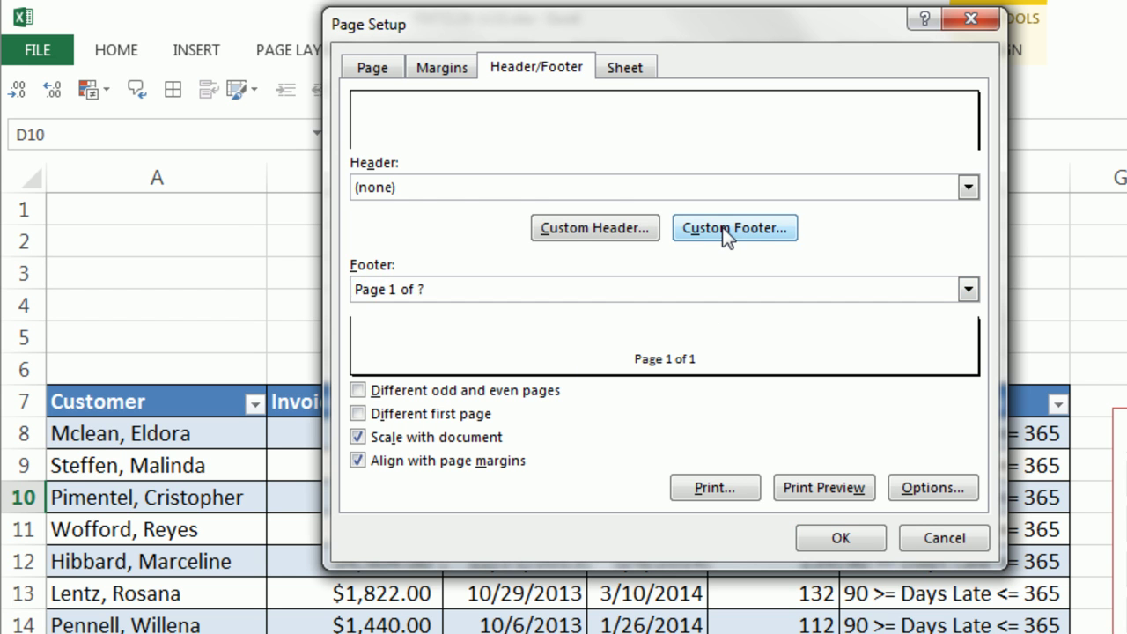
type("A")
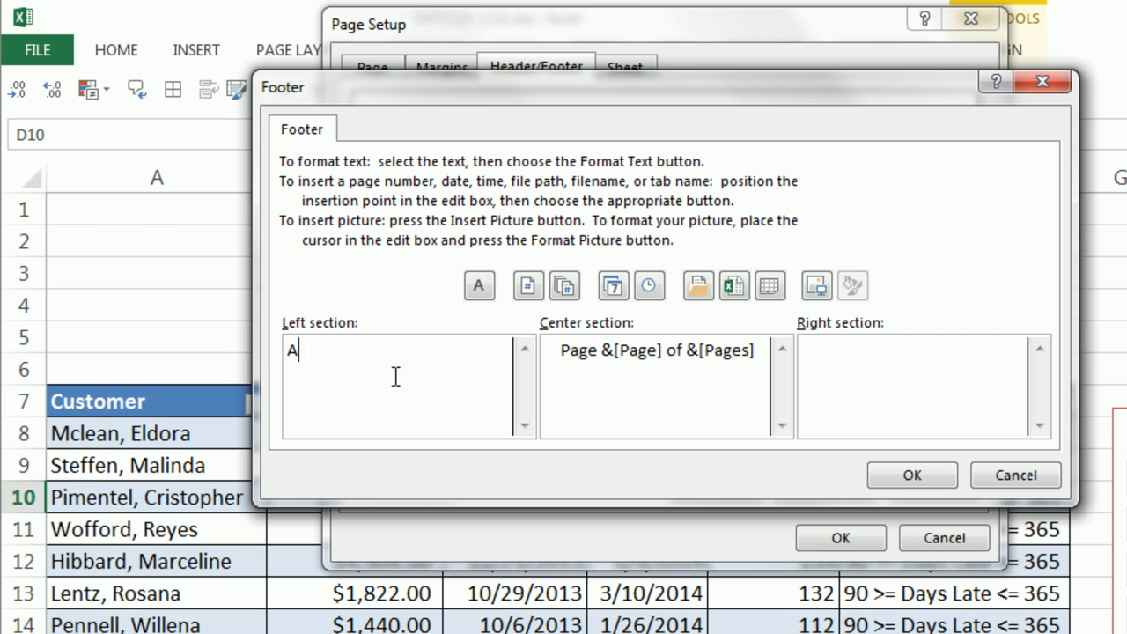
type("ging Repo")
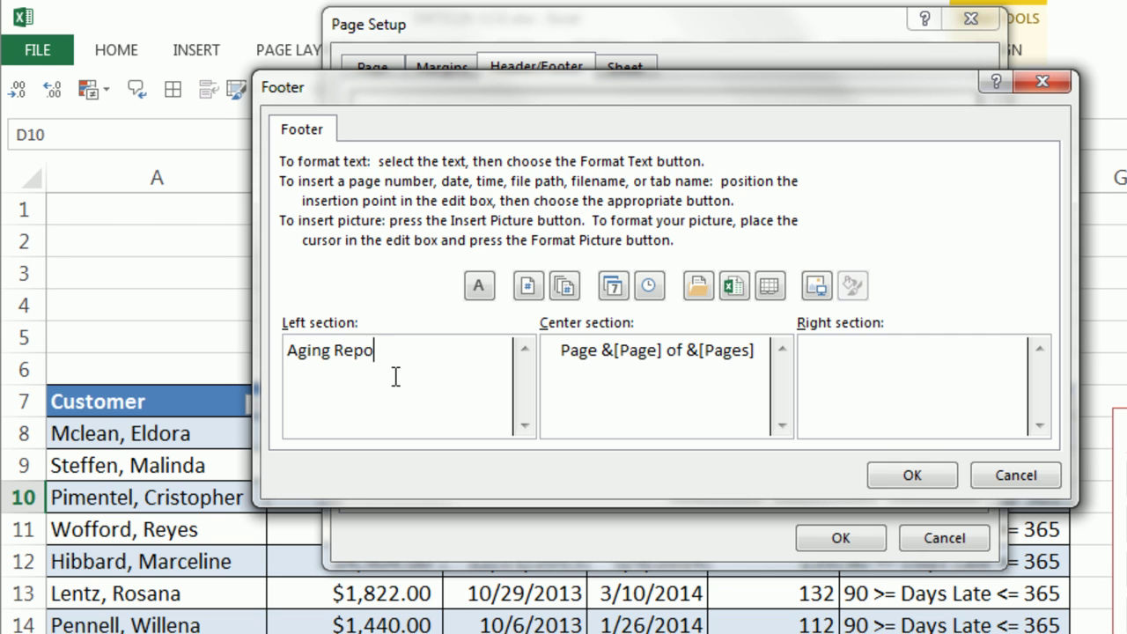
key("Tab")
key("Tab")
left_click(616, 287)
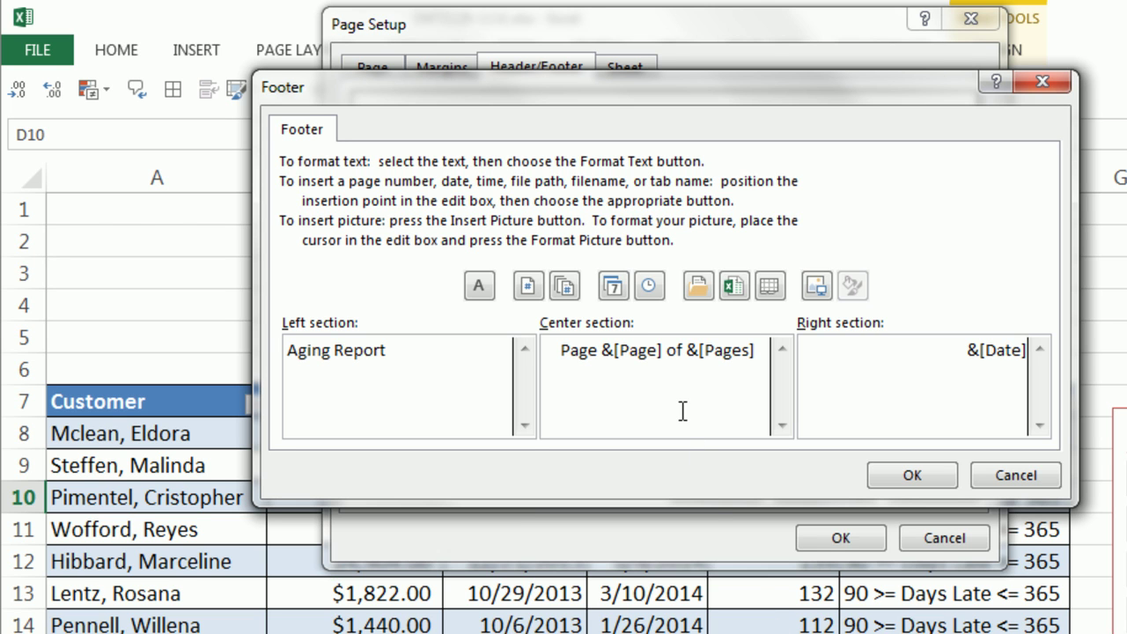
Step: Confirm the footer and set the print area to the whole AgingTable, starting from the Customer header
left_click(926, 482)
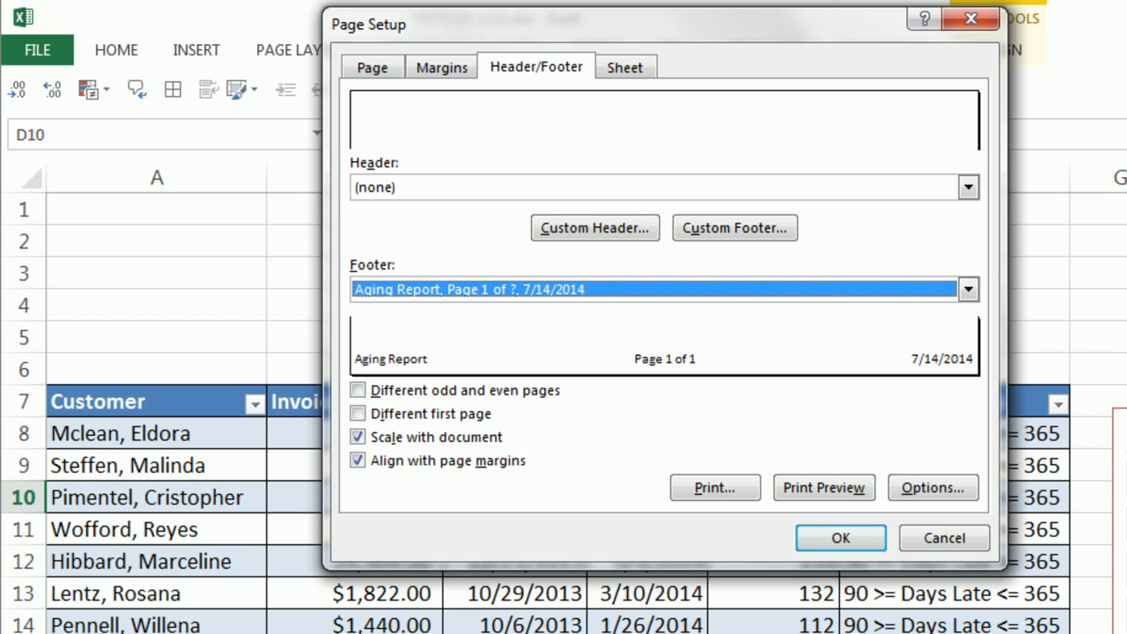
left_click(625, 69)
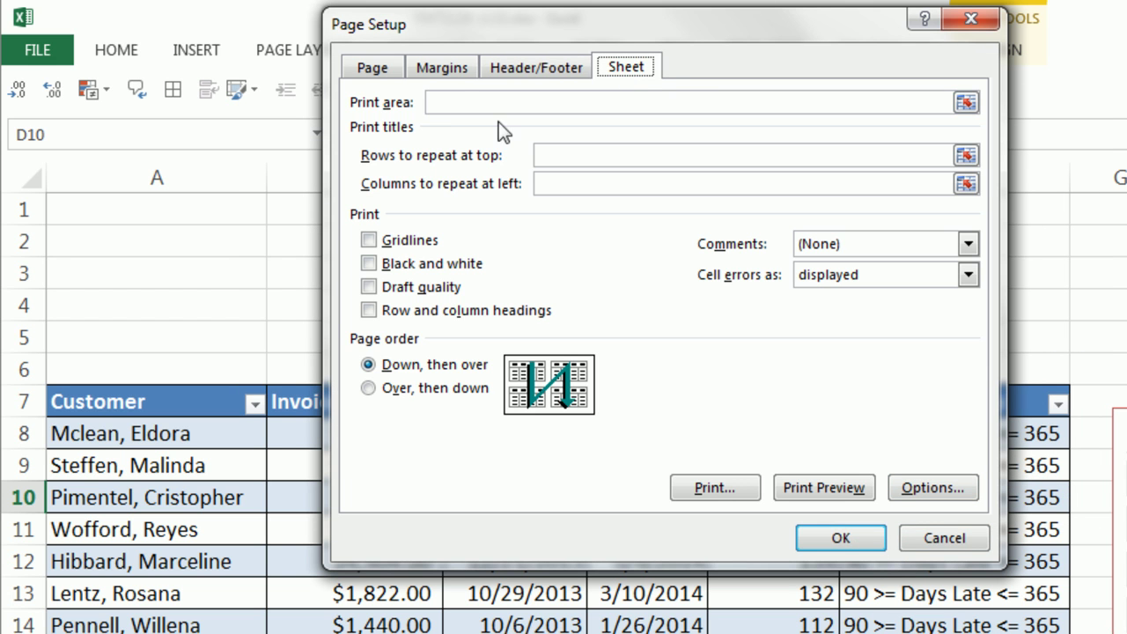
left_click(463, 104)
left_click(138, 401)
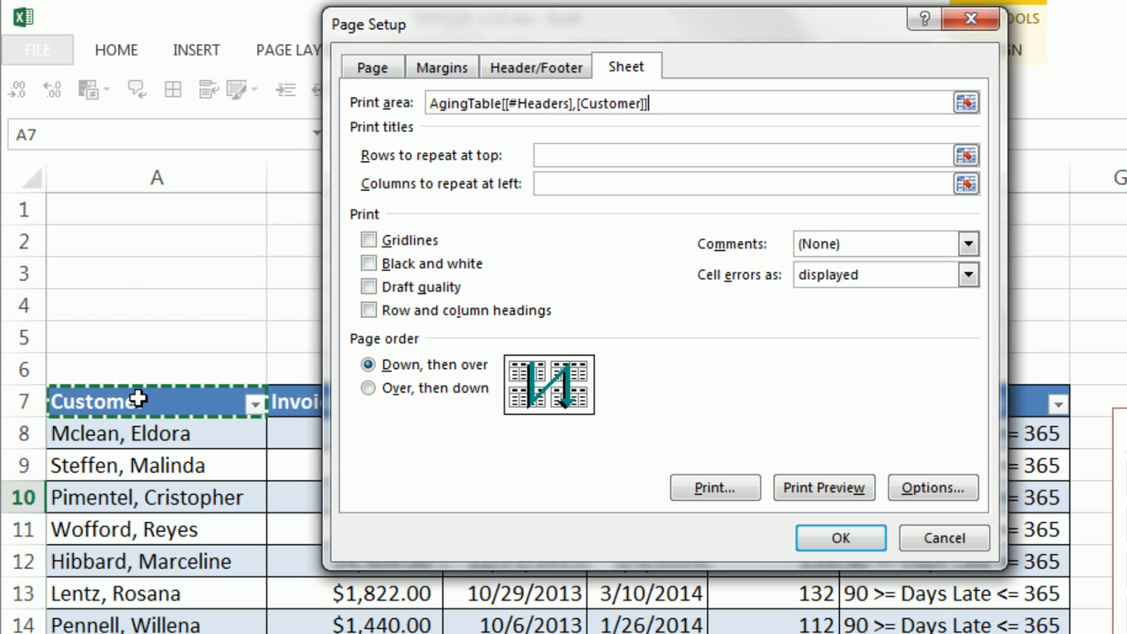
key("ctrl+shift+Right")
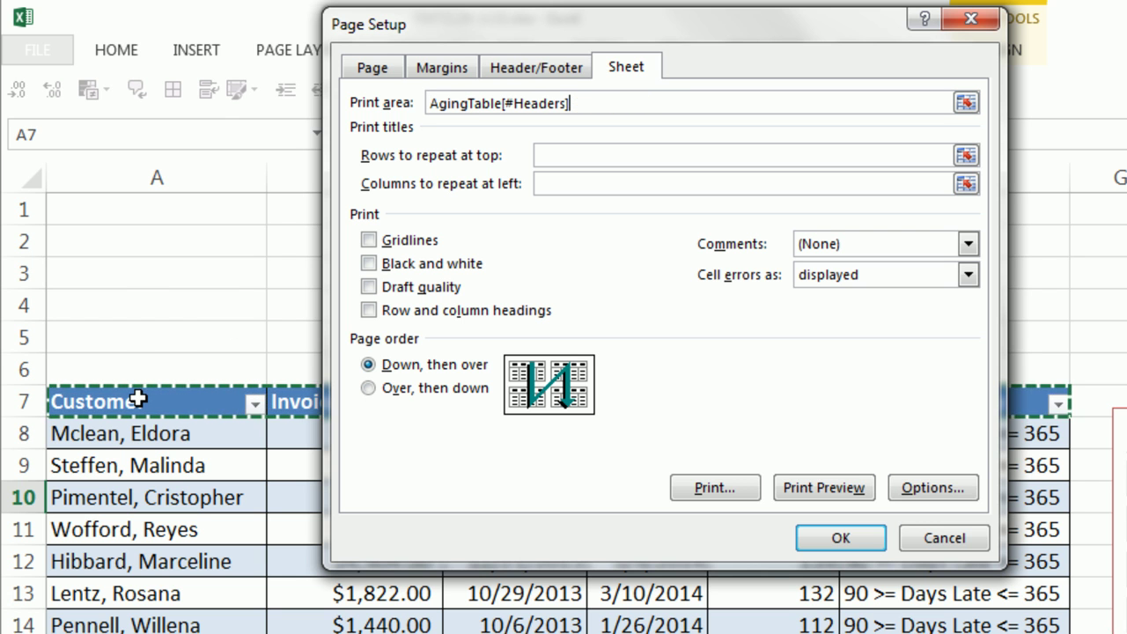
key("ctrl+shift+Down")
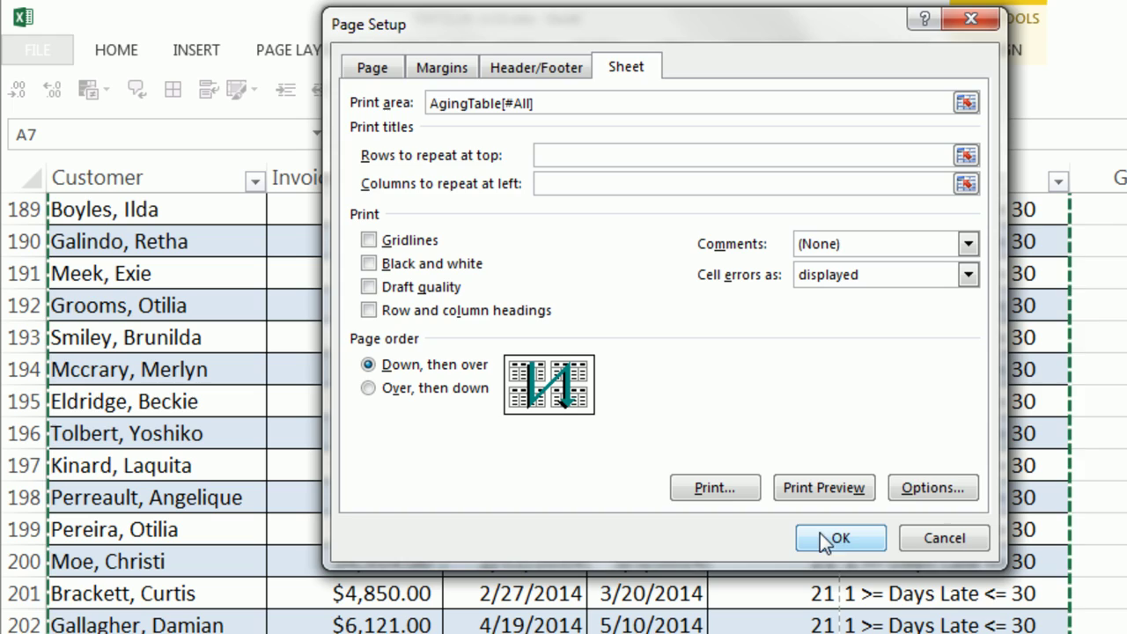
left_click(838, 538)
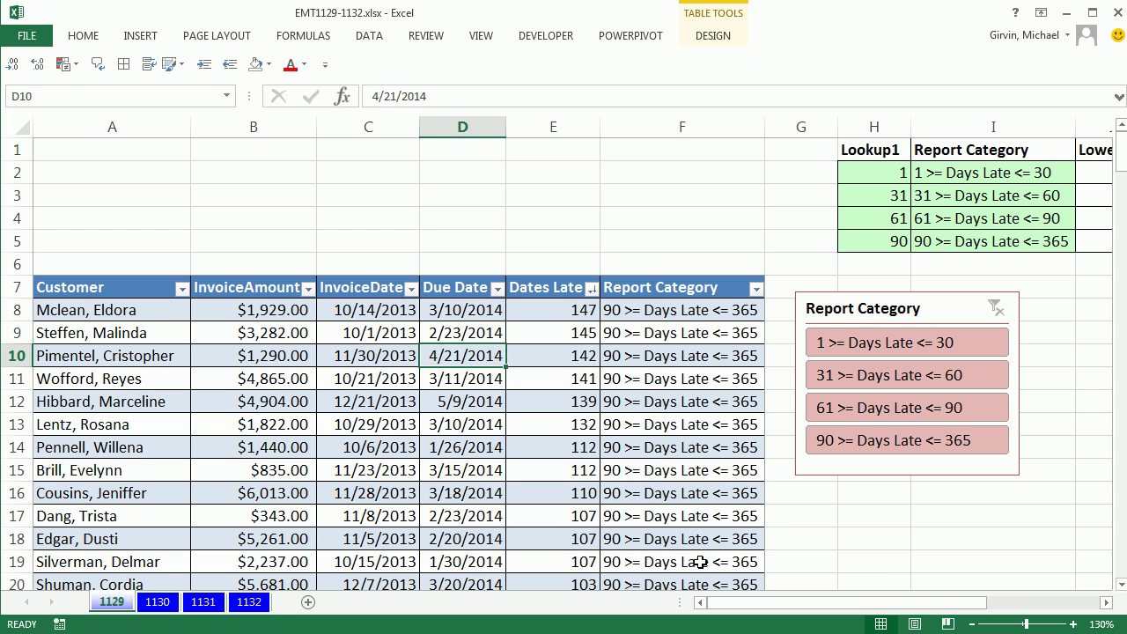
Step: Reopen Page Setup with Alt+P,S,P and set row 7 ($7:$7) to repeat at the top
key("alt+p")
key("s")
key("p")
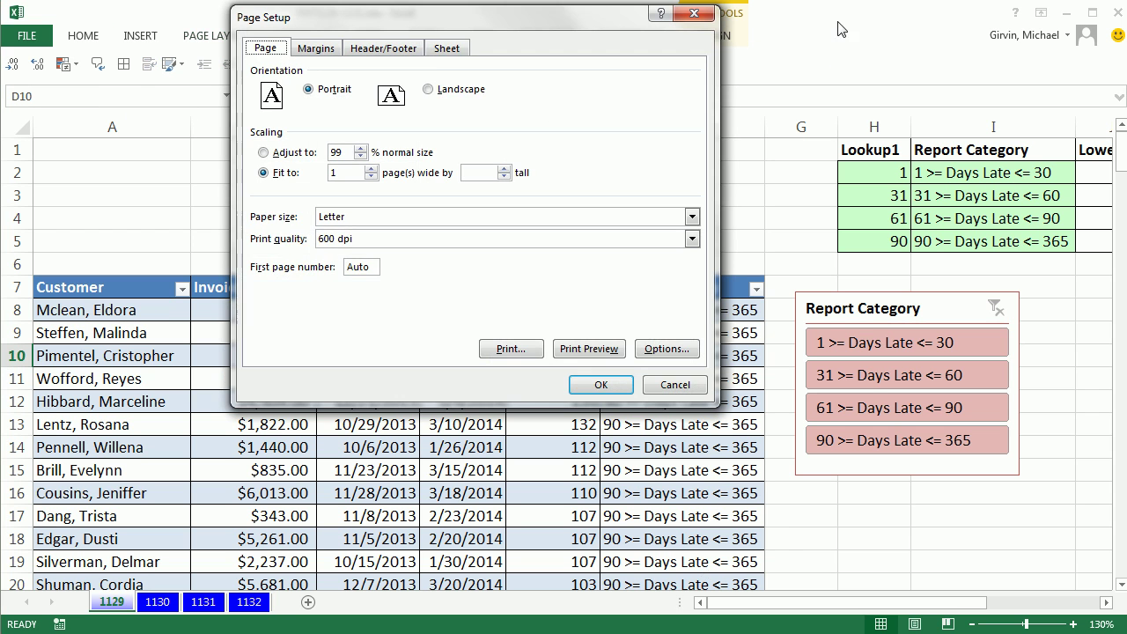
left_click(437, 50)
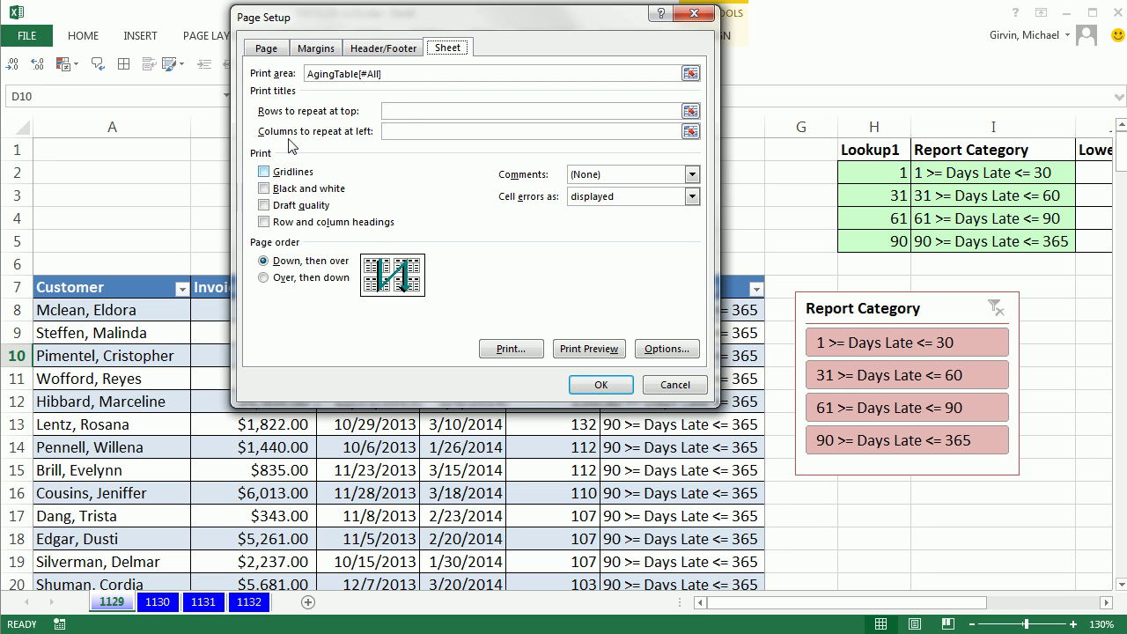
left_click(405, 111)
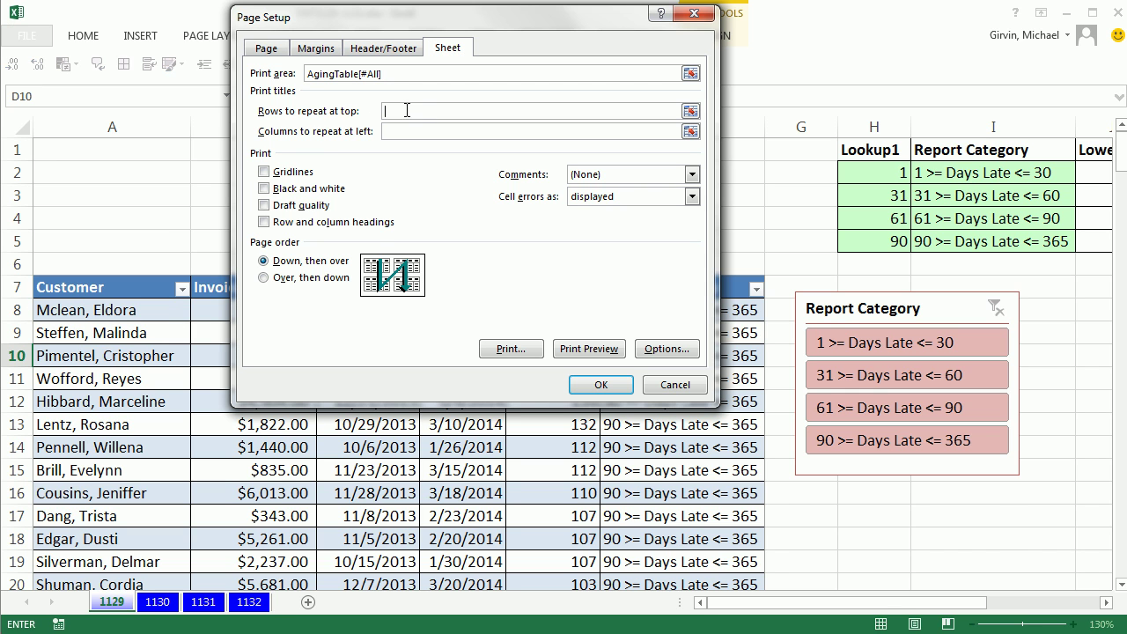
left_click(14, 287)
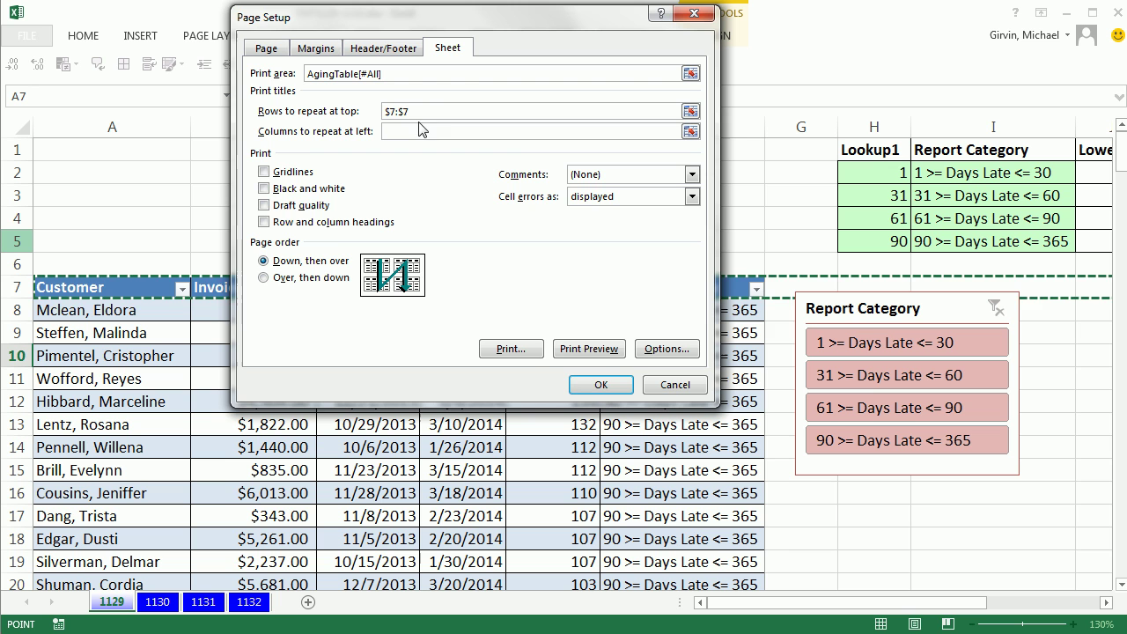
left_click(600, 384)
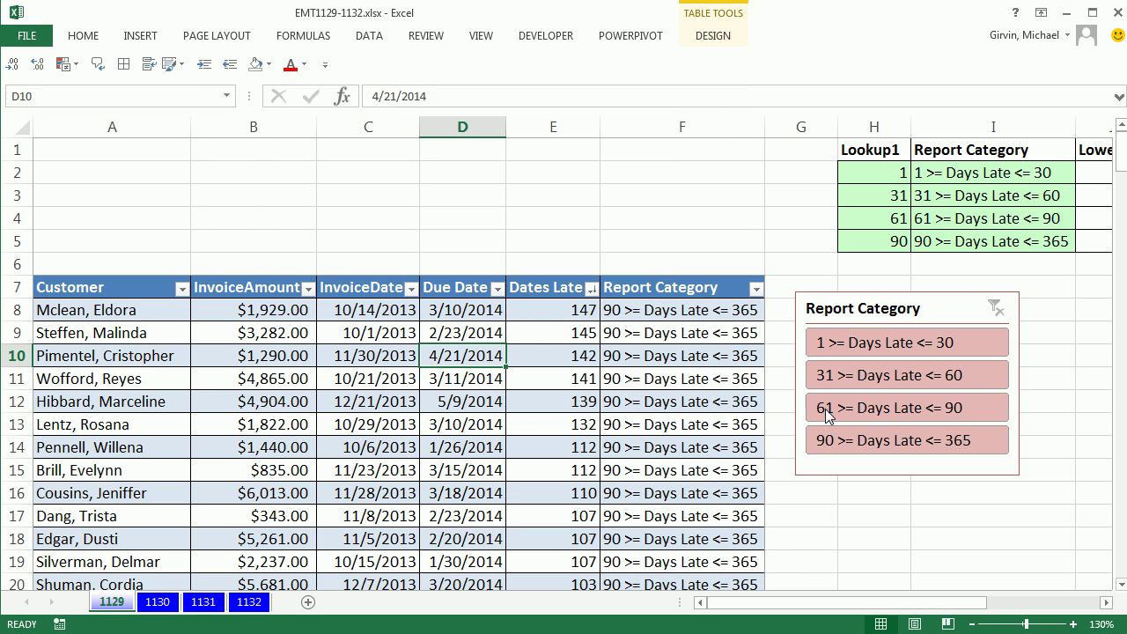
key("ctrl+p")
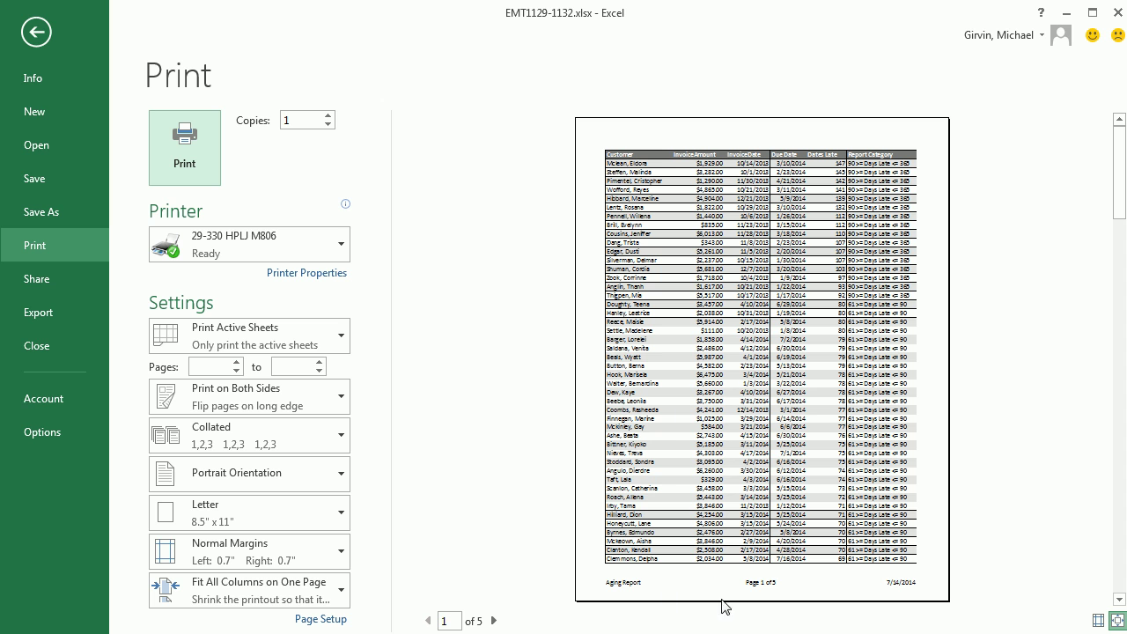
left_click(494, 621)
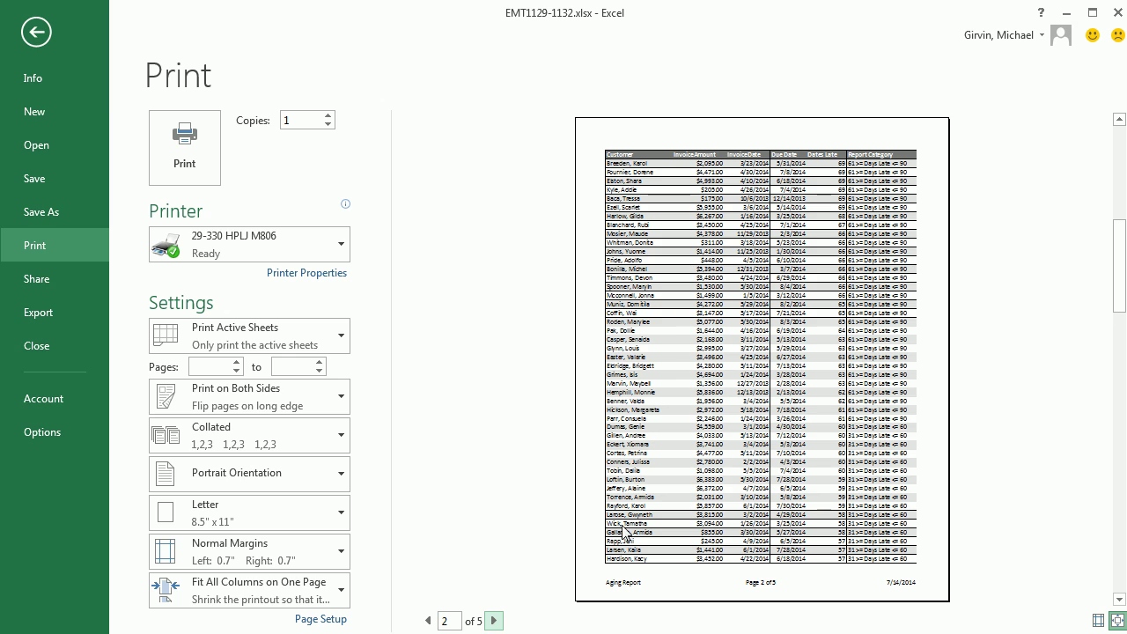
key("Escape")
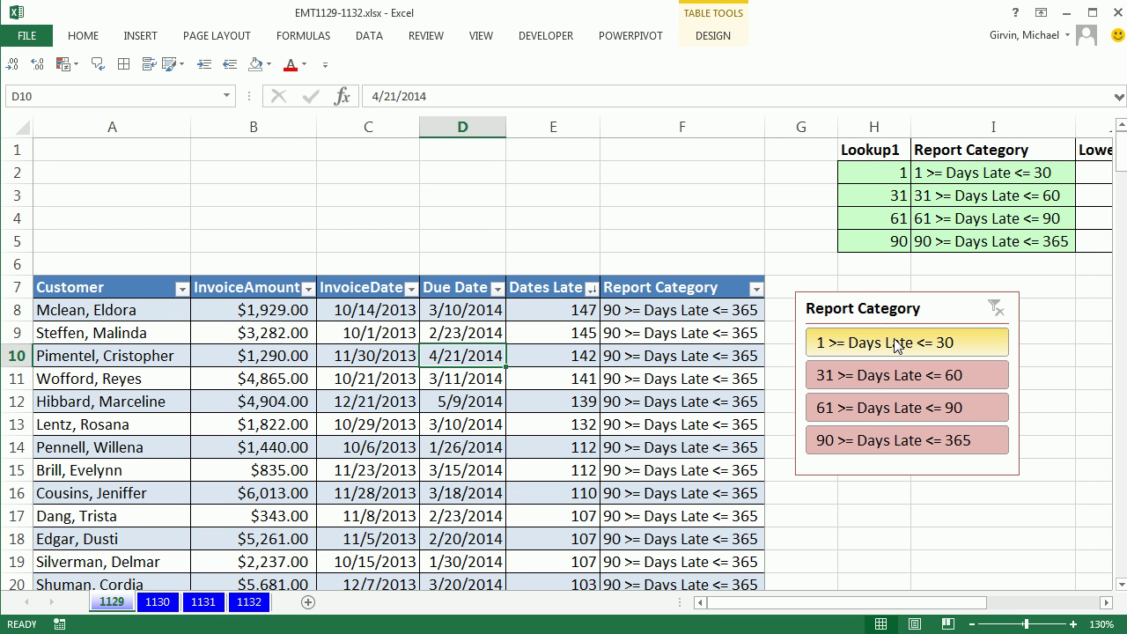
Step: Filter the slicer to 1-30, then 31-60 Days Late, previewing each printout's pages
left_click(896, 345)
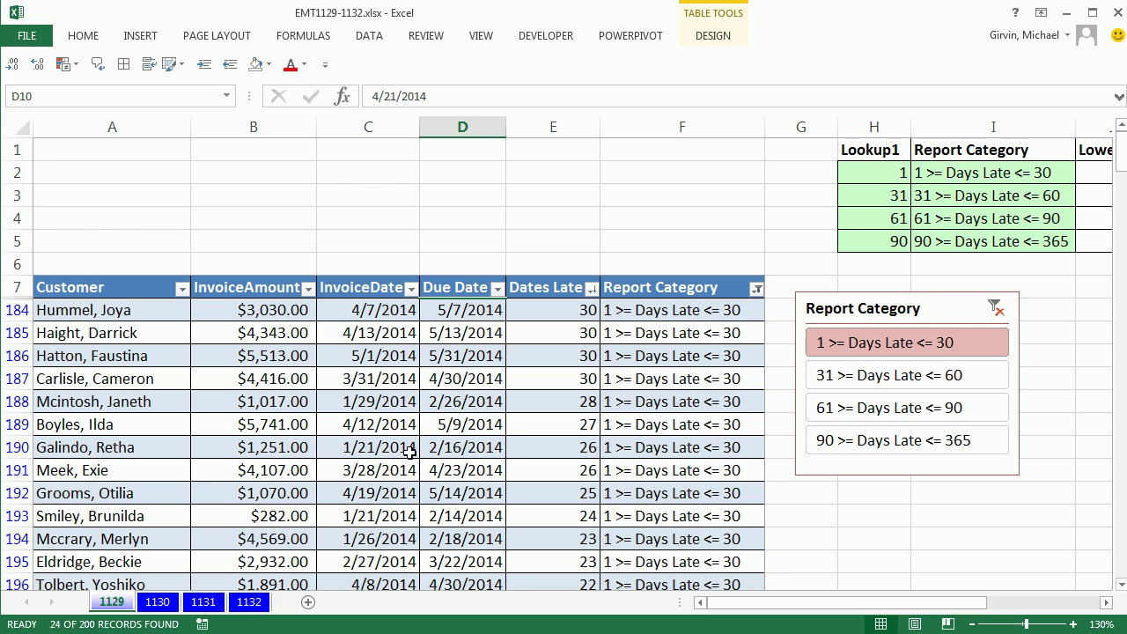
key("ctrl+p")
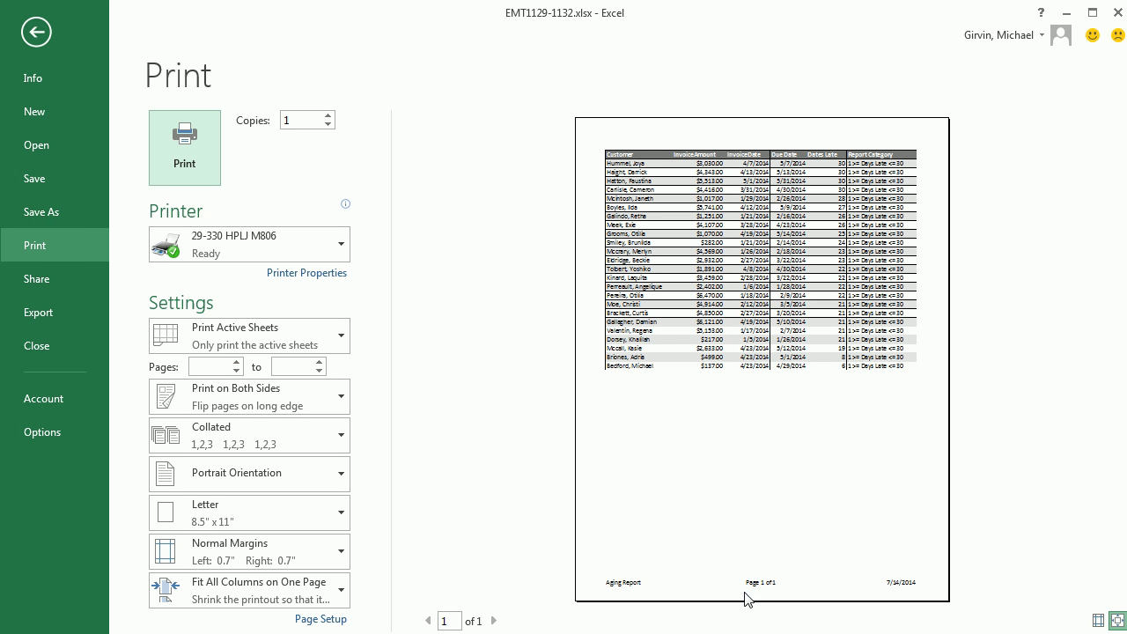
key("Escape")
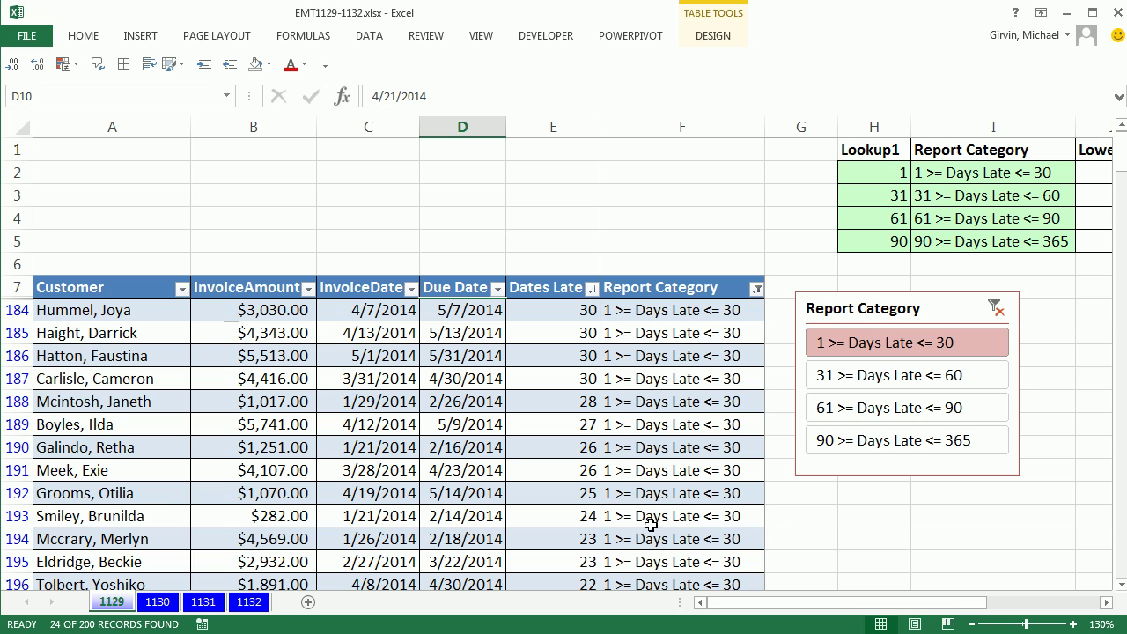
left_click(883, 380)
key("ctrl+p")
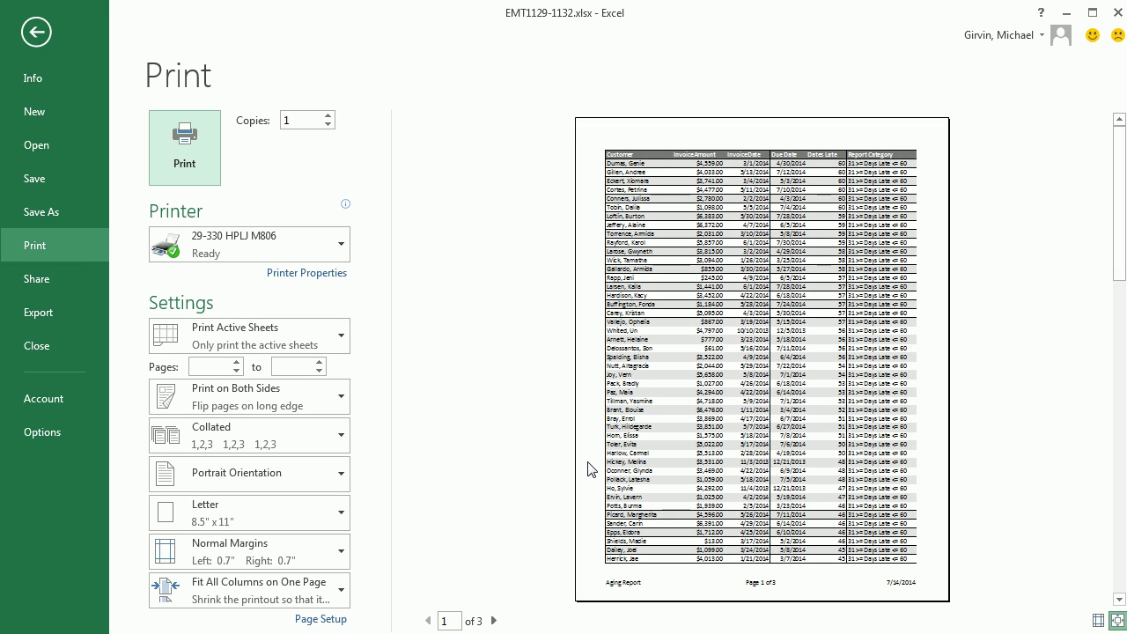
left_click(494, 622)
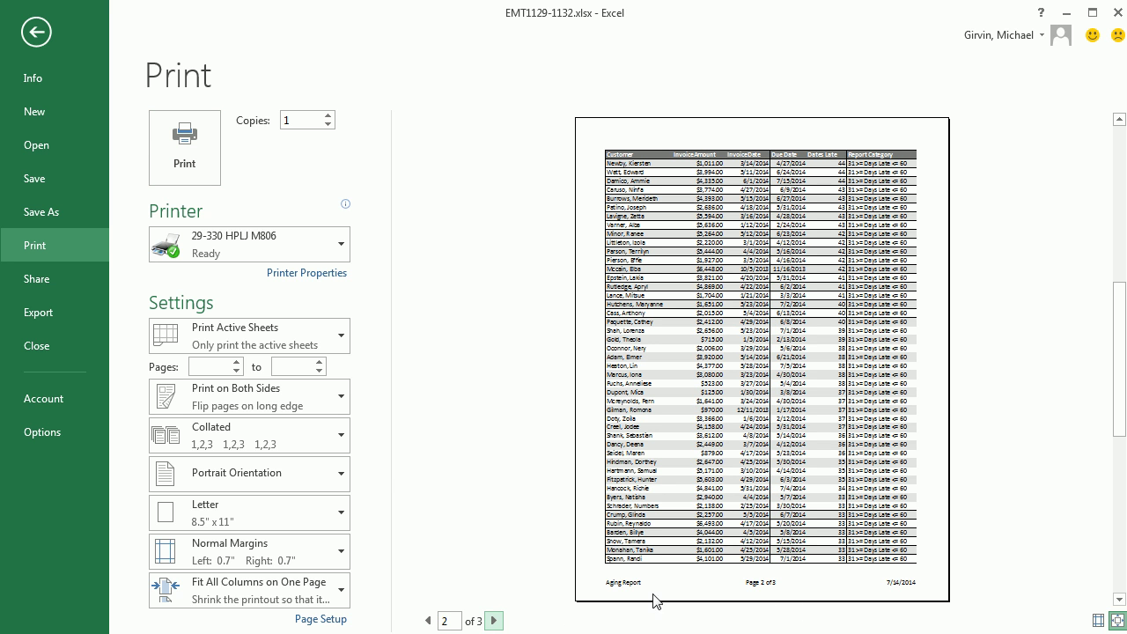
left_click(495, 622)
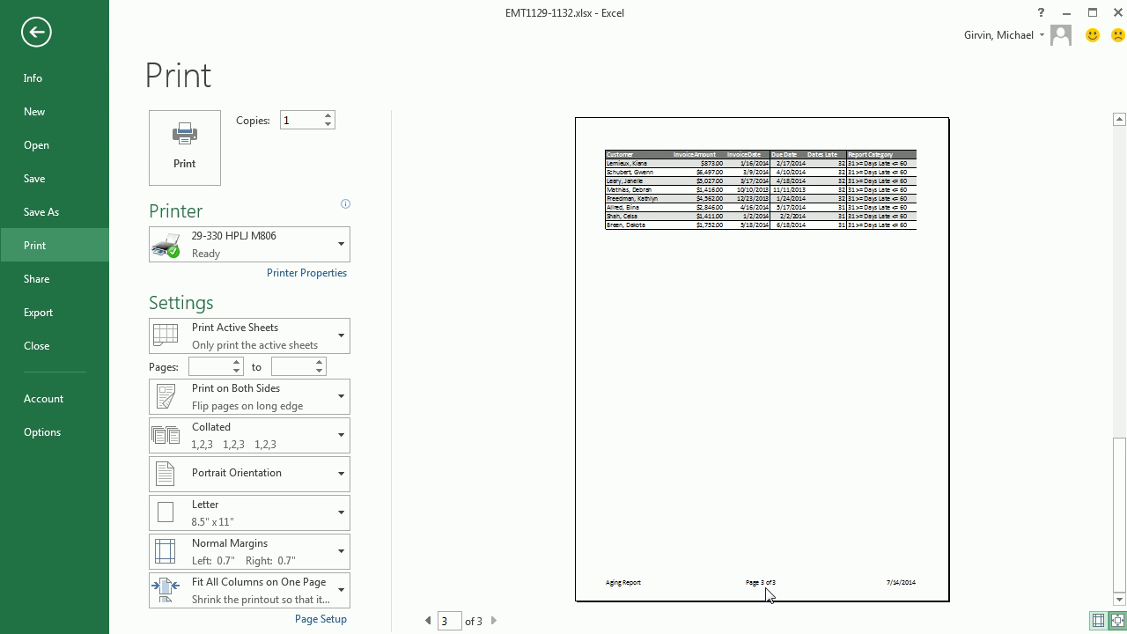
key("Escape")
Step: Filter to 90 >= Days Late <= 365 and check its print preview
left_click(928, 443)
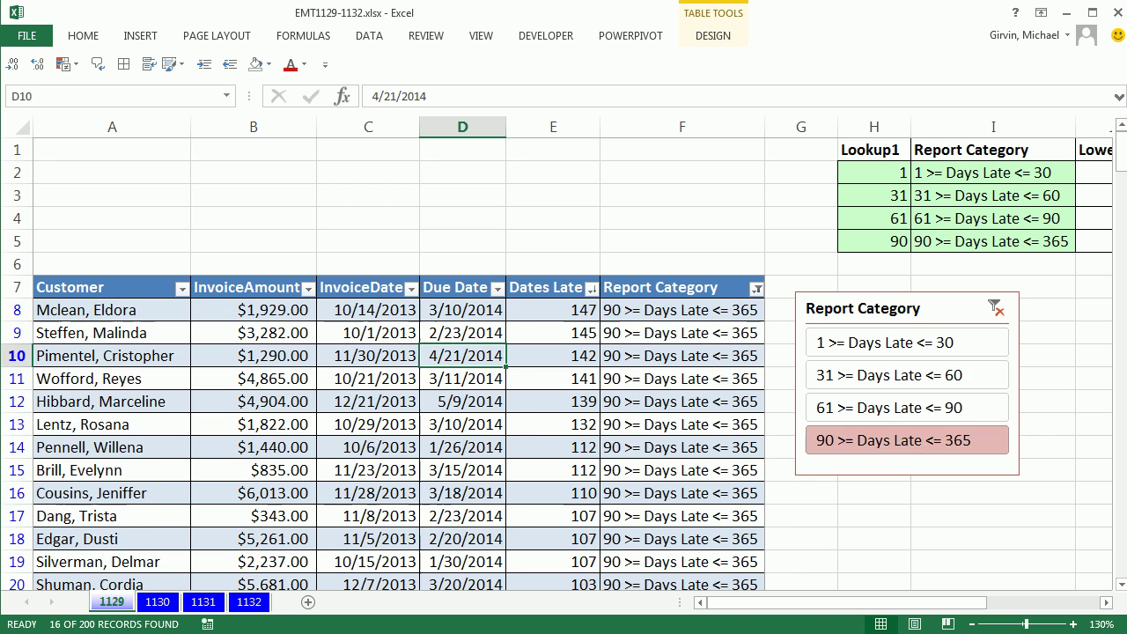
key("ctrl+p")
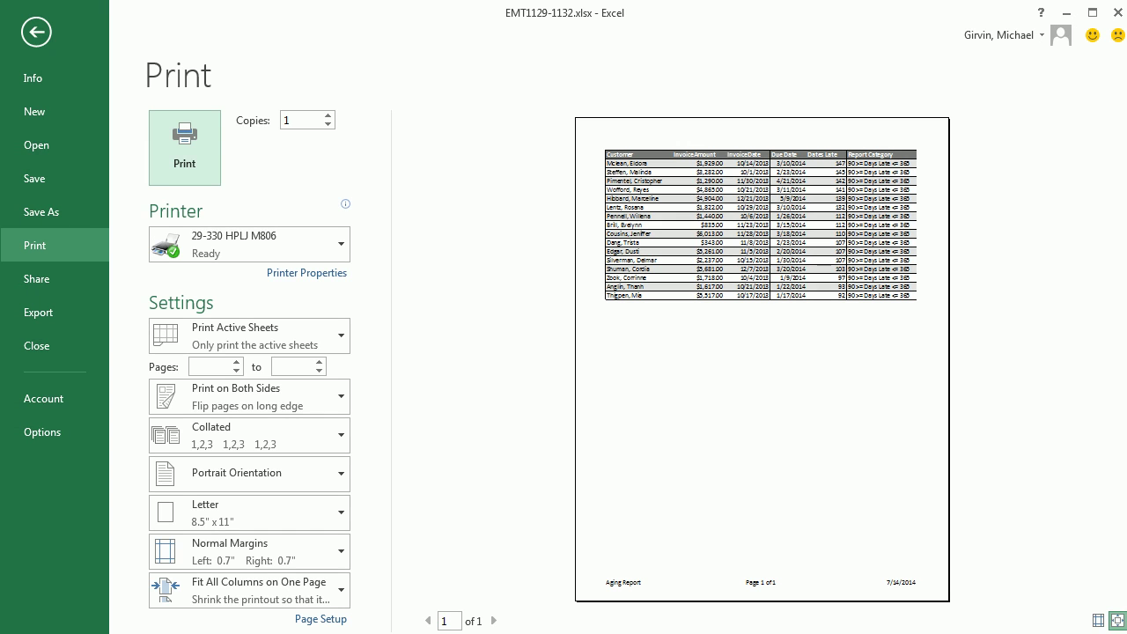
key("Escape")
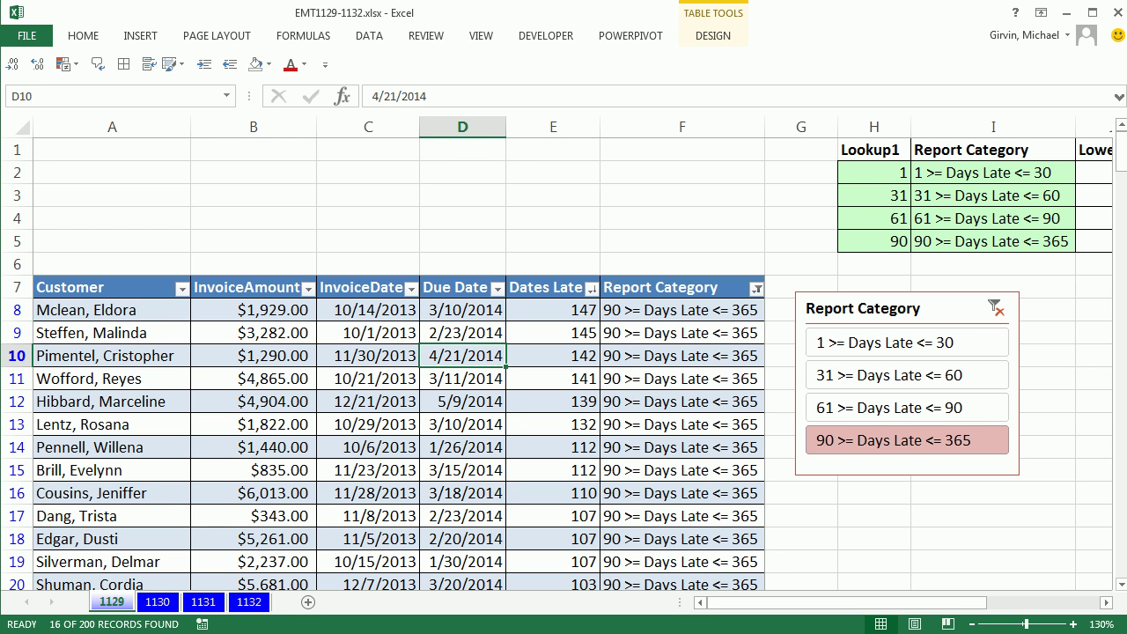